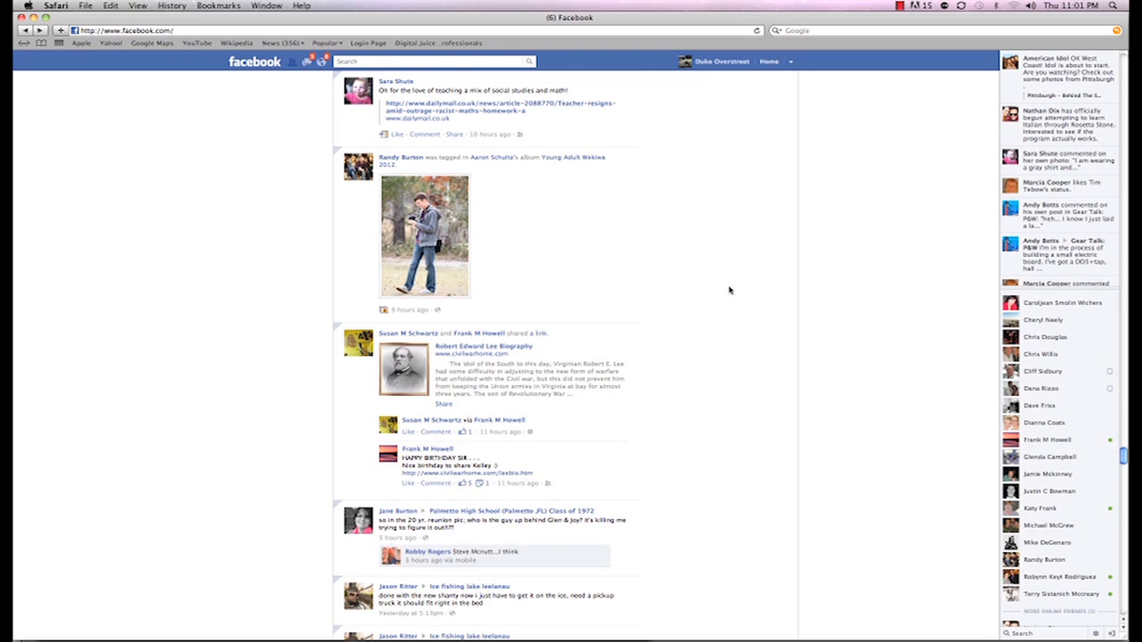
Step: Find the post about a friend tagged in the "Young Adult Wekiwa 2012" album and open that friend's "photoshoots" photo album
{"action": "scroll", "coordinate": [729, 290], "scroll_direction": "up", "scroll_amount": 10}
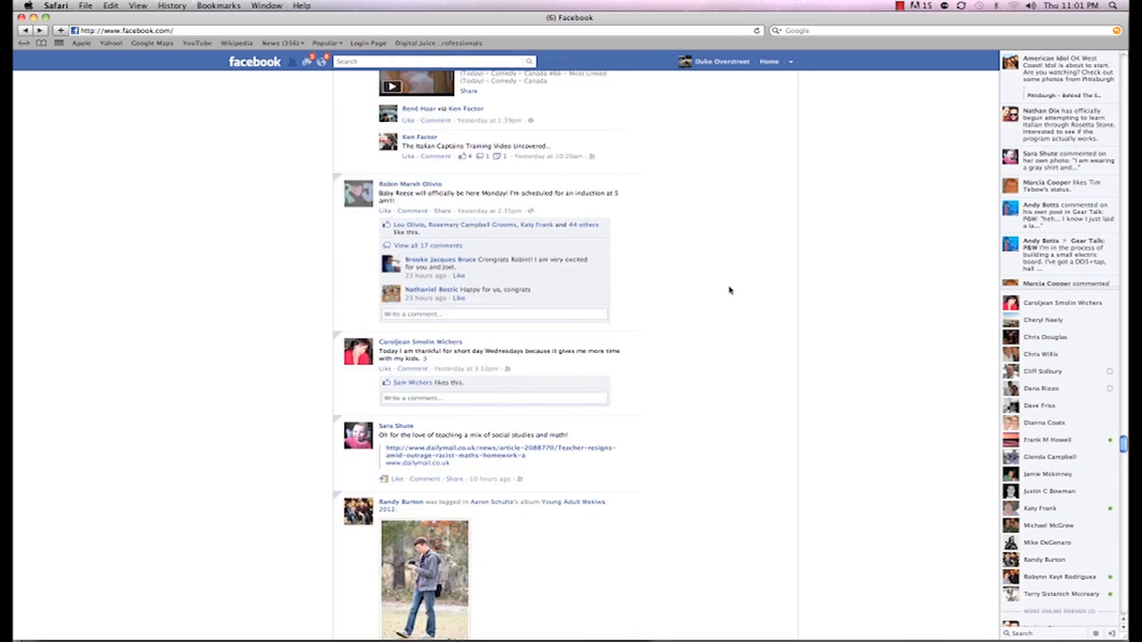
{"action": "scroll", "coordinate": [729, 290], "scroll_direction": "up", "scroll_amount": 10}
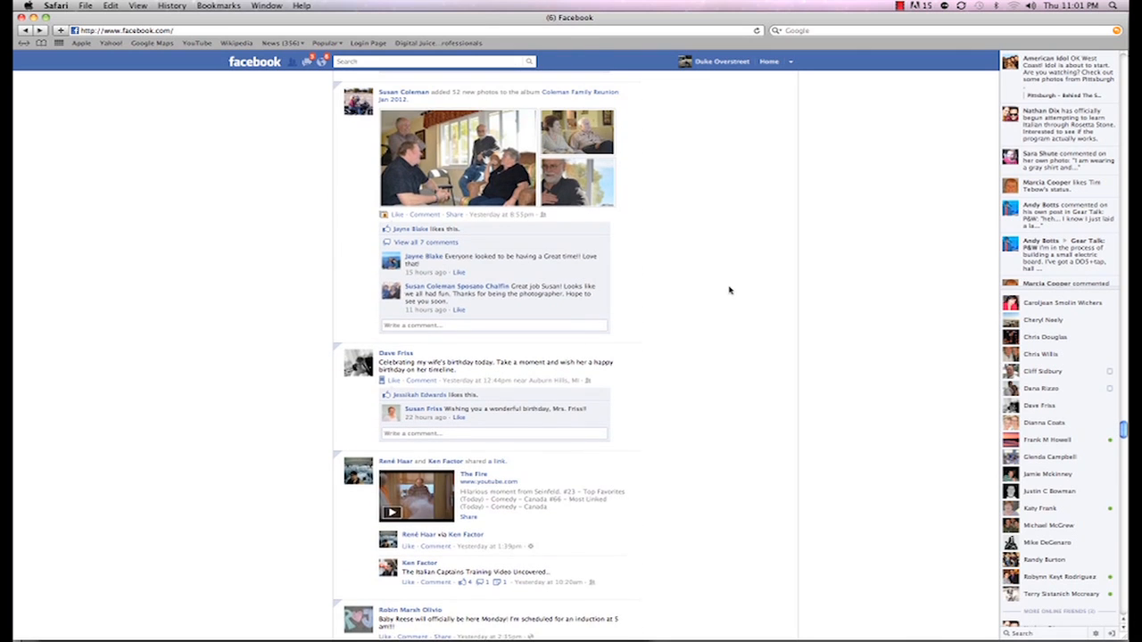
{"action": "scroll", "coordinate": [729, 290], "scroll_direction": "down", "scroll_amount": 18}
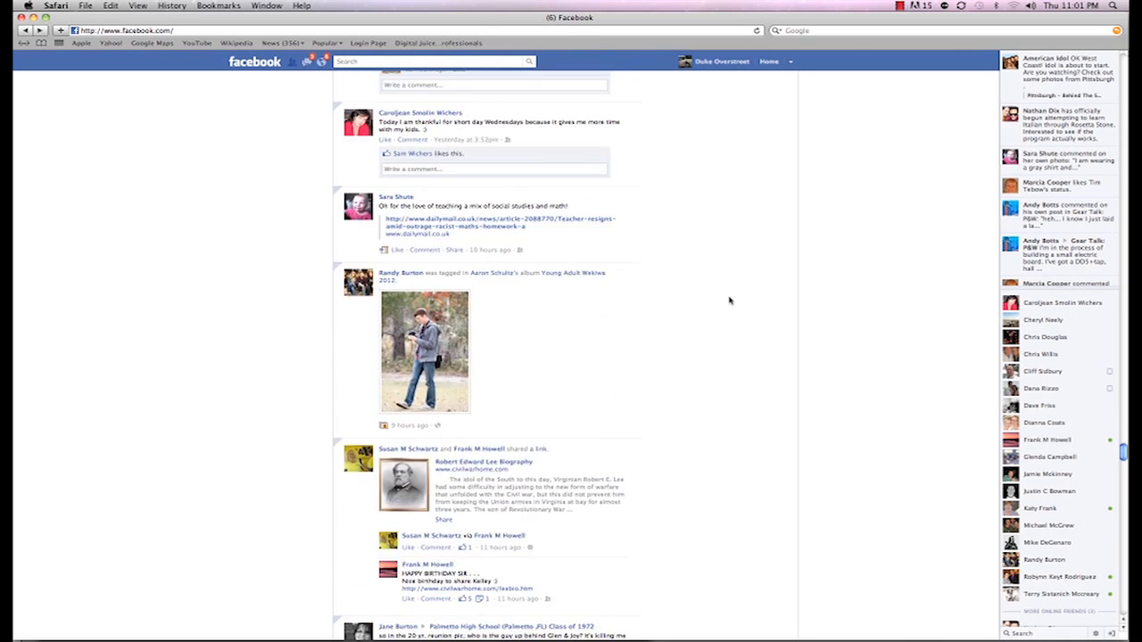
{"action": "scroll", "coordinate": [729, 300], "scroll_direction": "down", "scroll_amount": 3}
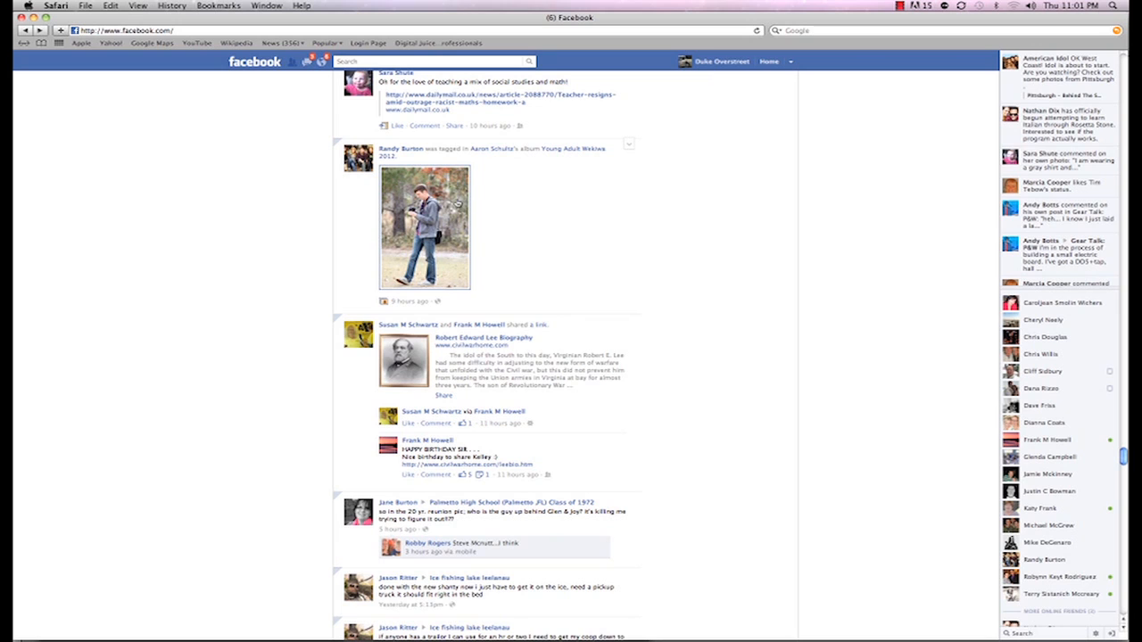
{"action": "left_click", "coordinate": [393, 150]}
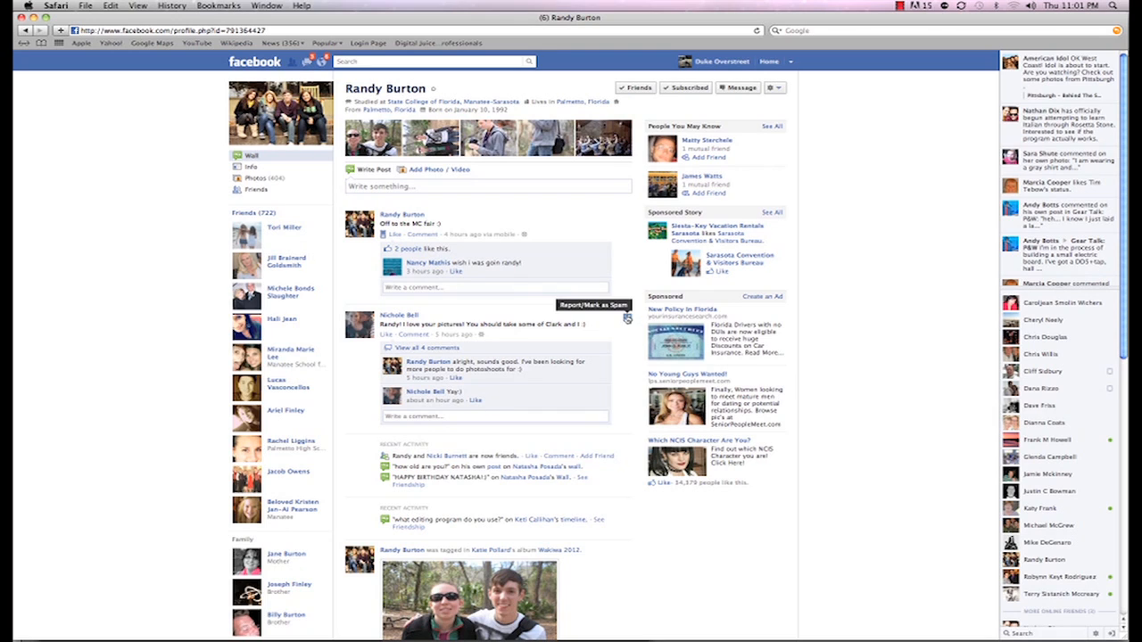
{"action": "left_click", "coordinate": [255, 179]}
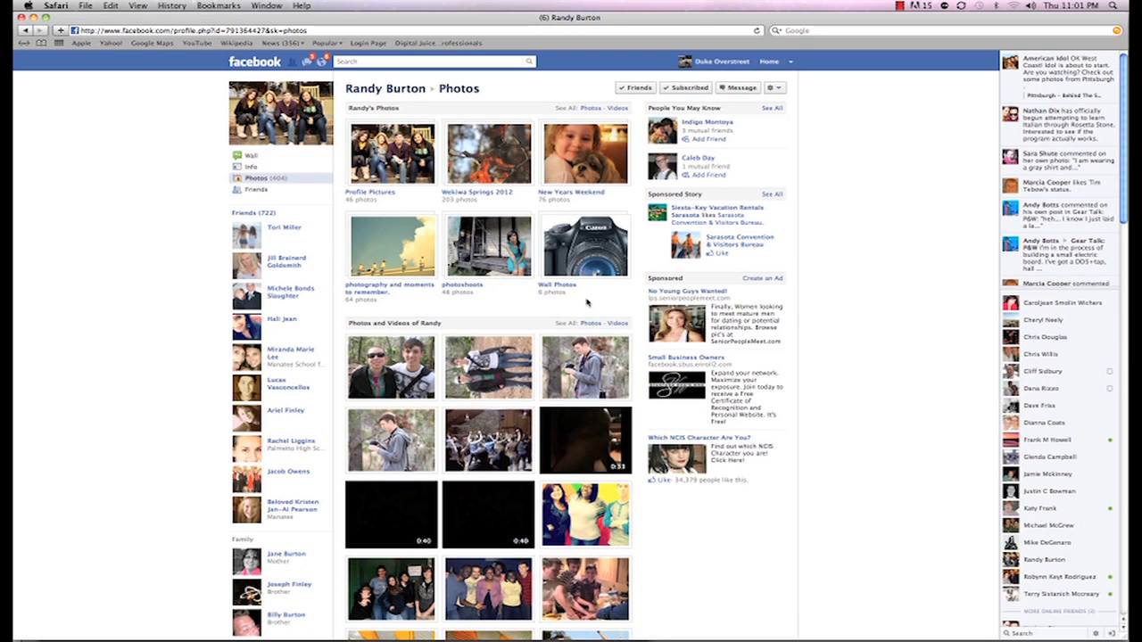
{"action": "left_click", "coordinate": [489, 266]}
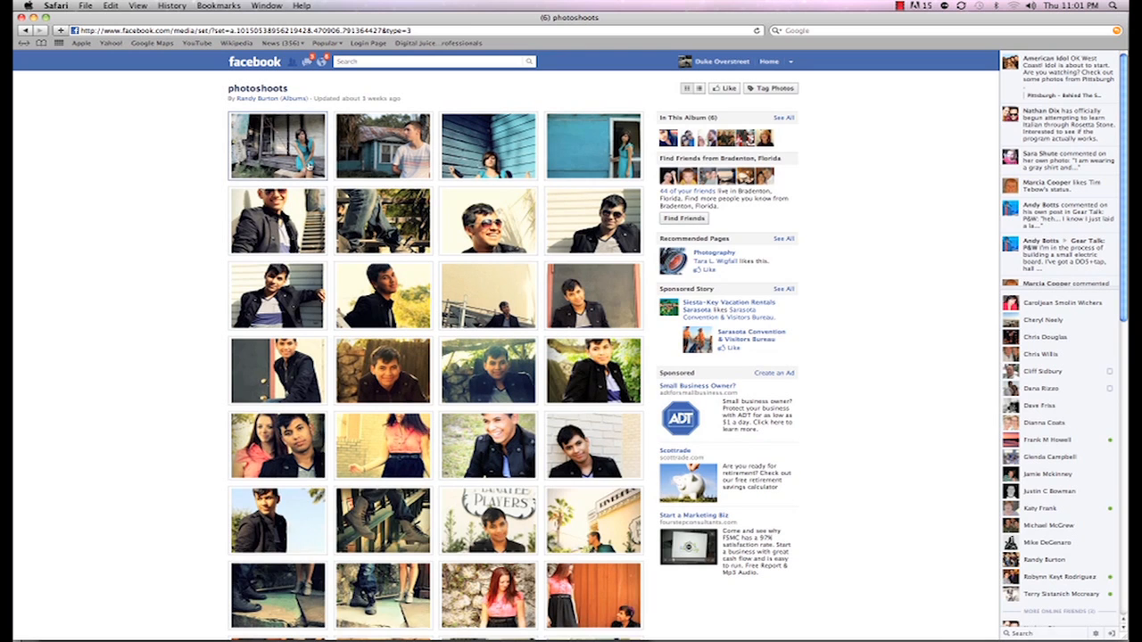
Step: View the portraits in the "photoshoots" album one by one from the first photo, then close the photo viewer
{"action": "left_click", "coordinate": [308, 167]}
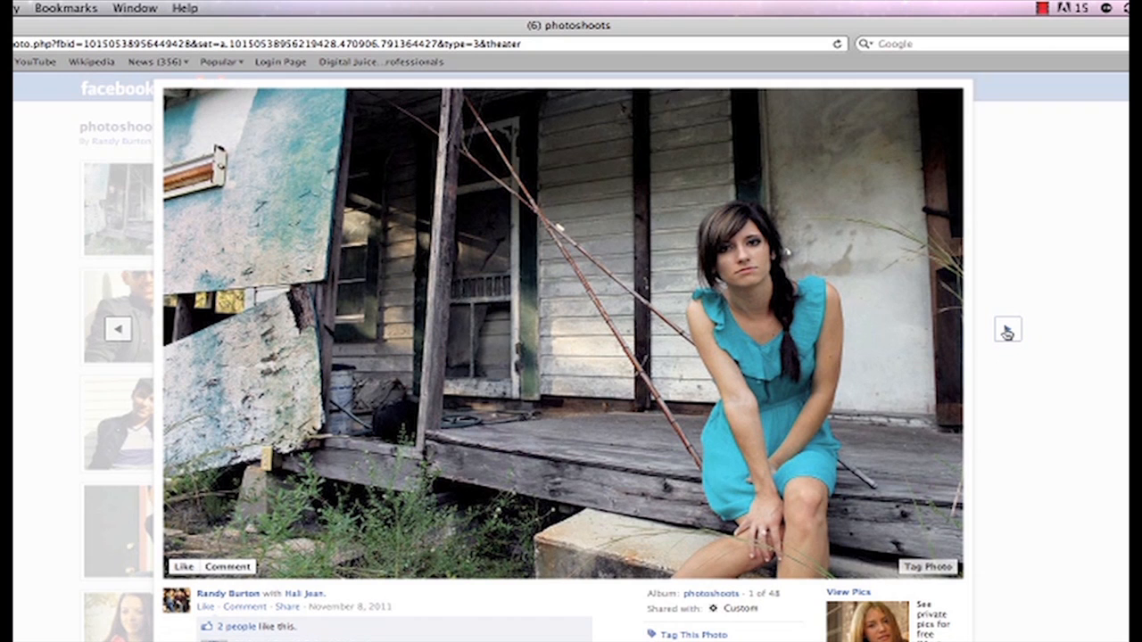
{"action": "left_click", "coordinate": [1007, 332]}
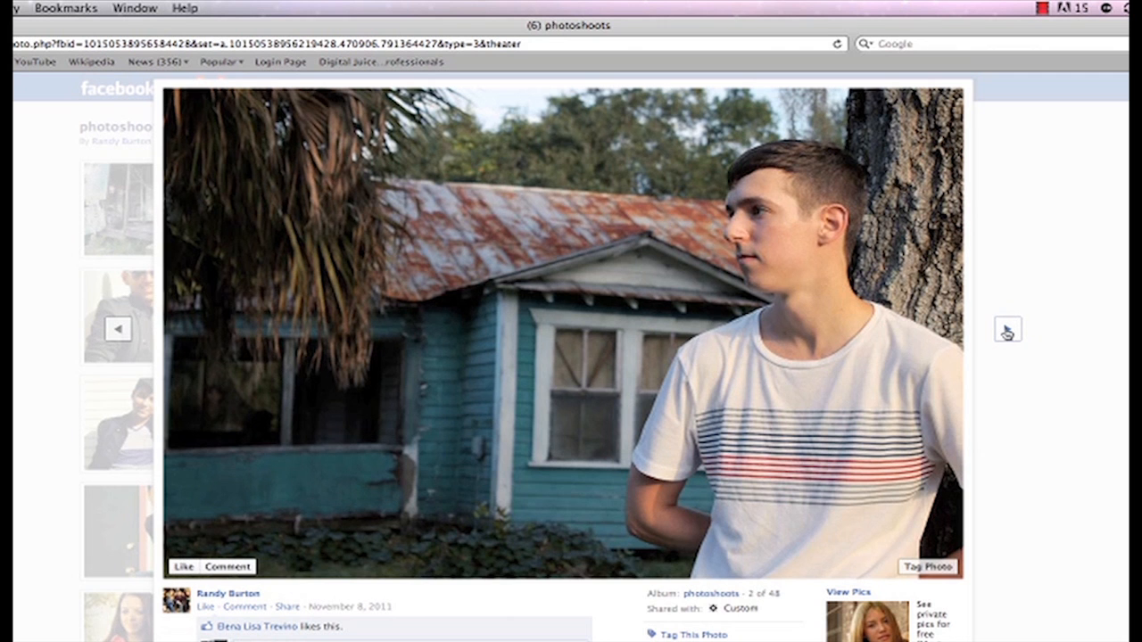
{"action": "left_click", "coordinate": [1007, 332]}
{"action": "left_click", "coordinate": [953, 215]}
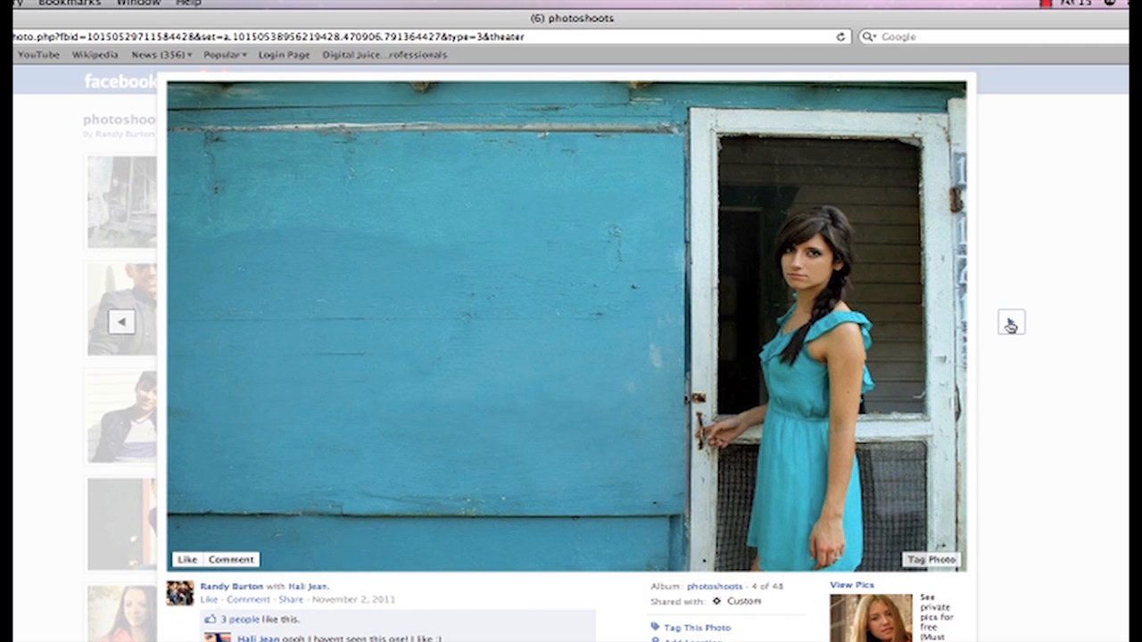
{"action": "left_click", "coordinate": [1010, 324]}
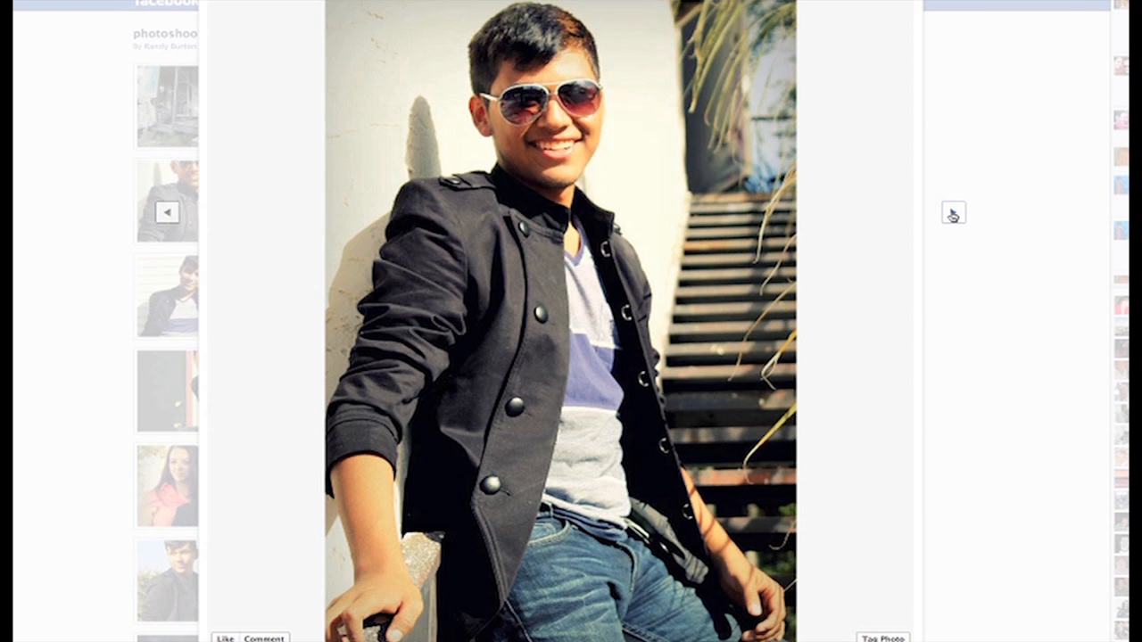
{"action": "left_click", "coordinate": [953, 215]}
{"action": "left_click", "coordinate": [953, 215]}
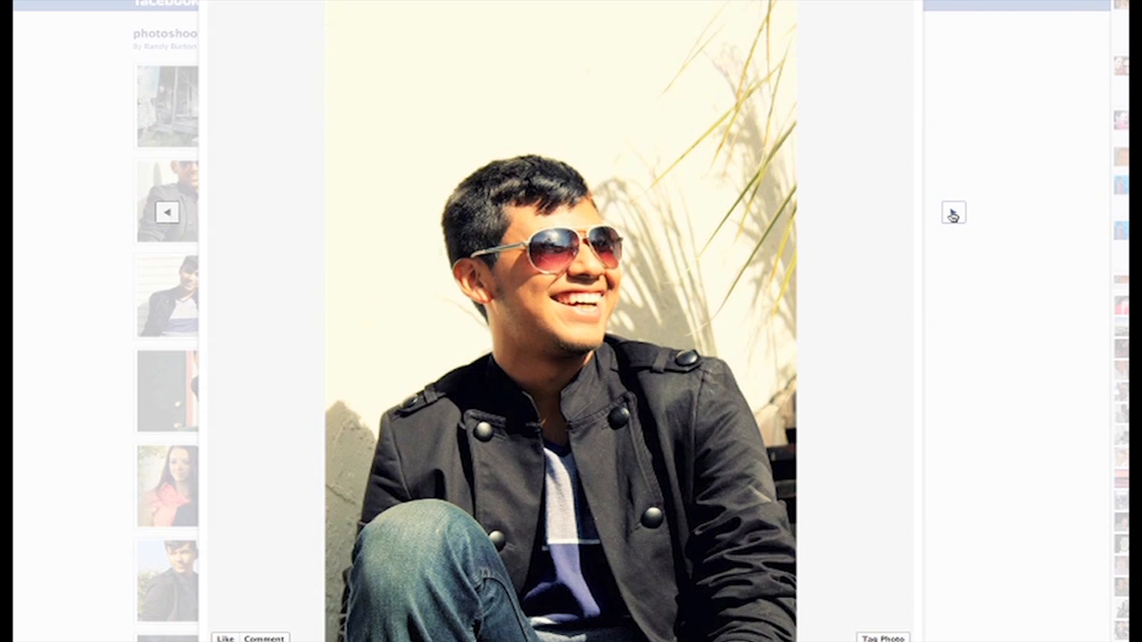
{"action": "left_click", "coordinate": [953, 215]}
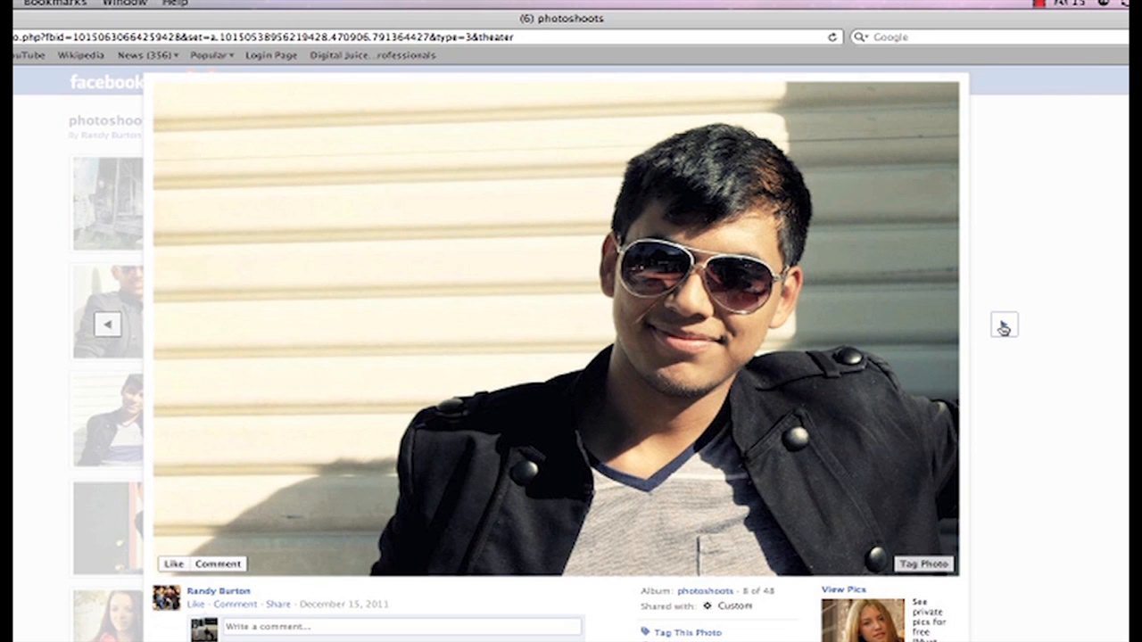
{"action": "left_click", "coordinate": [1004, 326]}
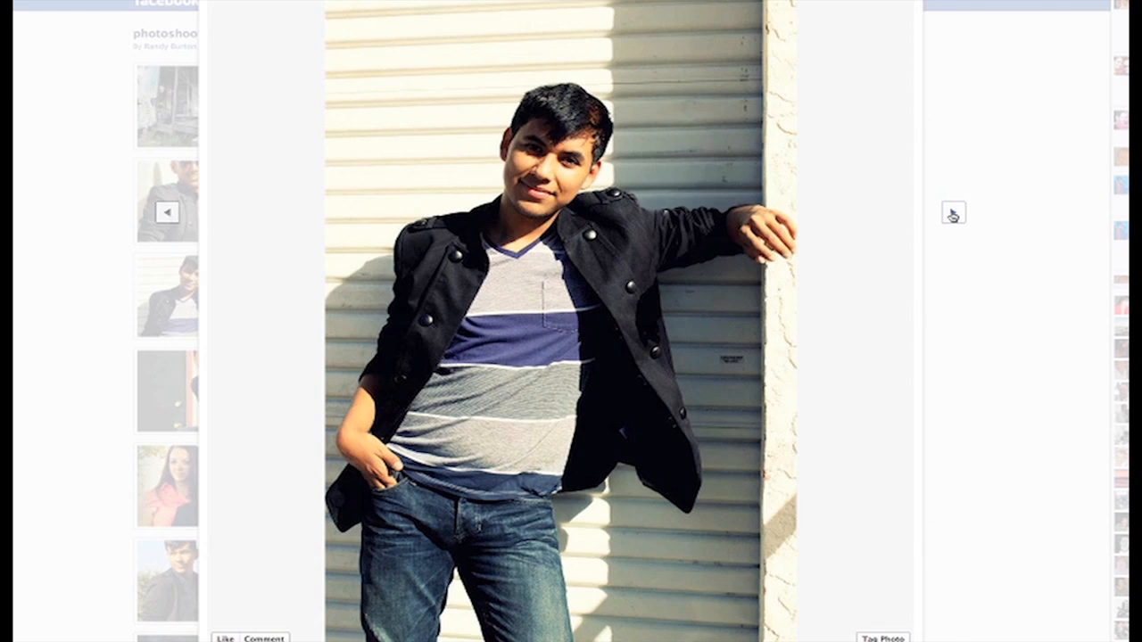
{"action": "left_click", "coordinate": [953, 215]}
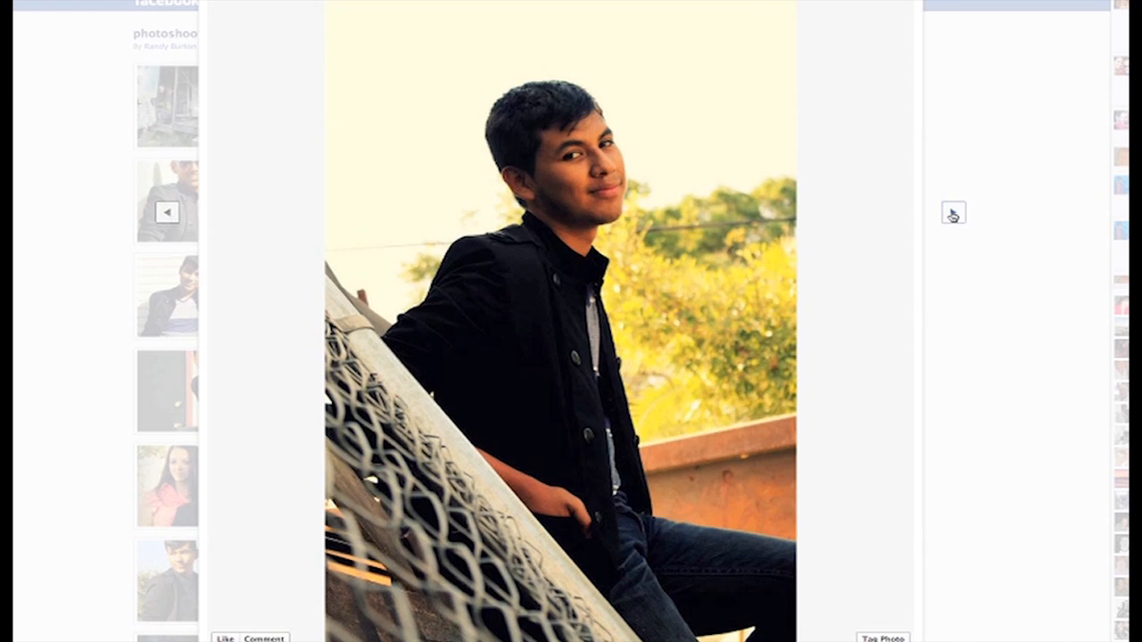
{"action": "left_click", "coordinate": [952, 215]}
{"action": "left_click", "coordinate": [953, 215]}
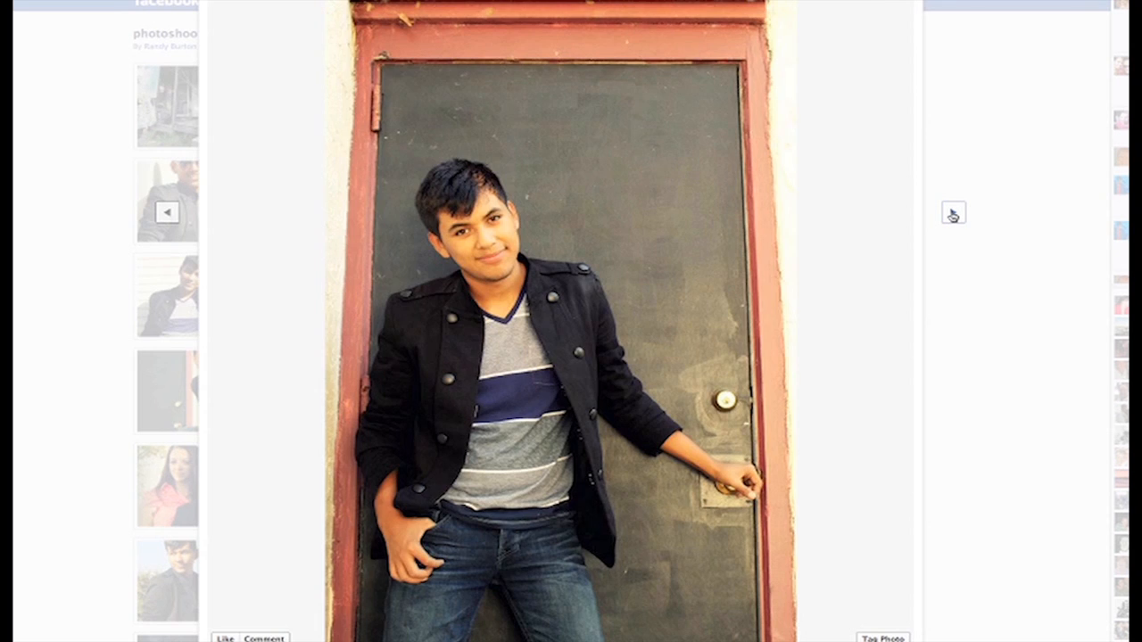
{"action": "left_click", "coordinate": [953, 215]}
{"action": "left_click", "coordinate": [953, 215]}
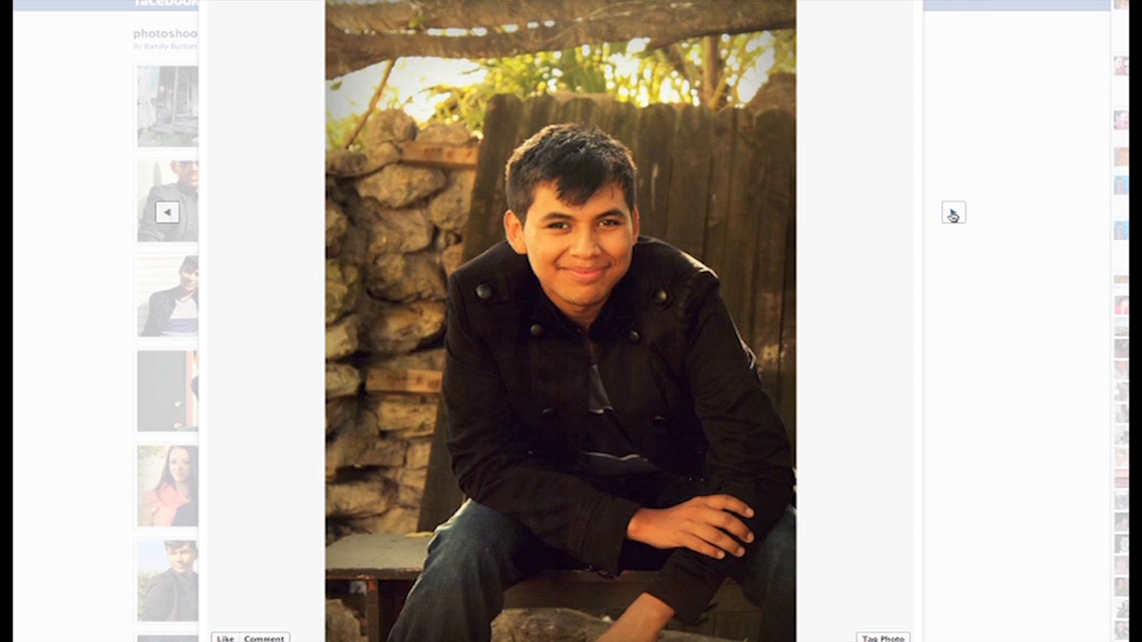
{"action": "left_click", "coordinate": [953, 215]}
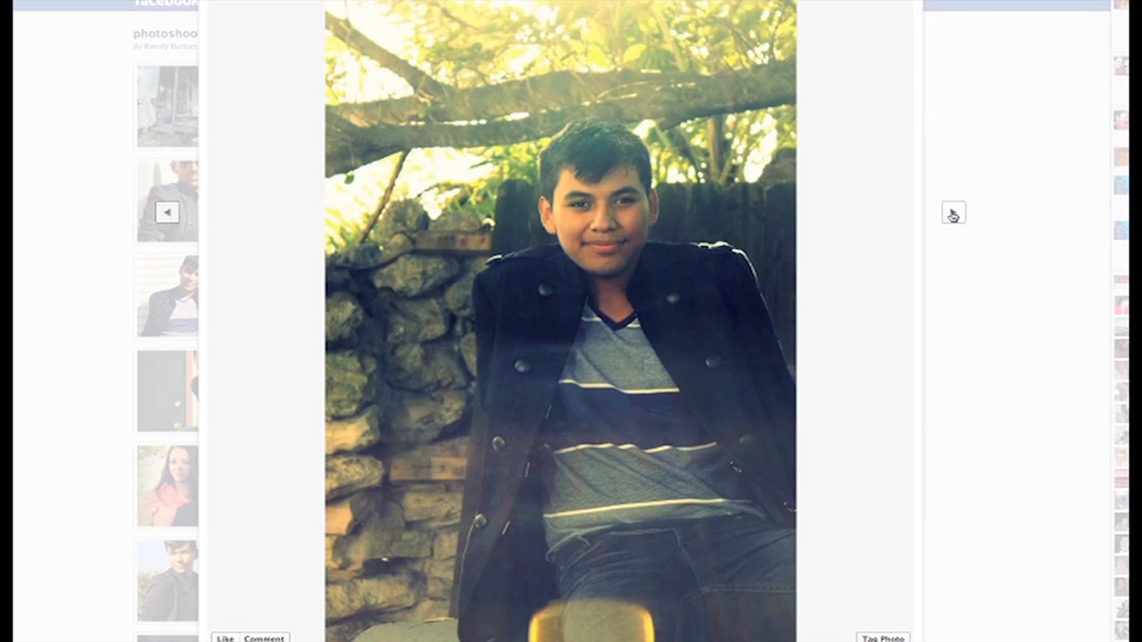
{"action": "left_click", "coordinate": [952, 215]}
{"action": "left_click", "coordinate": [953, 215]}
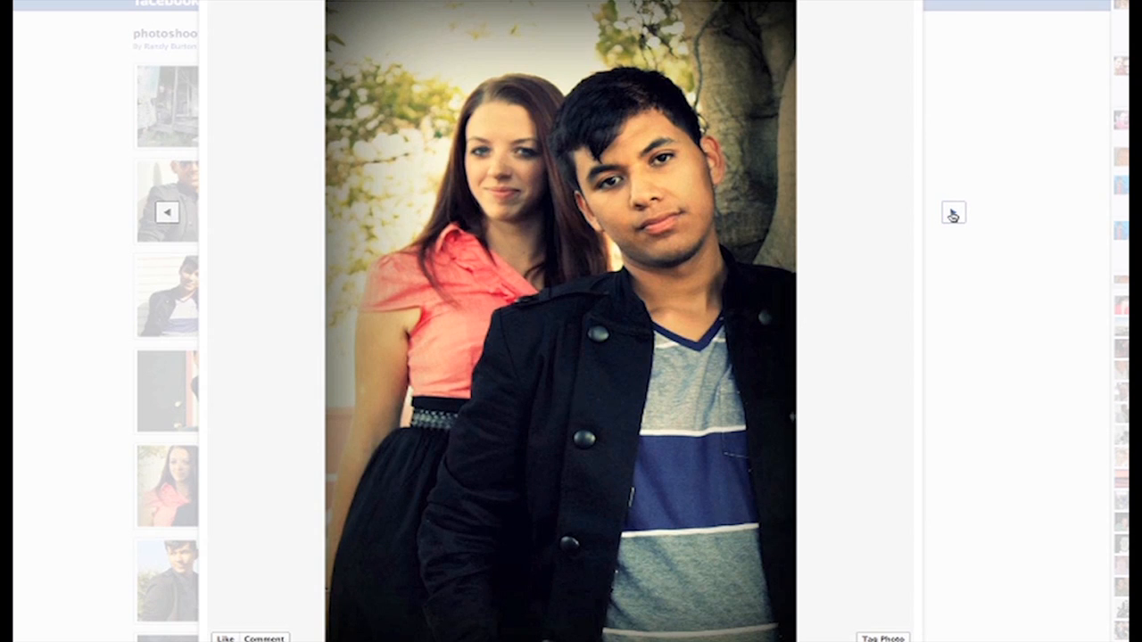
{"action": "left_click", "coordinate": [1012, 155]}
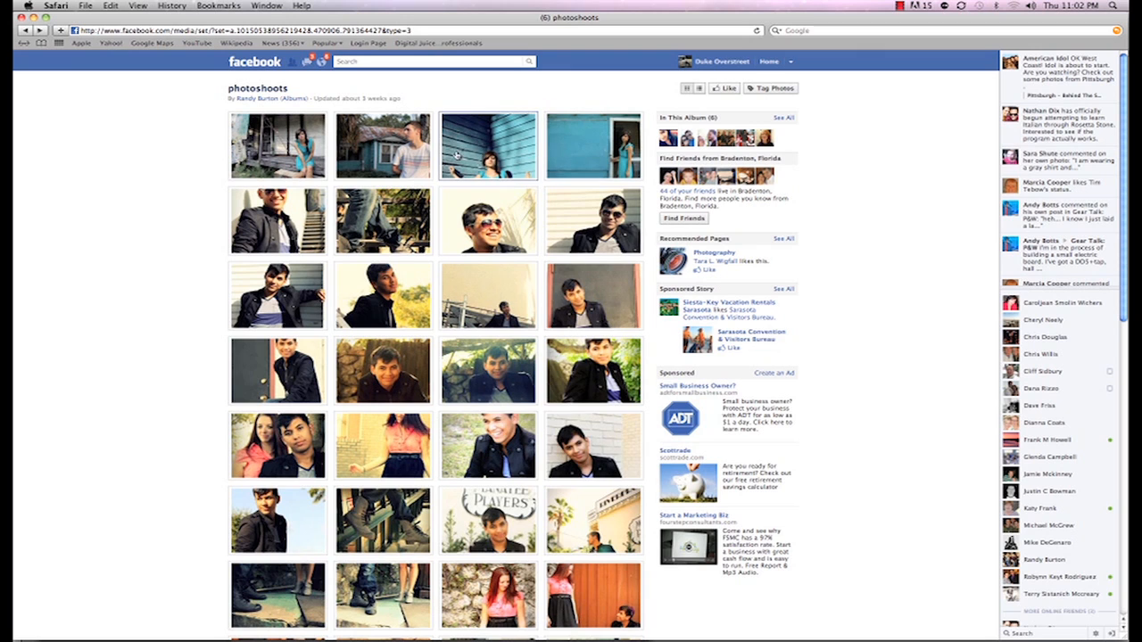
Step: Return to the home news feed and open the large sunset photo in the post about the album Plan "B."
{"action": "left_click", "coordinate": [24, 31]}
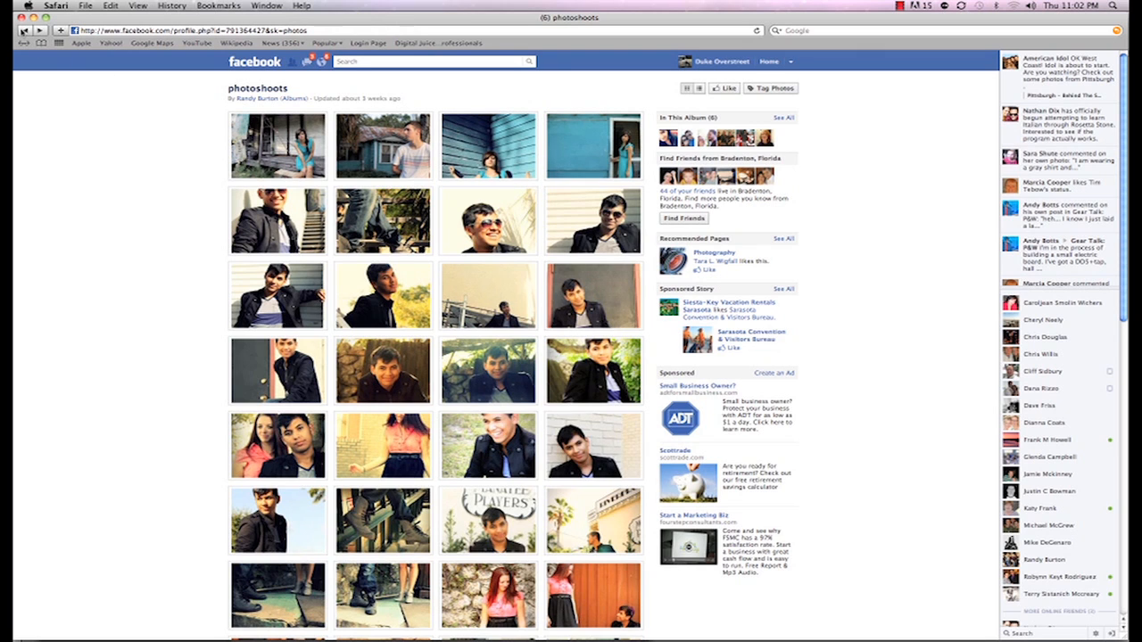
{"action": "left_click", "coordinate": [764, 63]}
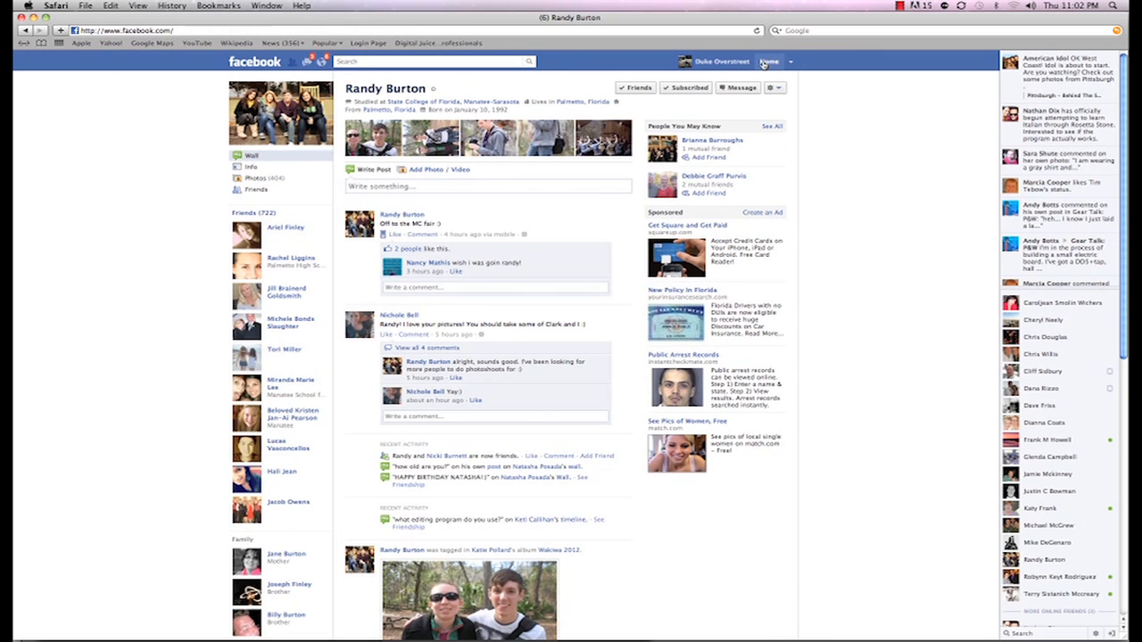
{"action": "scroll", "coordinate": [581, 232], "scroll_direction": "down", "scroll_amount": 15}
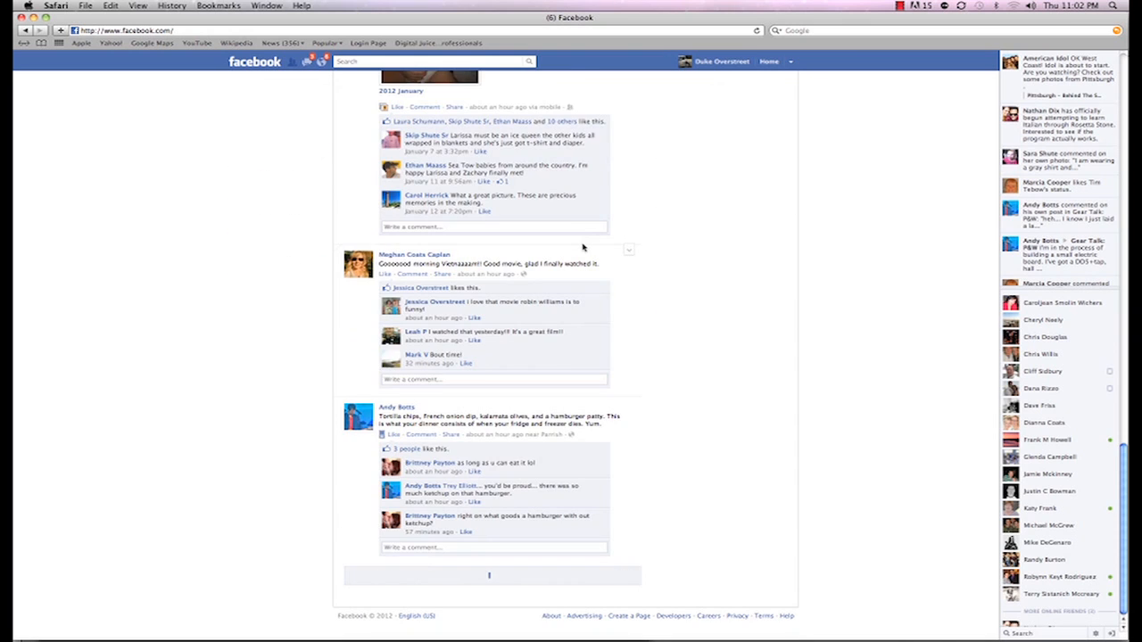
{"action": "scroll", "coordinate": [705, 210], "scroll_direction": "down", "scroll_amount": 10}
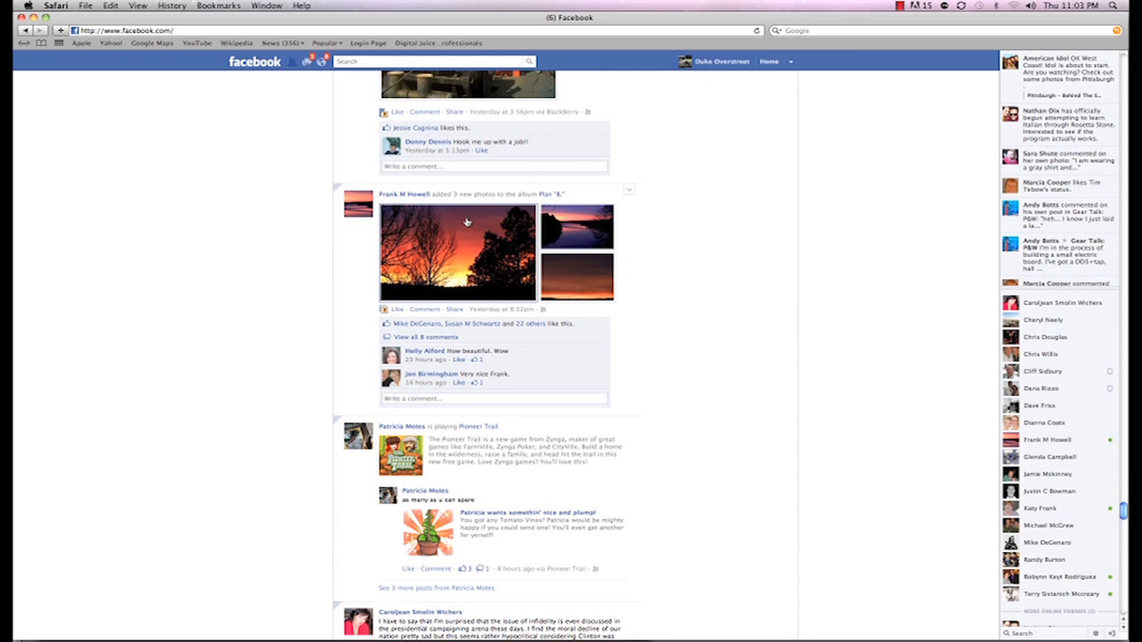
{"action": "left_click", "coordinate": [441, 248]}
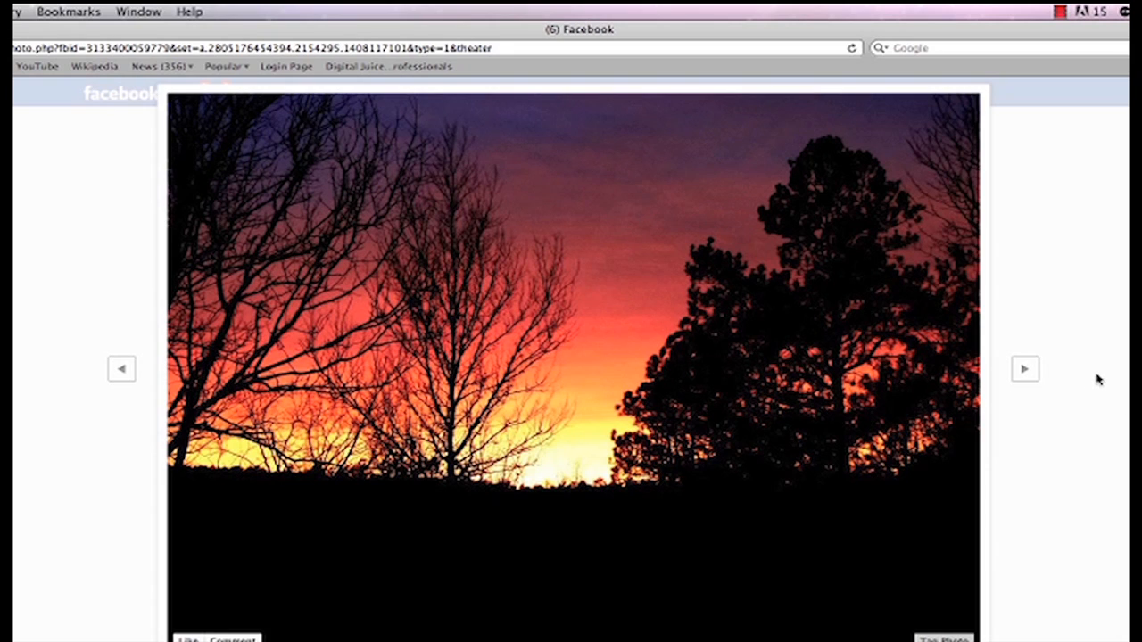
Step: Look through the sunset, landscape and bridge photos of the Plan "B." album one after another
{"action": "left_click", "coordinate": [1025, 372]}
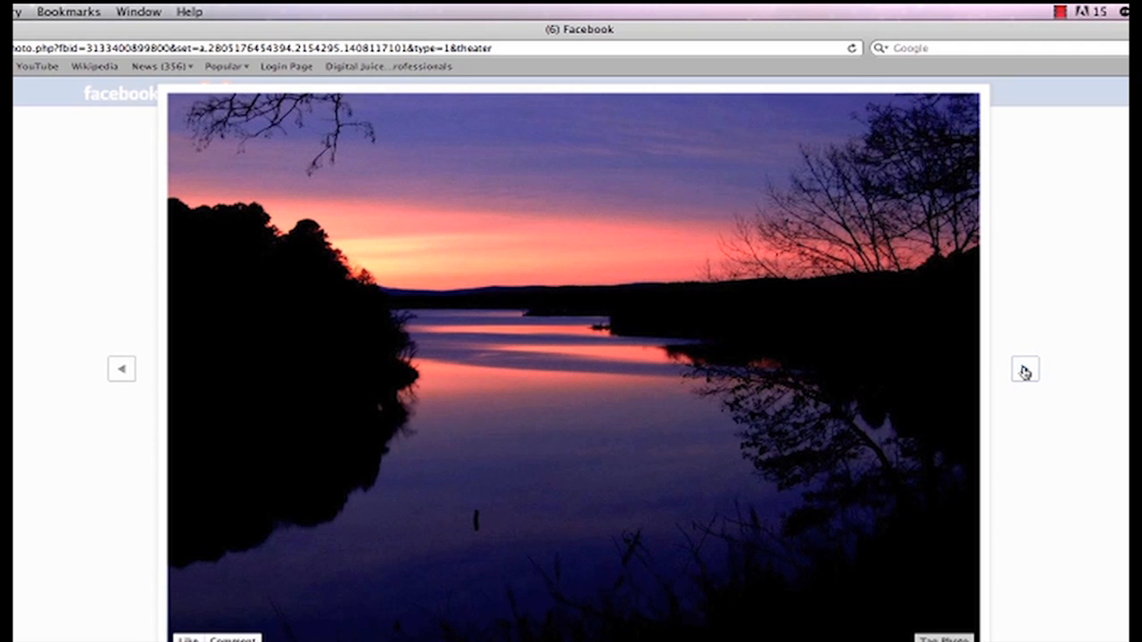
{"action": "left_click", "coordinate": [1025, 372]}
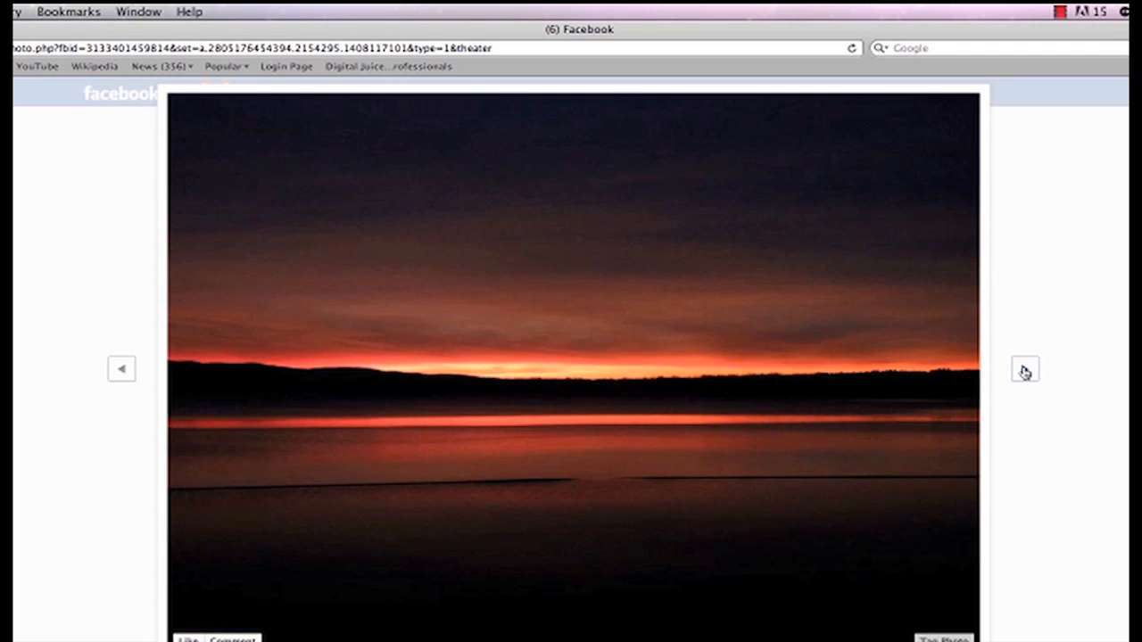
{"action": "left_click", "coordinate": [1025, 372]}
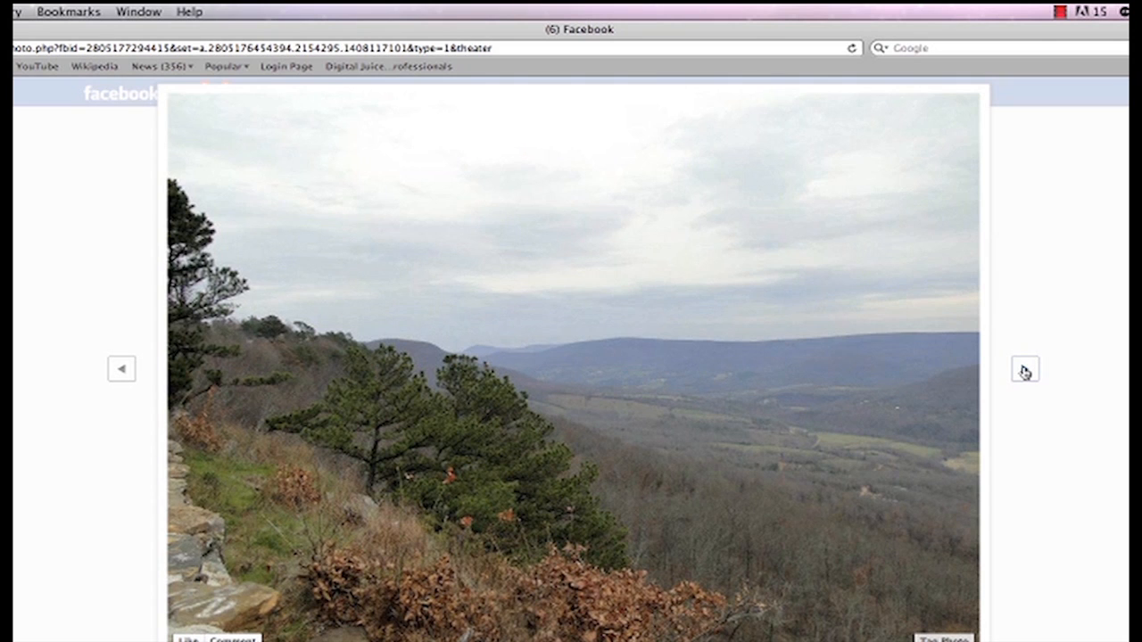
{"action": "left_click", "coordinate": [1025, 372]}
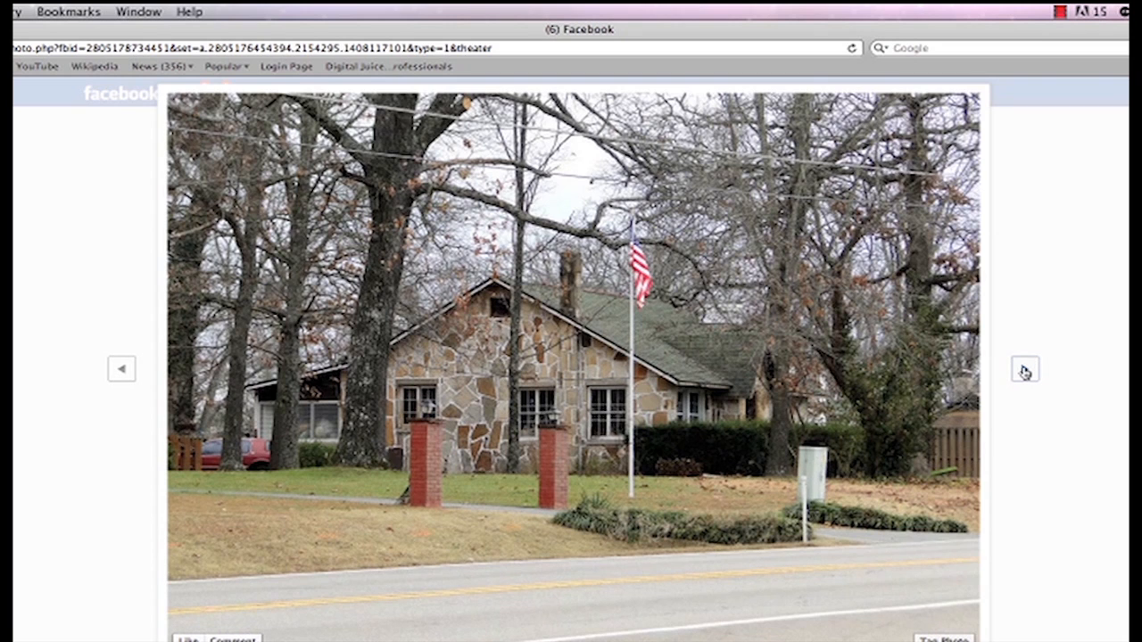
{"action": "left_click", "coordinate": [1025, 372]}
{"action": "left_click", "coordinate": [1025, 372]}
{"action": "left_click", "coordinate": [1025, 372]}
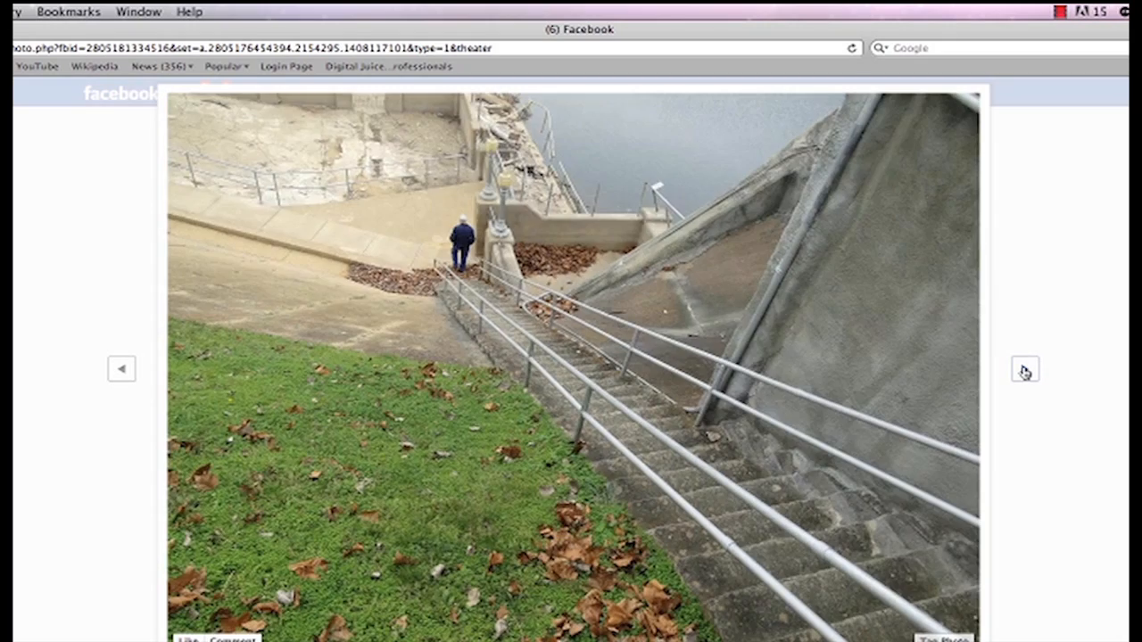
{"action": "left_click", "coordinate": [1025, 372]}
{"action": "left_click", "coordinate": [1025, 372]}
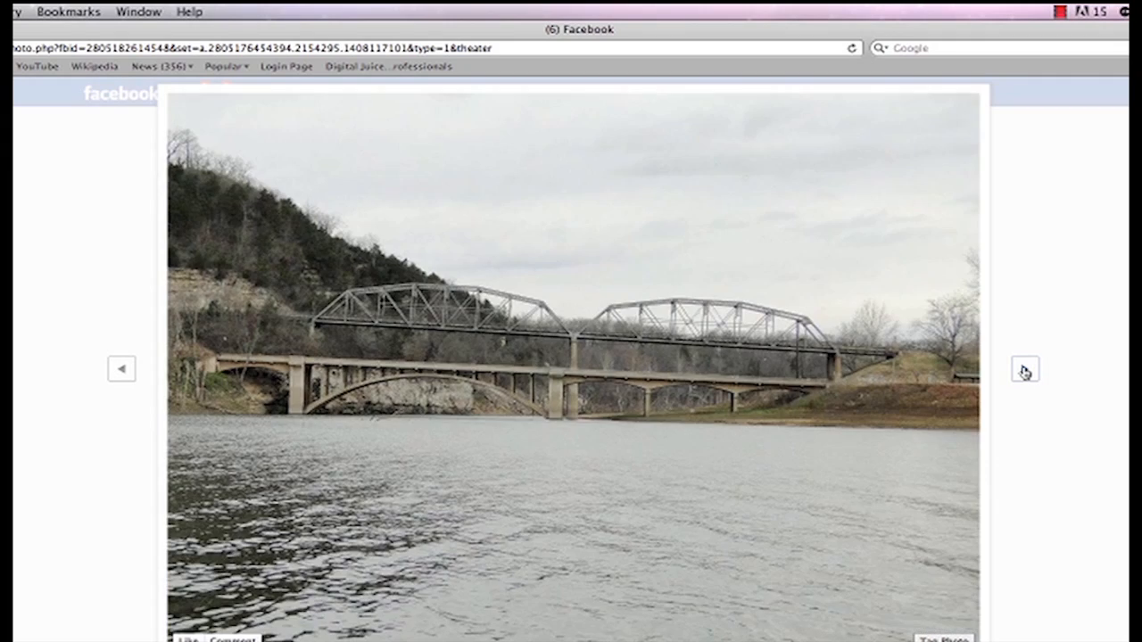
{"action": "left_click", "coordinate": [1025, 372]}
{"action": "left_click", "coordinate": [1025, 372]}
{"action": "left_click", "coordinate": [1025, 372]}
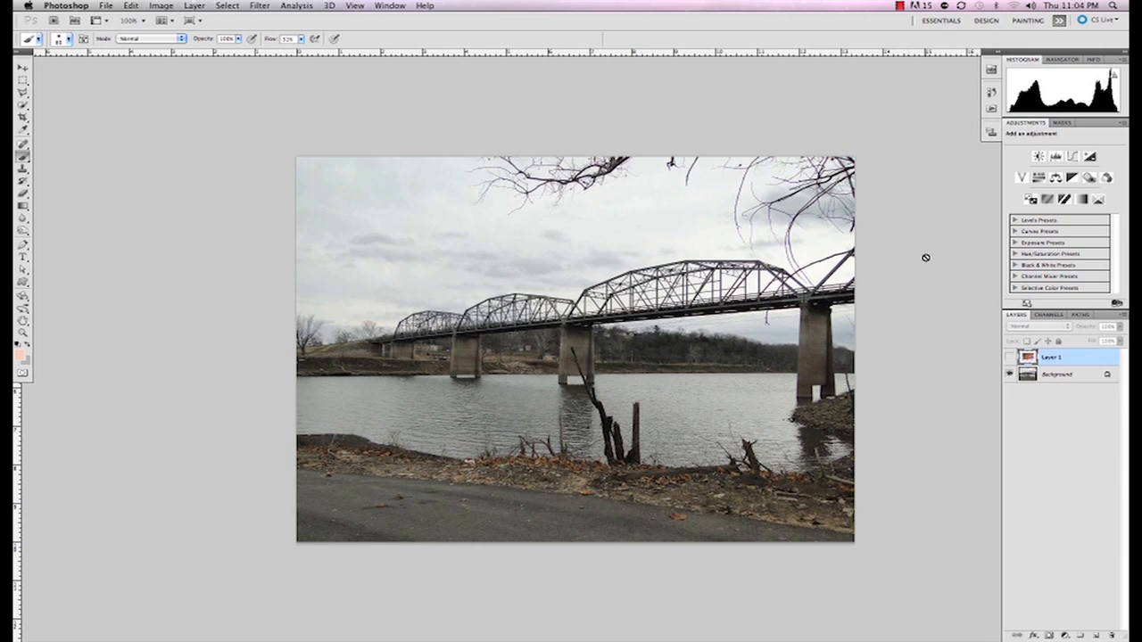
Step: Show the sunset layer, move it to the photo's upper left corner and stretch its width to about 164% to cover the sky
{"action": "left_click", "coordinate": [1010, 358]}
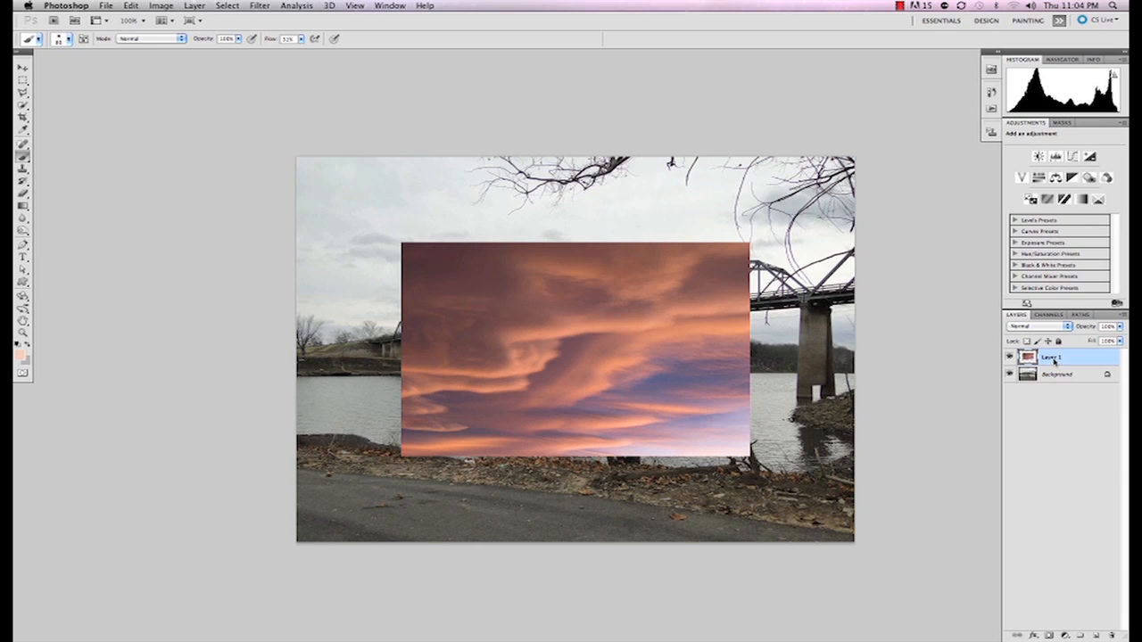
{"action": "key", "text": "ctrl+t"}
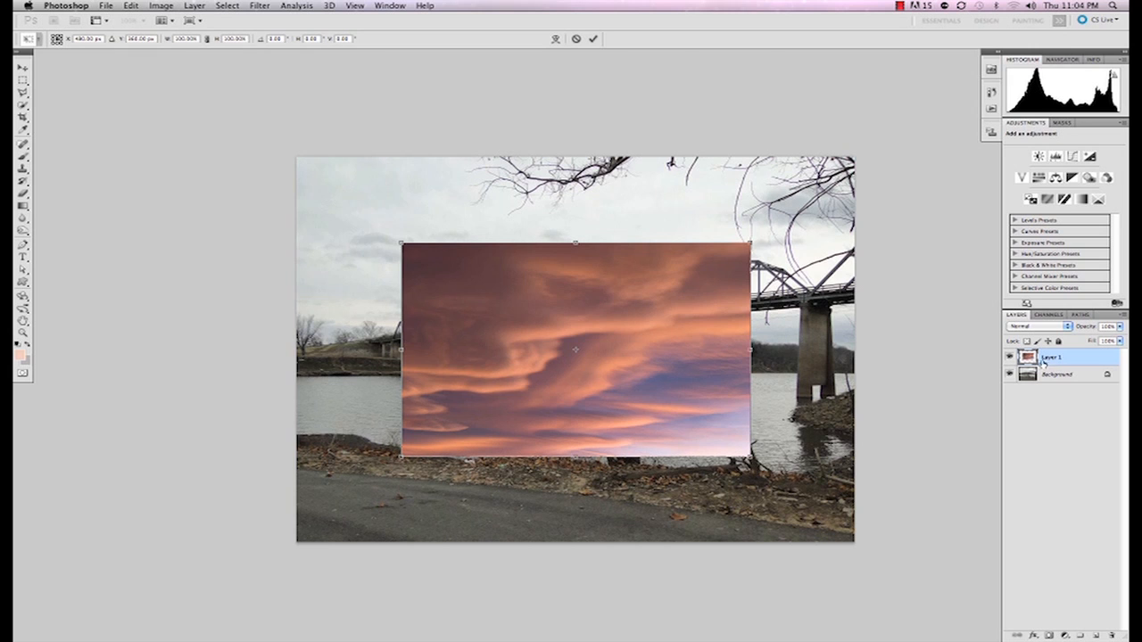
{"action": "left_click_drag", "start_coordinate": [615, 346], "coordinate": [523, 259]}
{"action": "left_click_drag", "start_coordinate": [645, 263], "coordinate": [869, 265]}
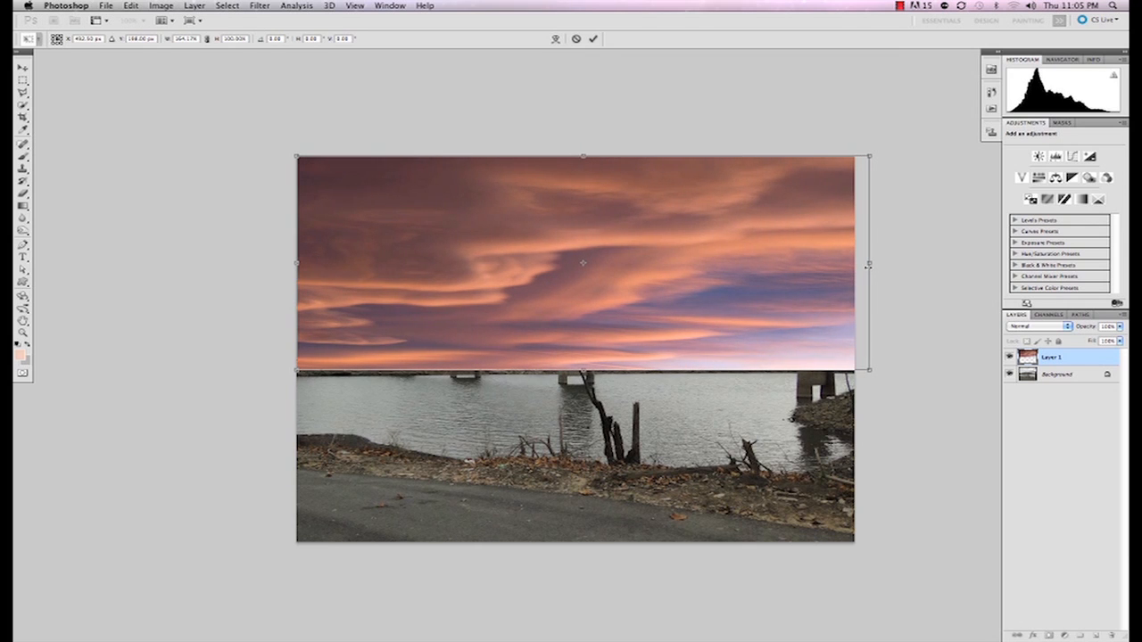
{"action": "key", "text": "Return"}
{"action": "key", "text": "b"}
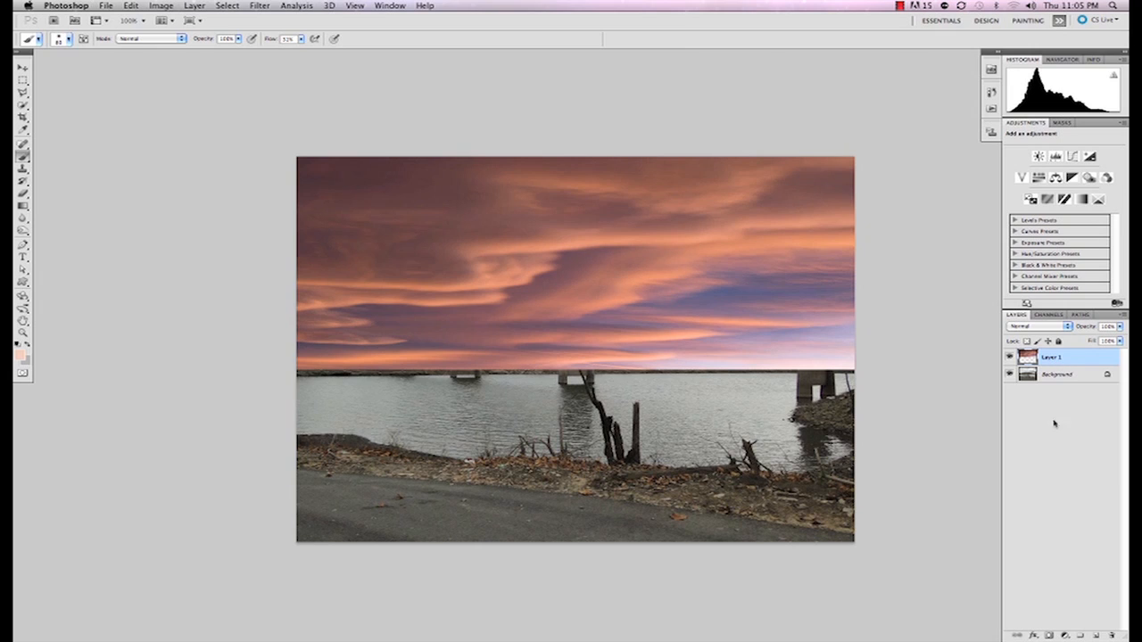
Step: Add a layer mask to the sunset layer and set the layer's blending mode to Overlay
{"action": "left_click", "coordinate": [1049, 635]}
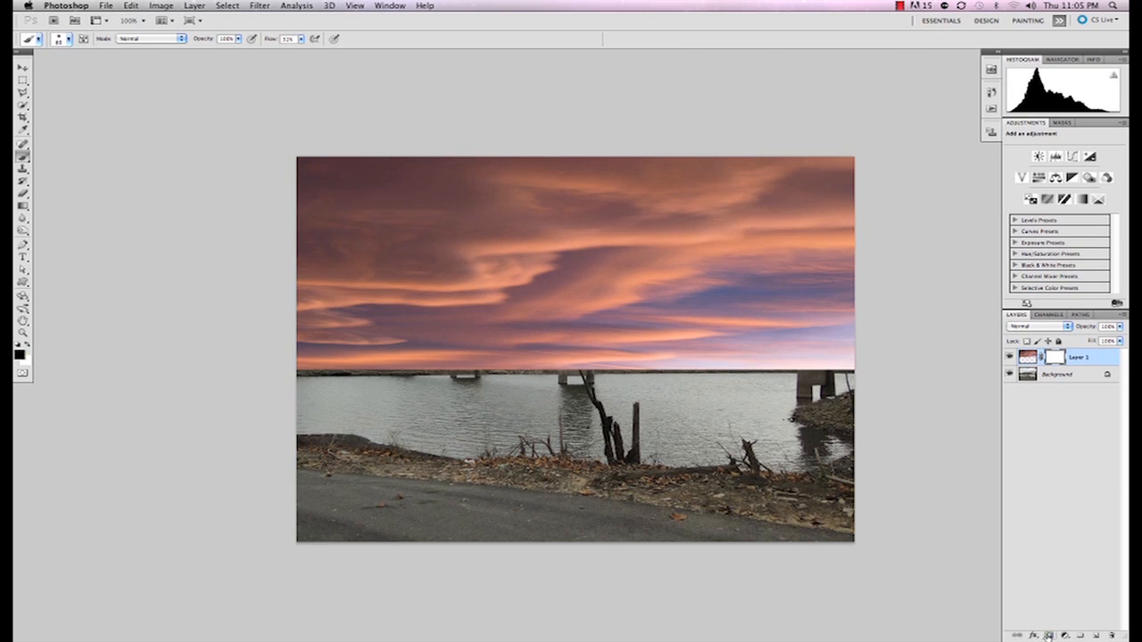
{"action": "left_click", "coordinate": [1067, 329]}
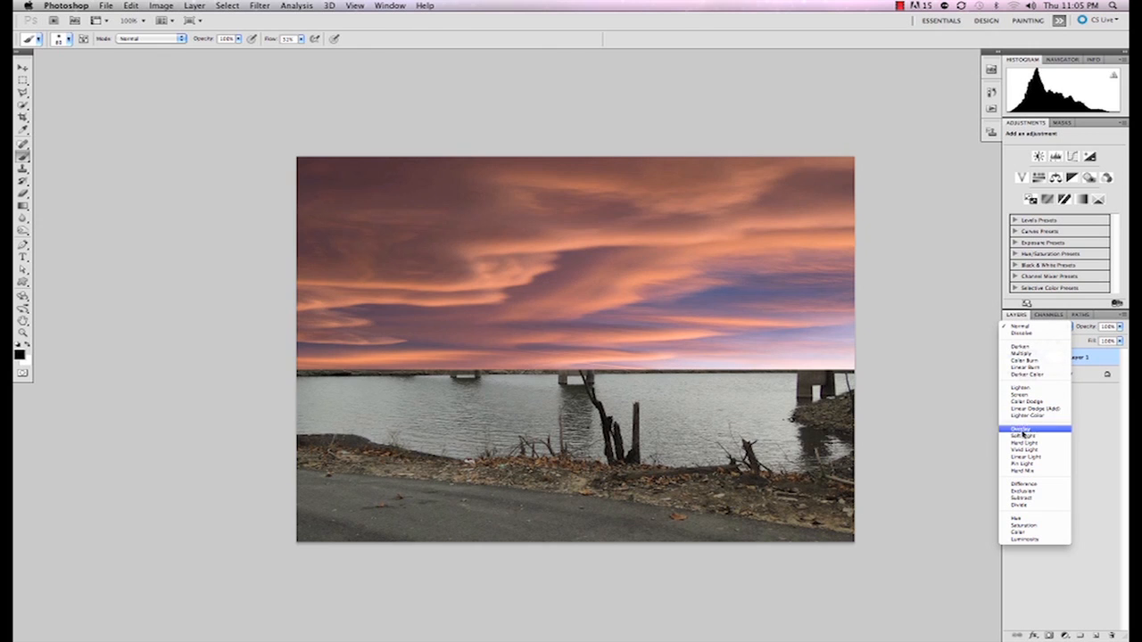
{"action": "left_click", "coordinate": [1021, 431]}
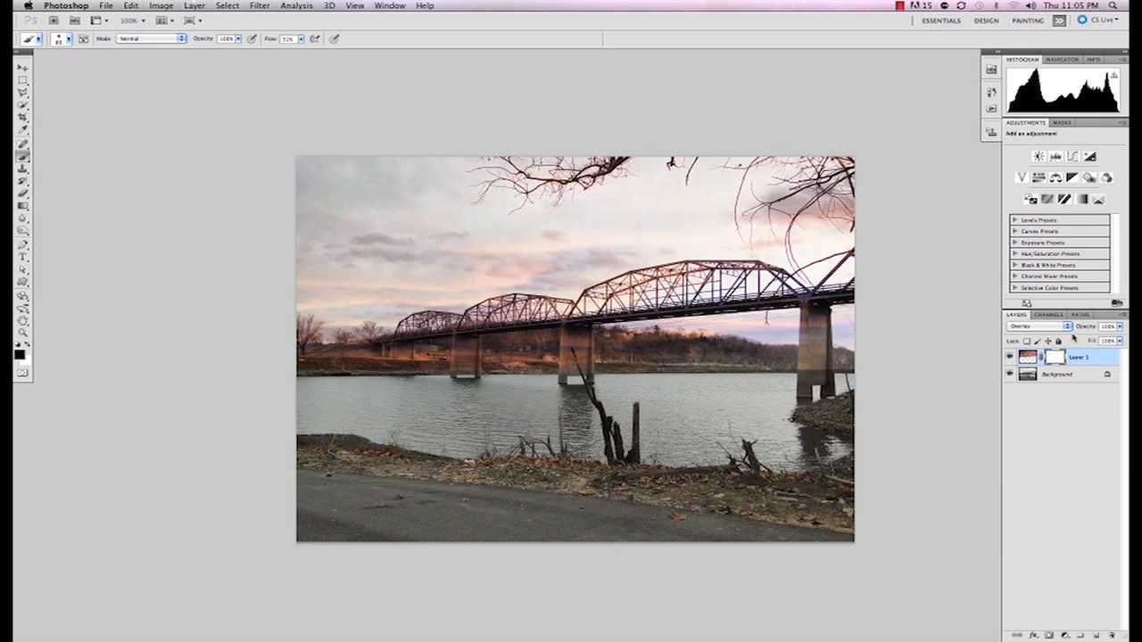
Step: Cycle through the blending modes for the sunset layer and settle on Darken
{"action": "key", "text": "v"}
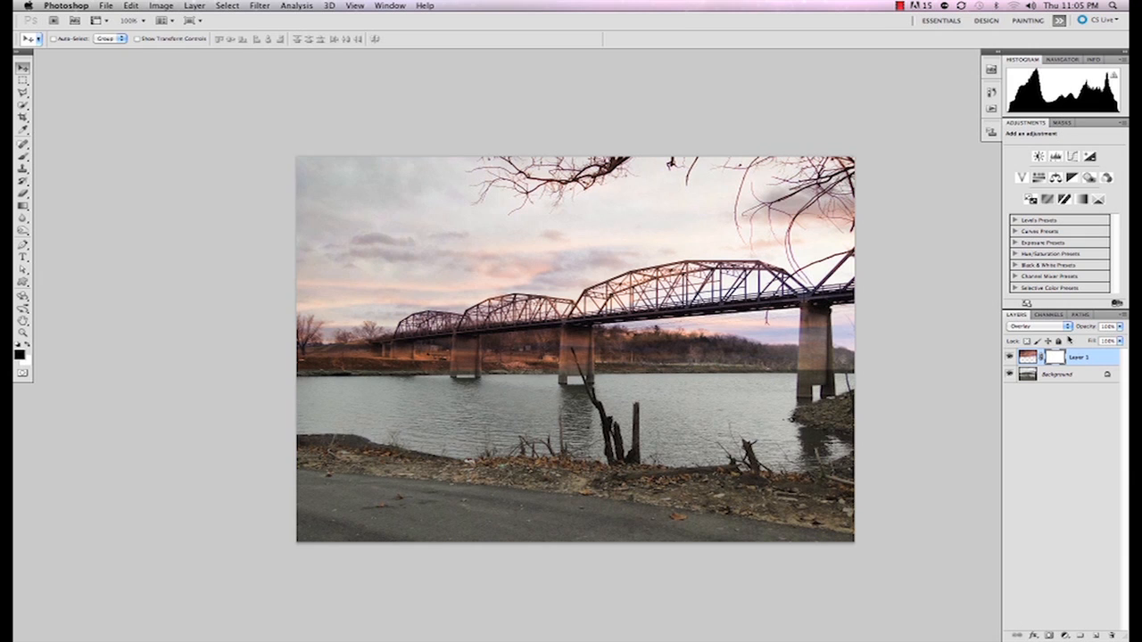
{"action": "key", "text": "shift+plus"}
{"action": "key", "text": "shift+plus"}
{"action": "key", "text": "shift+plus"}
{"action": "key", "text": "shift+plus"}
{"action": "key", "text": "shift+plus"}
{"action": "key", "text": "shift+plus"}
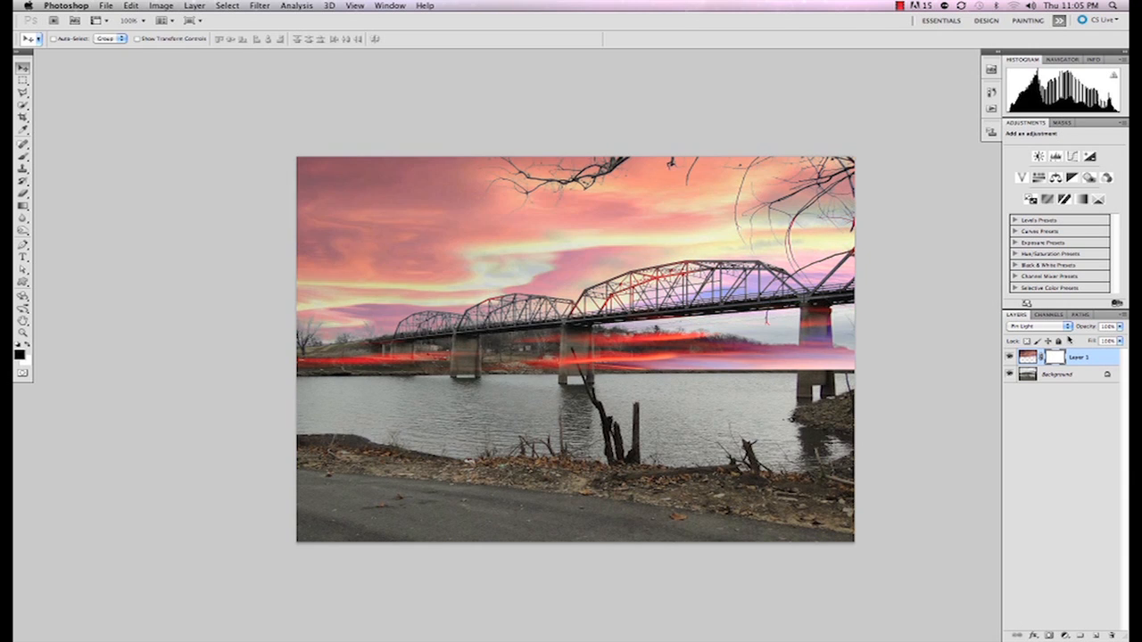
{"action": "key", "text": "shift+plus"}
{"action": "key", "text": "shift+plus"}
{"action": "key", "text": "shift+plus"}
{"action": "key", "text": "shift+plus"}
{"action": "key", "text": "shift+plus"}
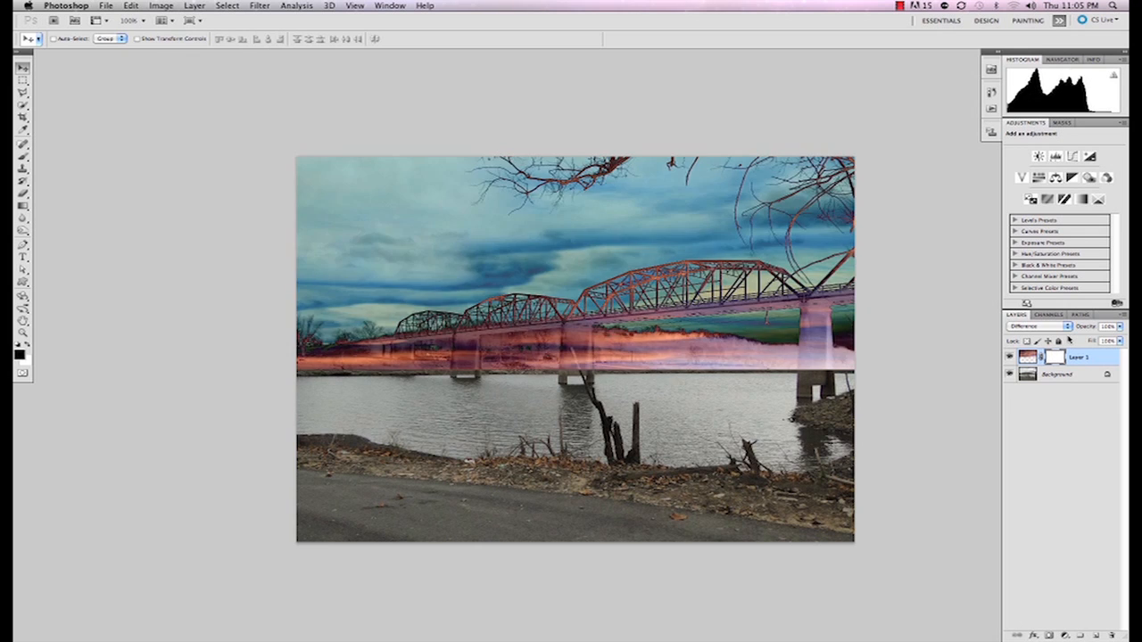
{"action": "key", "text": "shift+plus"}
{"action": "key", "text": "shift+plus"}
{"action": "key", "text": "shift+plus"}
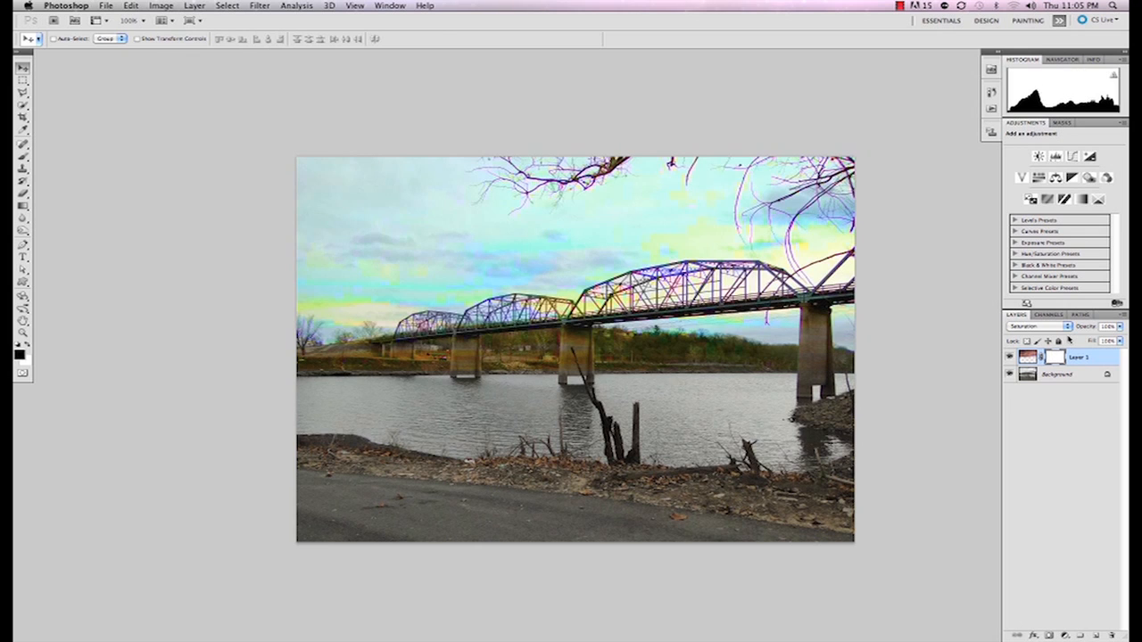
{"action": "key", "text": "shift+plus"}
{"action": "key", "text": "shift+plus"}
{"action": "key", "text": "shift+plus"}
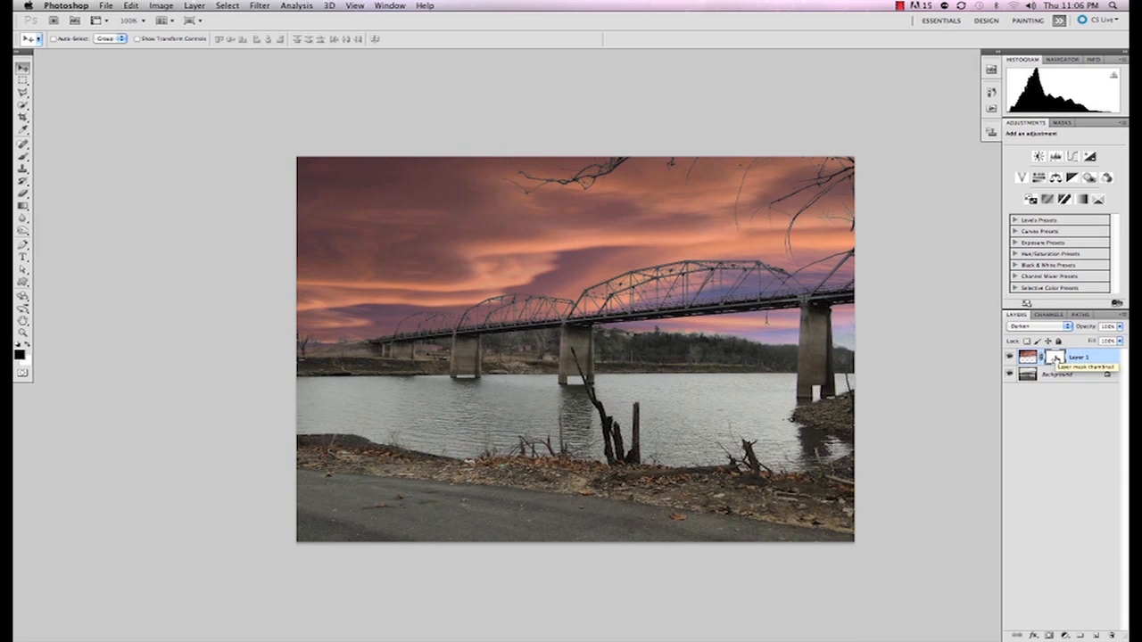
Step: Paint black on the sunset layer's mask along the far riverbank with the Brush tool
{"action": "key", "text": "b"}
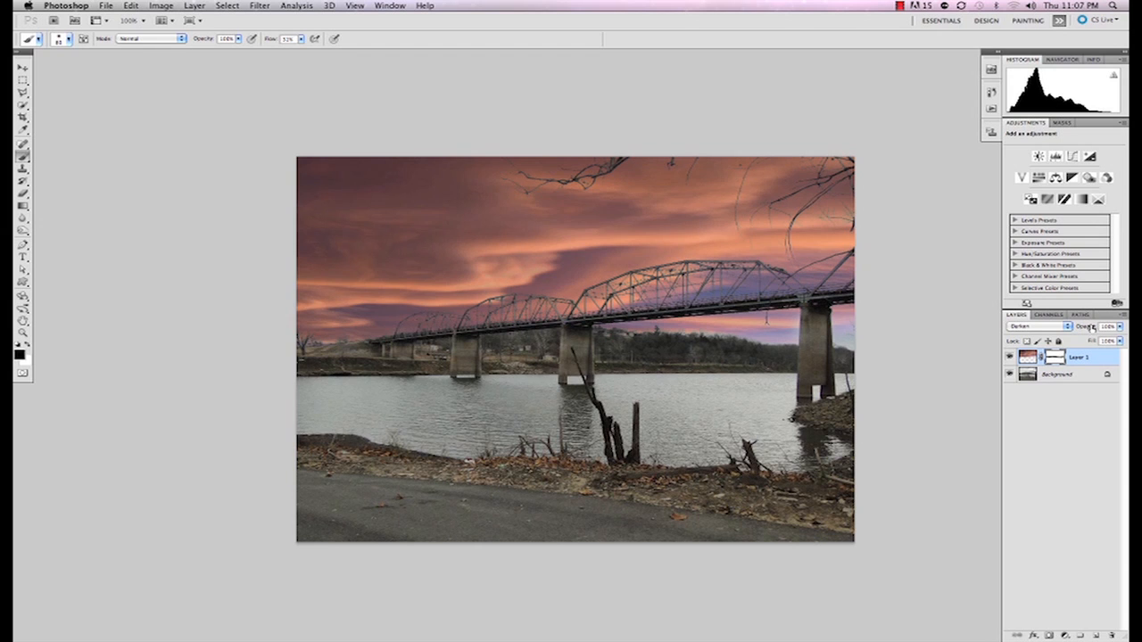
Step: Try a lower opacity for the sunset layer, then restore it to 100%
{"action": "left_click_drag", "start_coordinate": [1091, 328], "coordinate": [1083, 329]}
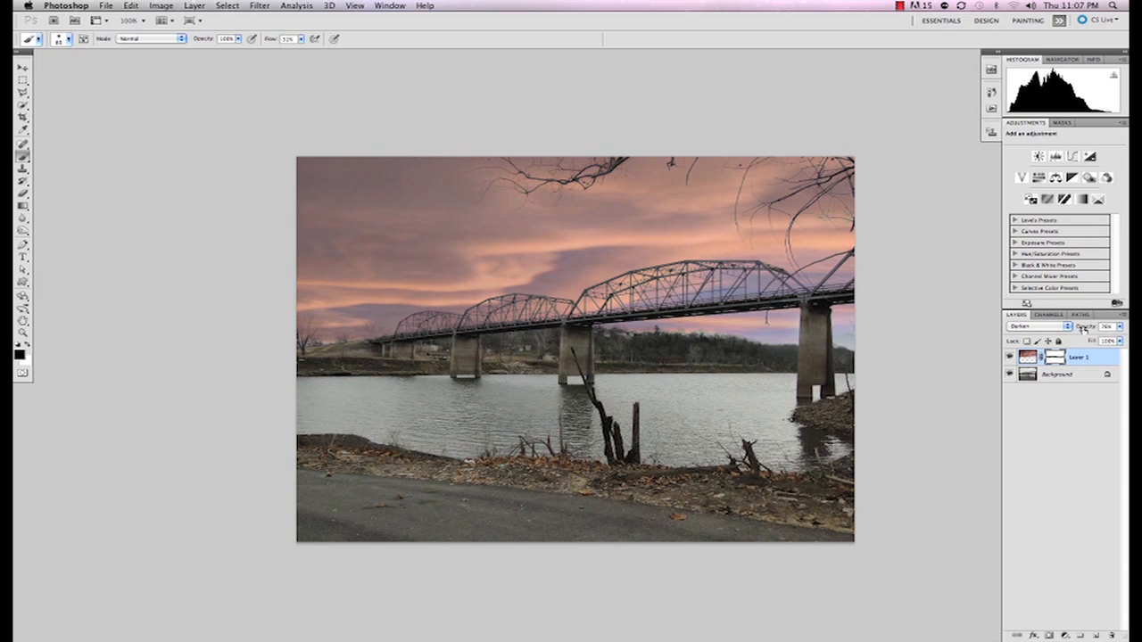
{"action": "left_click_drag", "start_coordinate": [1083, 329], "coordinate": [1083, 330]}
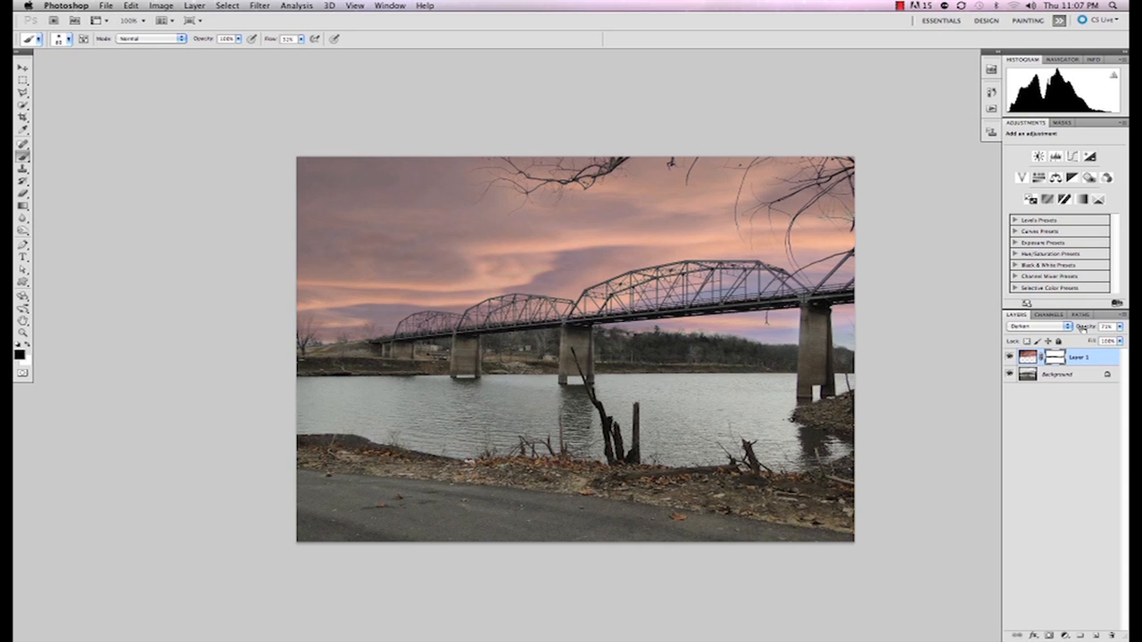
{"action": "left_click_drag", "start_coordinate": [1082, 329], "coordinate": [1126, 329]}
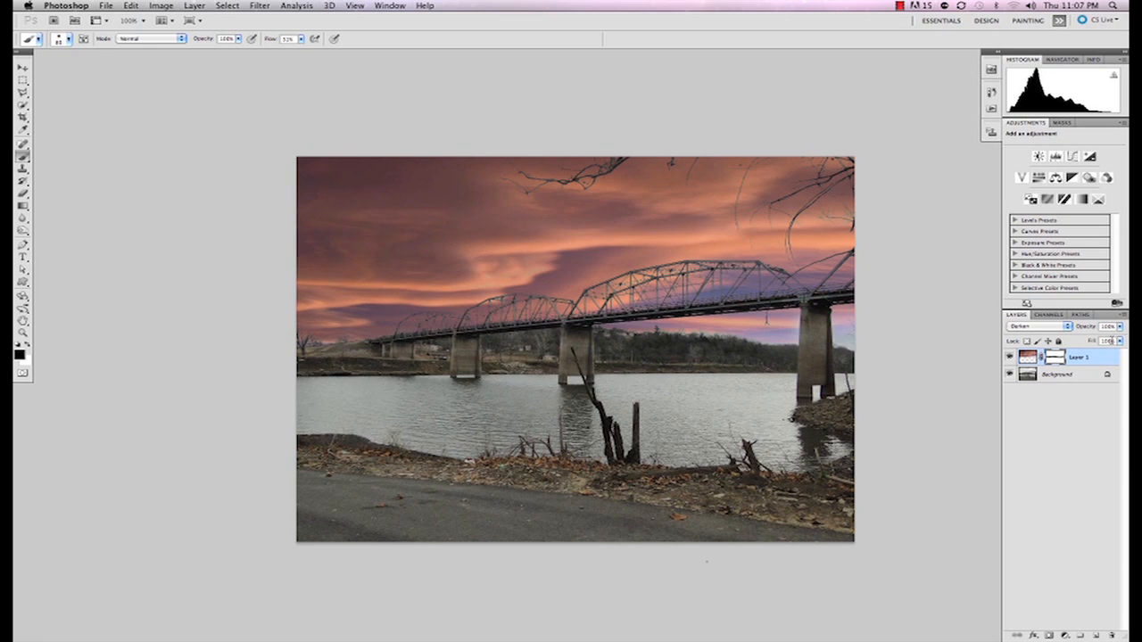
Step: Duplicate the sunset layer and turn the lower copy into a water reflection, flipped vertically to -47% height and shifted up to the far shoreline
{"action": "left_click", "coordinate": [1028, 359]}
{"action": "key", "text": "super+j"}
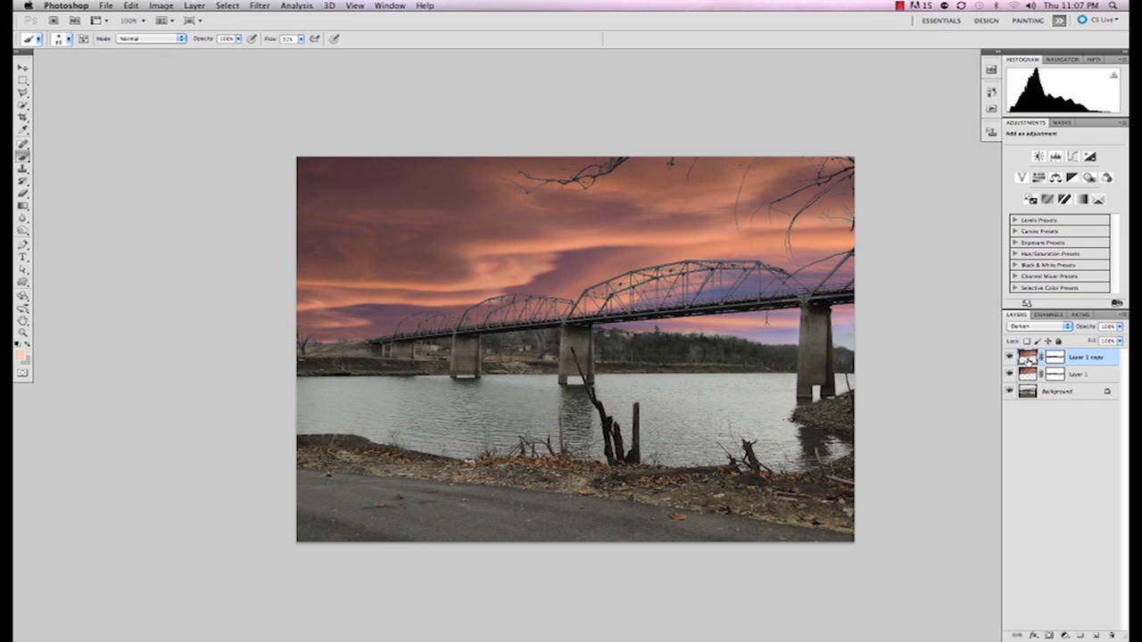
{"action": "left_click", "coordinate": [1033, 374]}
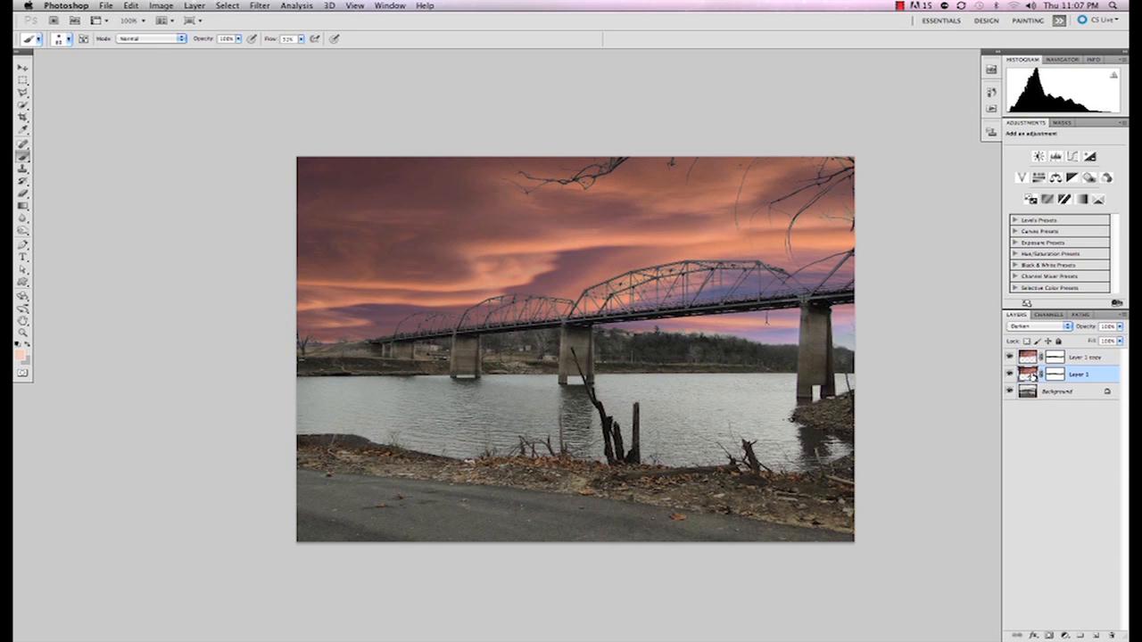
{"action": "key", "text": "super+t"}
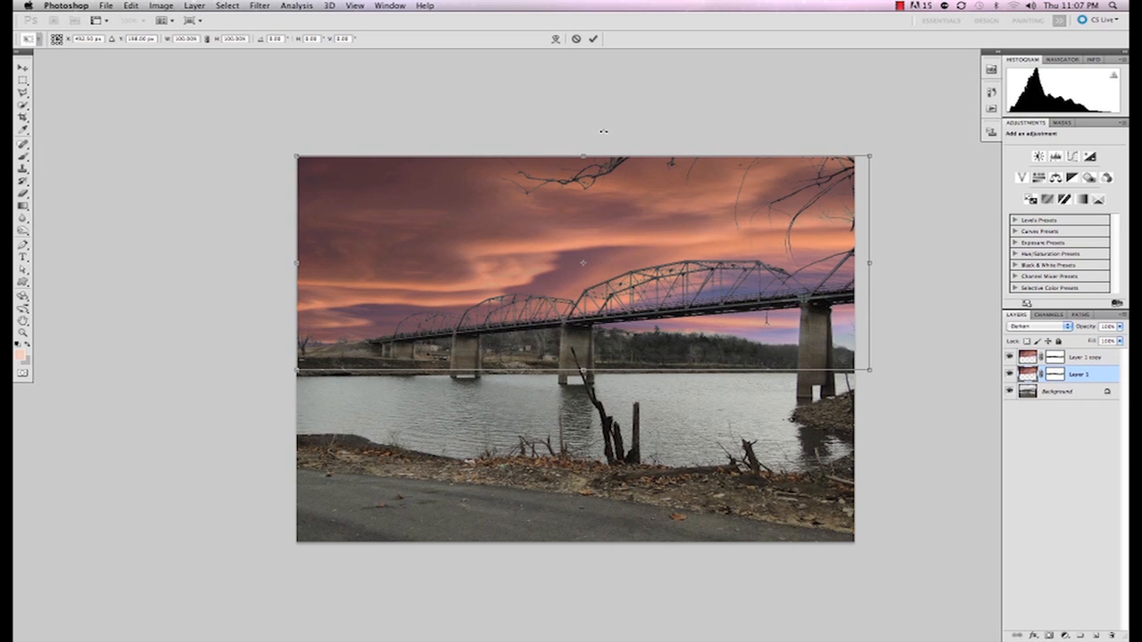
{"action": "left_click_drag", "start_coordinate": [582, 154], "coordinate": [582, 470]}
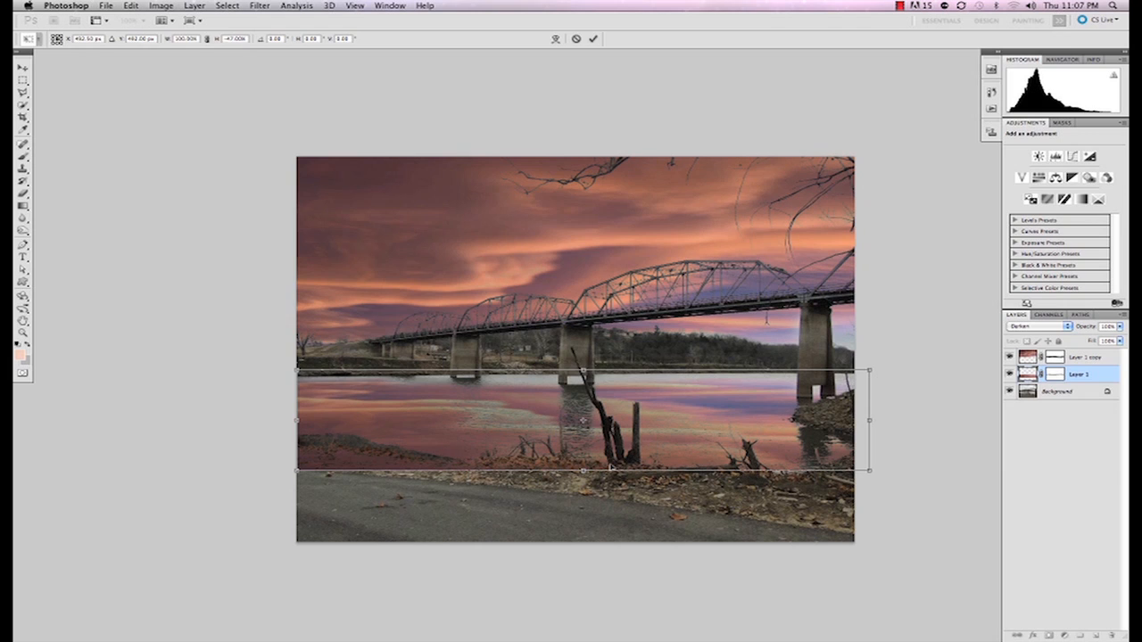
{"action": "key", "text": "Return"}
{"action": "key", "text": "b"}
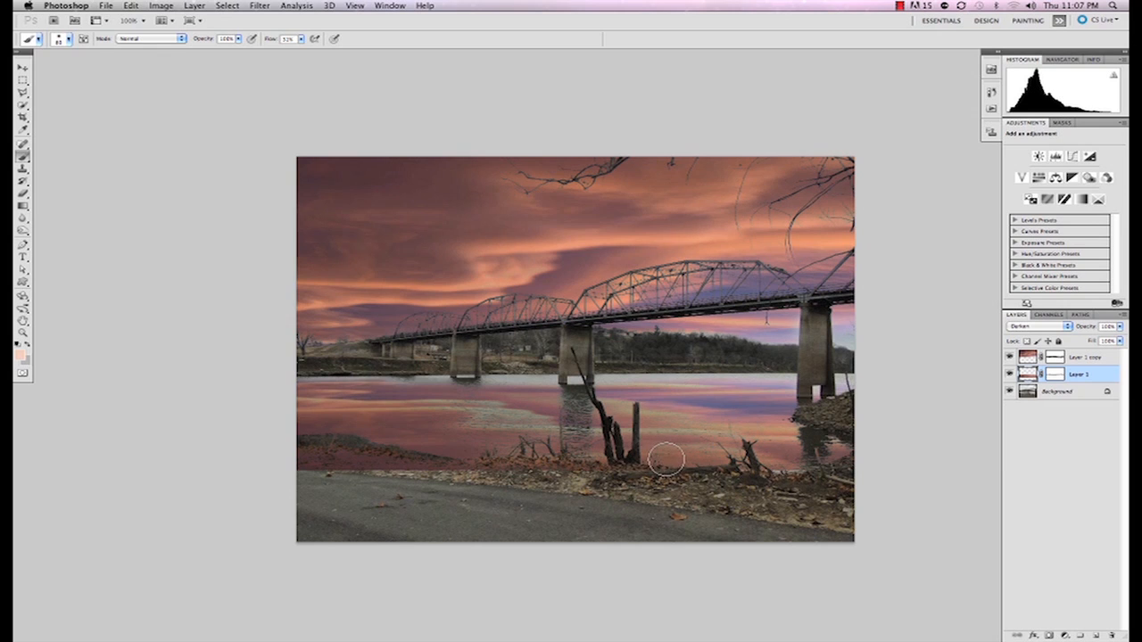
{"action": "key", "text": "v"}
{"action": "left_click_drag", "start_coordinate": [587, 422], "coordinate": [587, 414]}
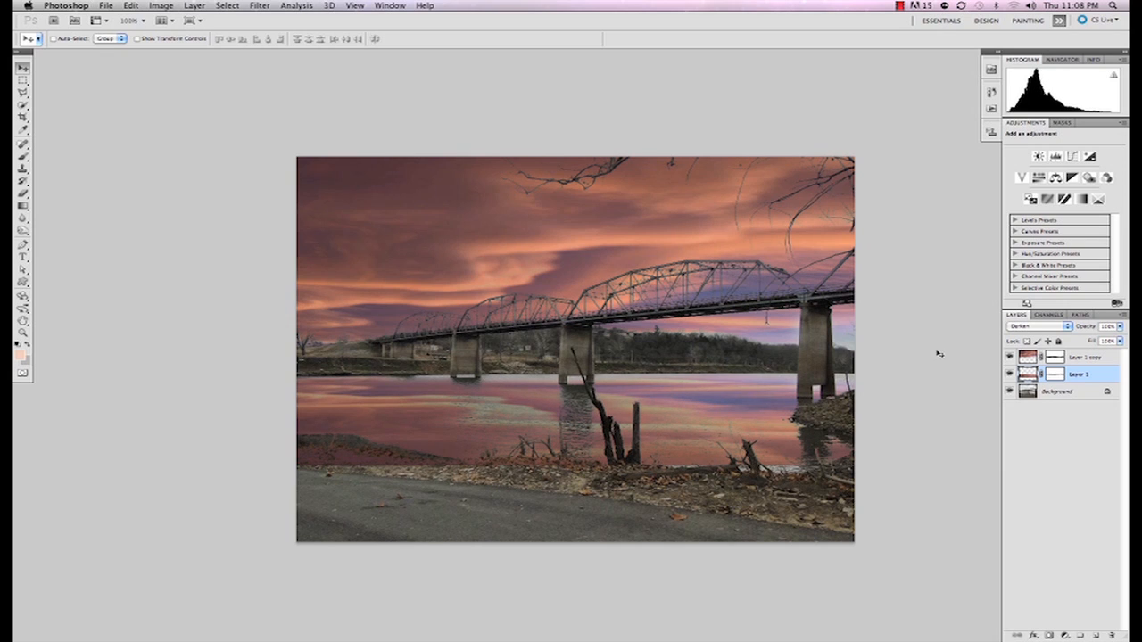
Step: Set the reflection layer's blending mode to Overlay and lower its opacity to 50%
{"action": "left_click", "coordinate": [1064, 328]}
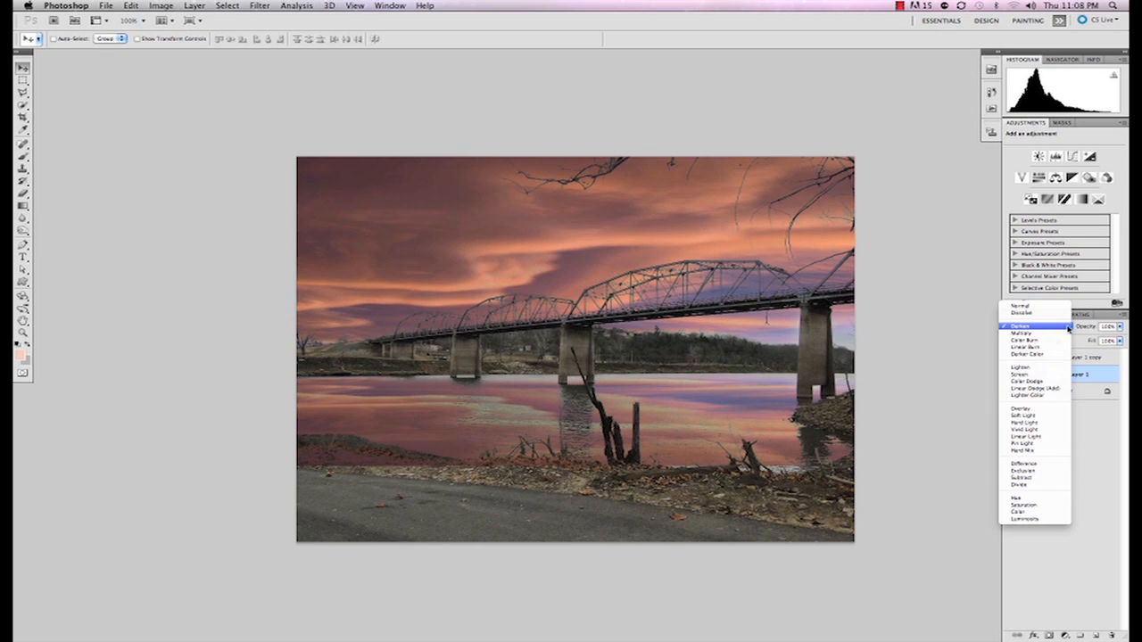
{"action": "left_click", "coordinate": [1022, 409]}
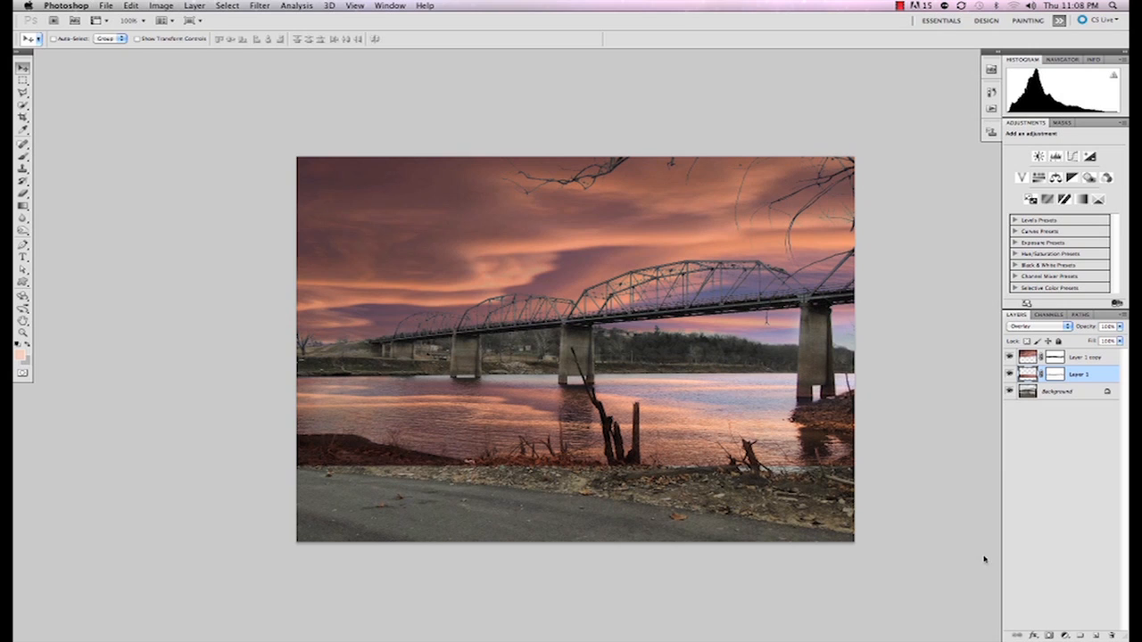
{"action": "left_click_drag", "start_coordinate": [1088, 328], "coordinate": [1083, 330]}
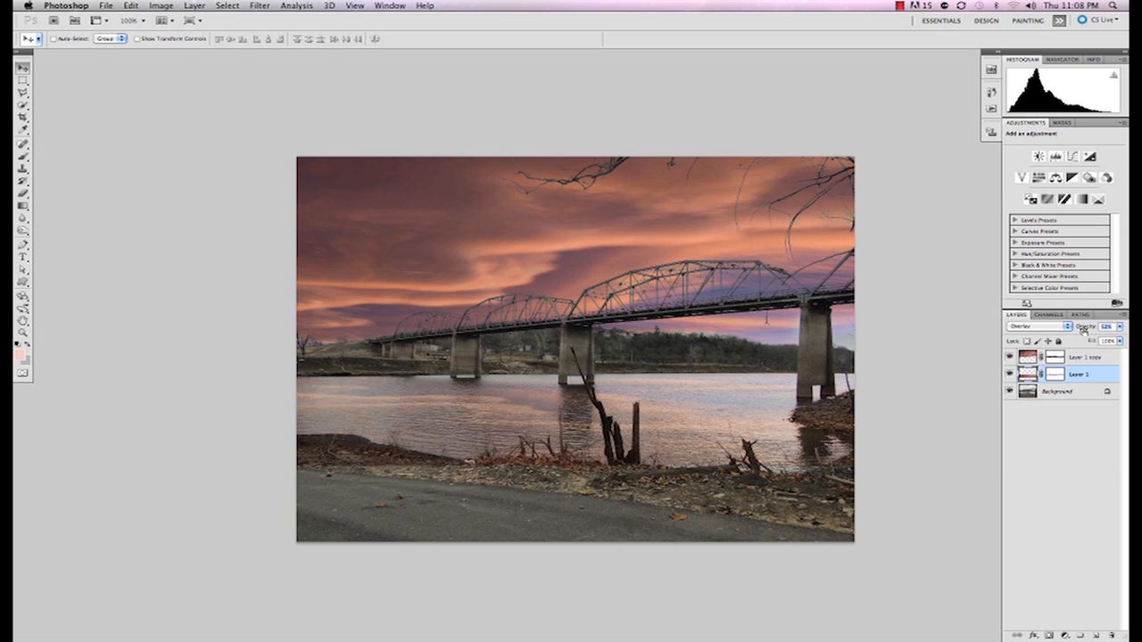
{"action": "left_click_drag", "start_coordinate": [1084, 329], "coordinate": [1082, 330]}
Step: Paint black on the reflection layer's mask over the foreground bank and tree stumps with progressively smaller brushes
{"action": "left_click", "coordinate": [1056, 376]}
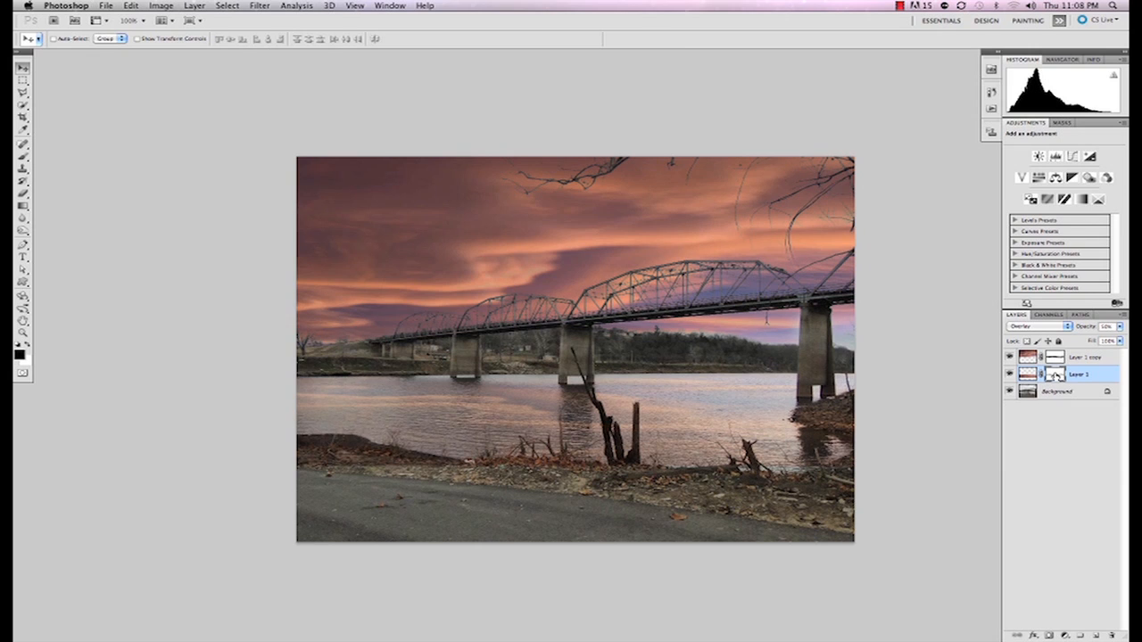
{"action": "key", "text": "b"}
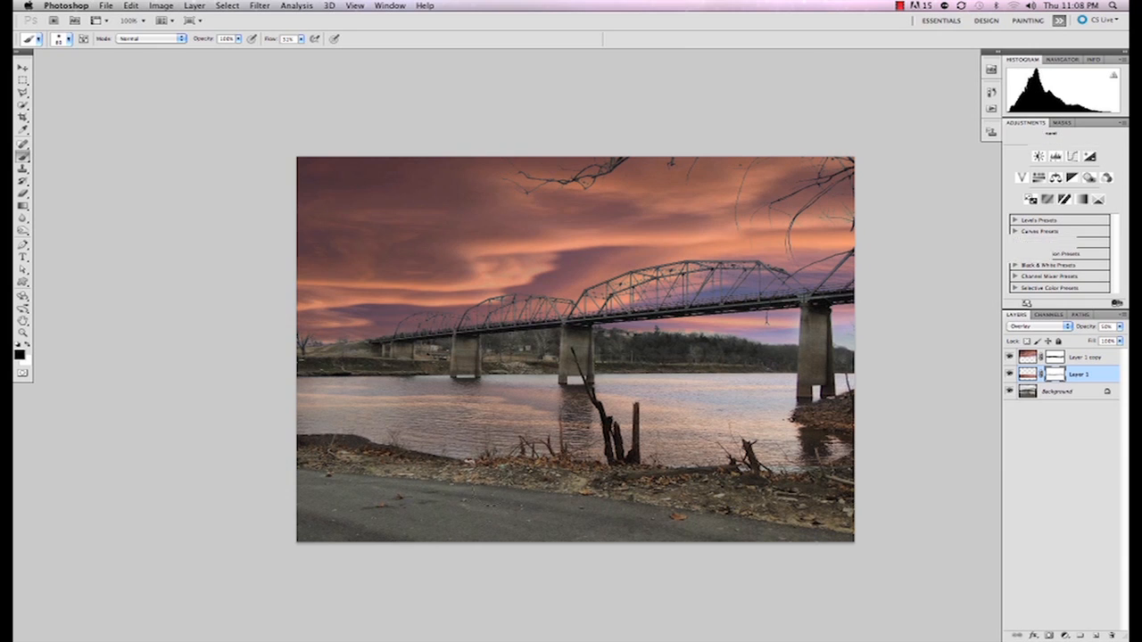
{"action": "key", "text": "bracketleft"}
{"action": "key", "text": "bracketleft"}
{"action": "key", "text": "bracketleft"}
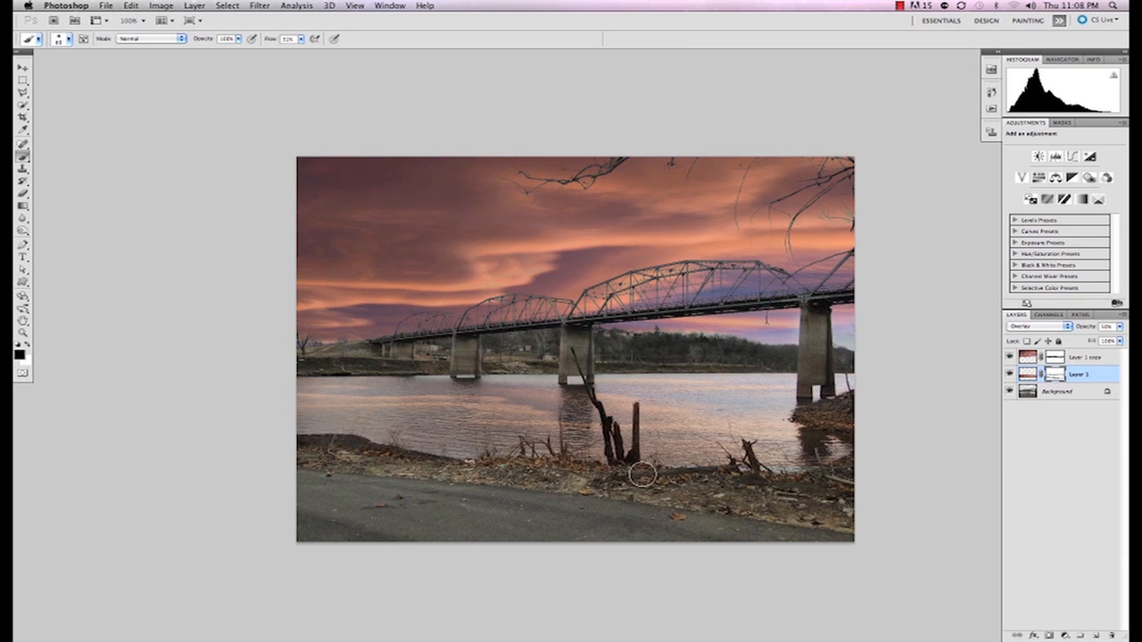
{"action": "key", "text": "bracketleft"}
{"action": "key", "text": "bracketleft"}
{"action": "key", "text": "bracketleft"}
{"action": "key", "text": "bracketleft"}
{"action": "key", "text": "bracketleft"}
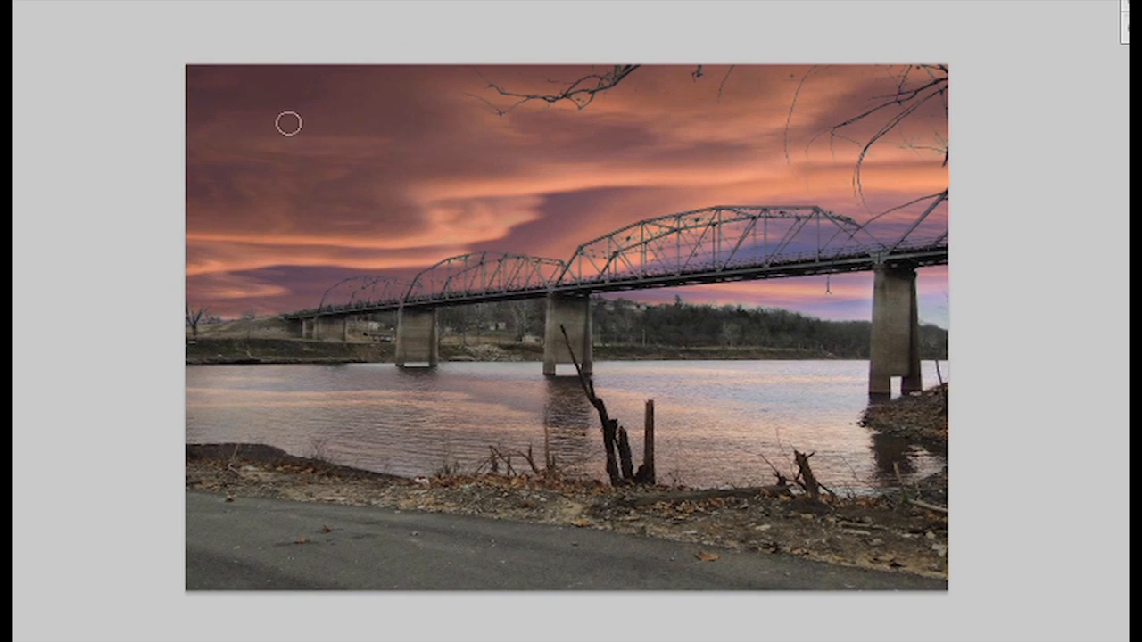
Step: Set the Brush tool's painting mode to Overlay
{"action": "left_click", "coordinate": [12, 0]}
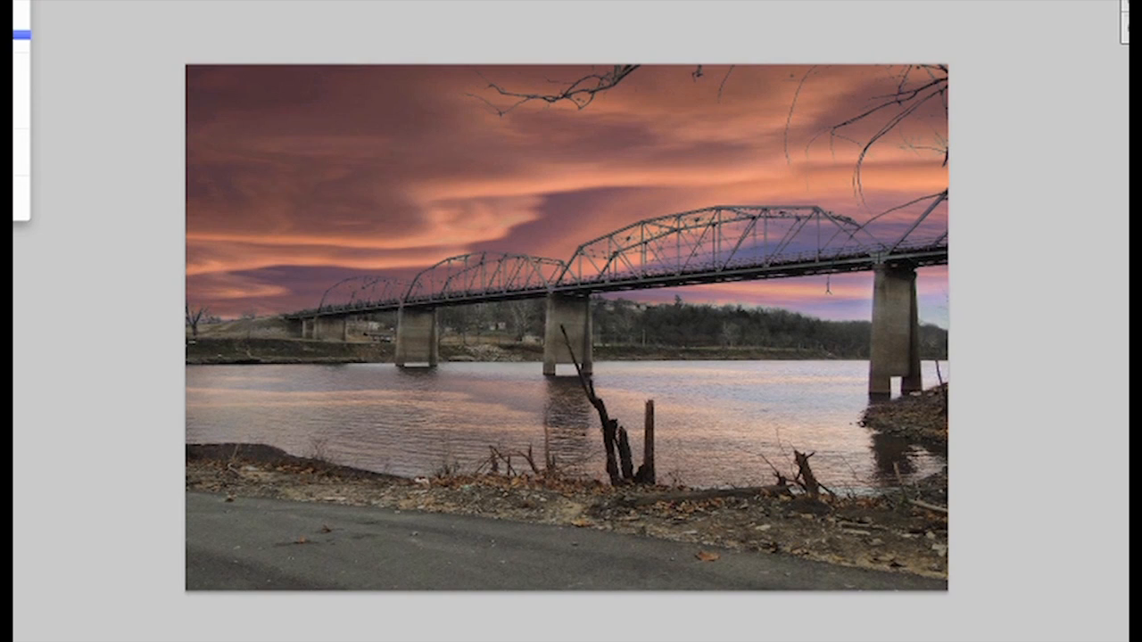
{"action": "left_click", "coordinate": [22, 63]}
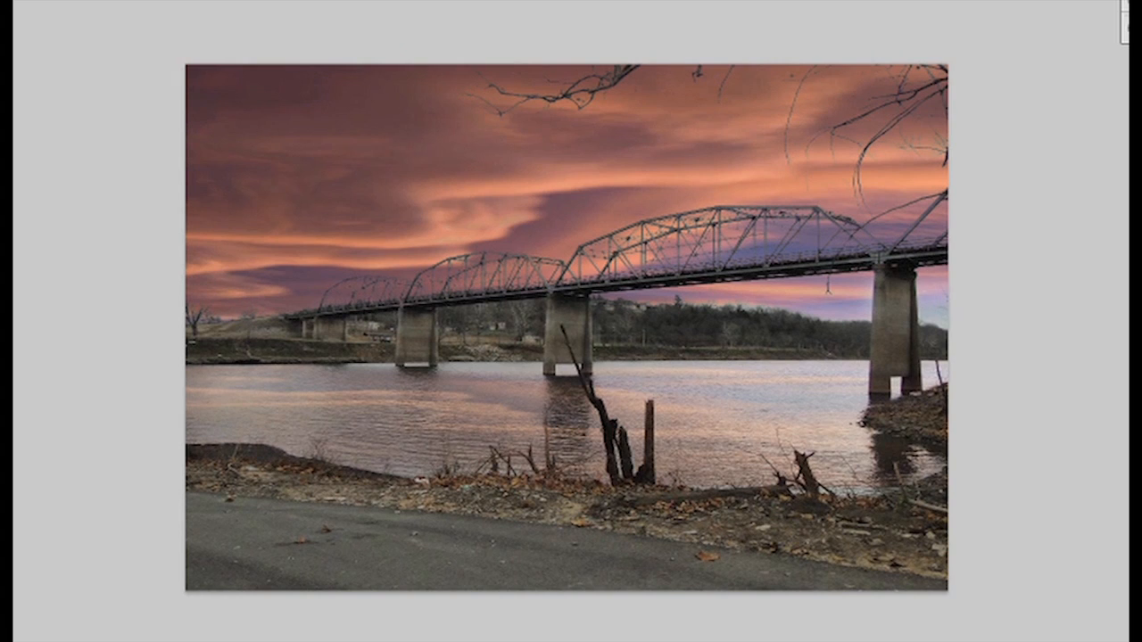
Step: Convert the Background into a regular layer named "Layer 0" and merge all three layers into one
{"action": "double_click", "coordinate": [1135, 535]}
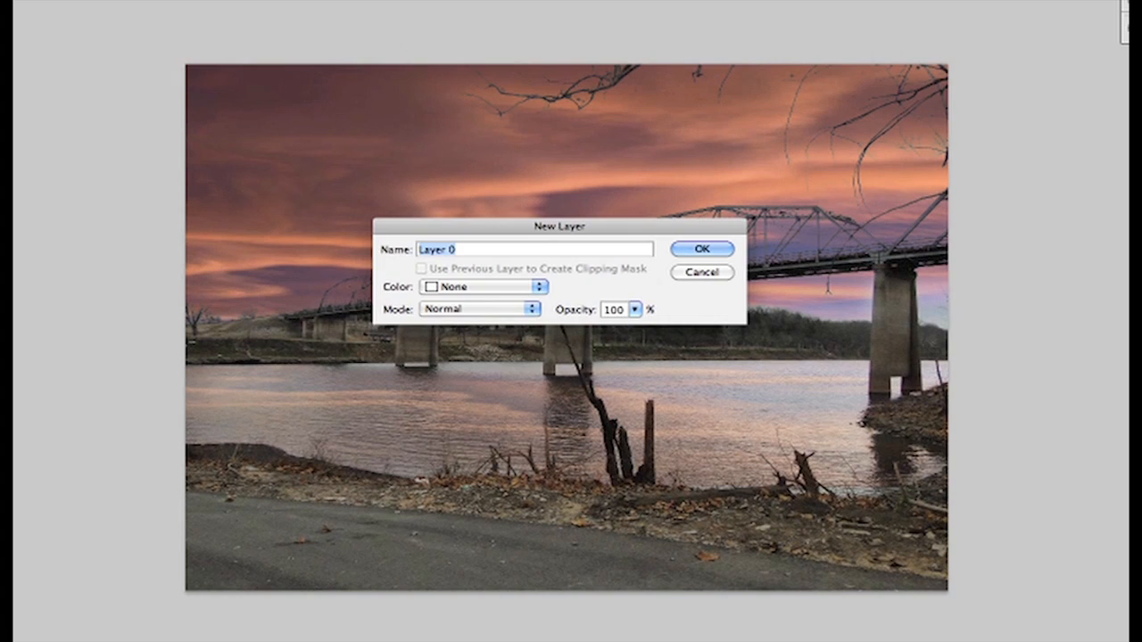
{"action": "left_click", "coordinate": [697, 250]}
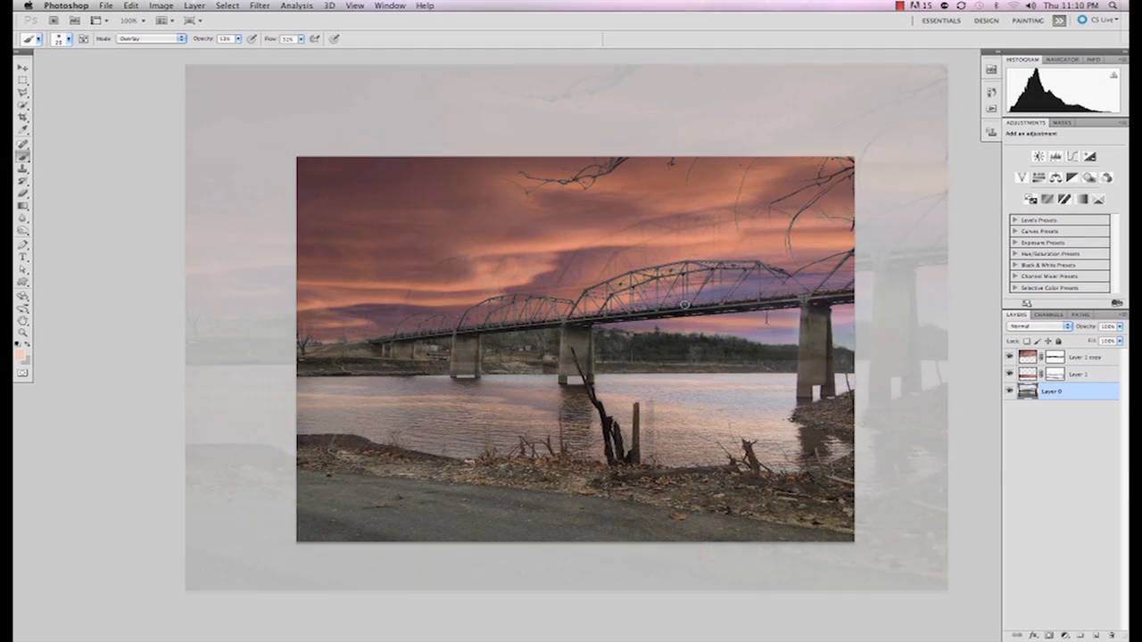
{"action": "left_click", "coordinate": [1087, 357], "text": "shift"}
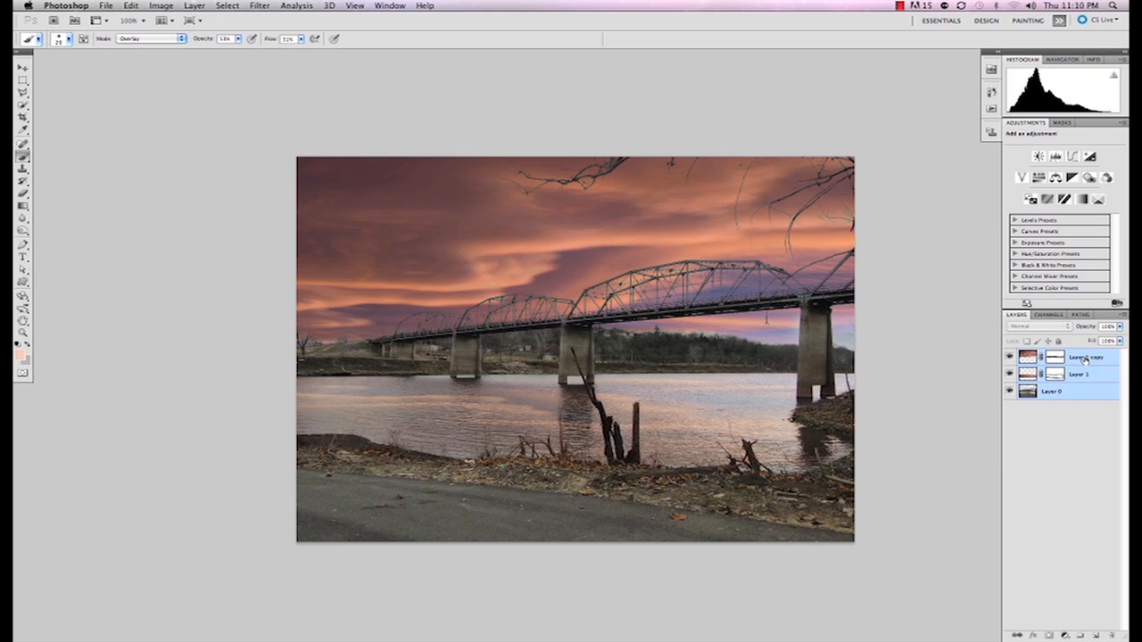
{"action": "key", "text": "super+e"}
Step: Convert the merged layer into a Smart Object and open it in the Topaz Adjust 5 filter
{"action": "right_click", "coordinate": [1083, 358]}
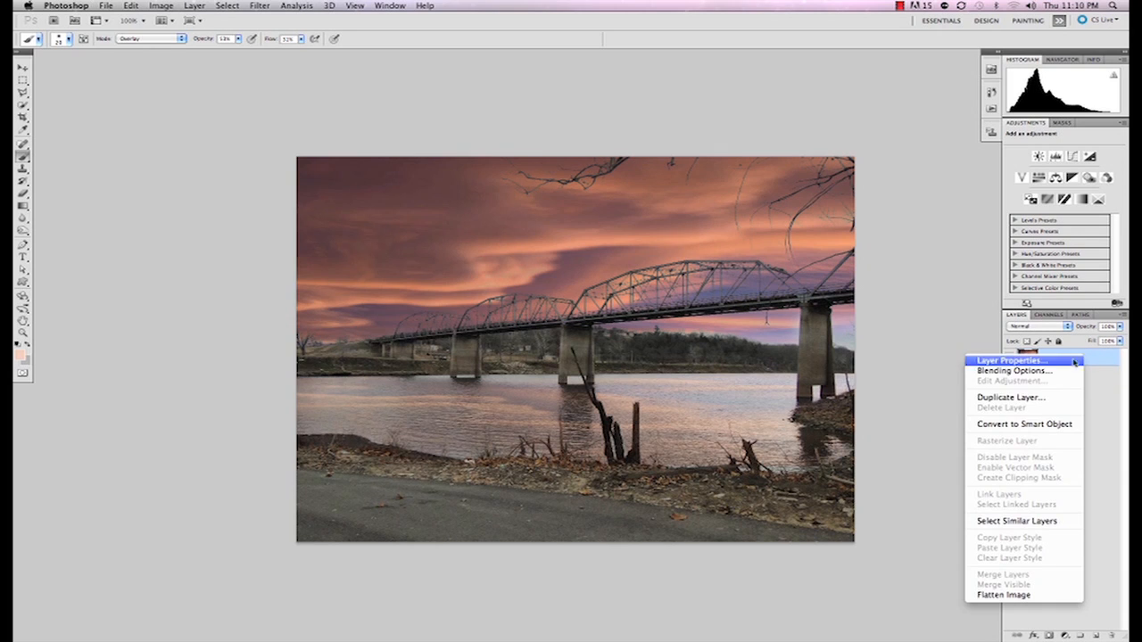
{"action": "left_click", "coordinate": [1018, 425]}
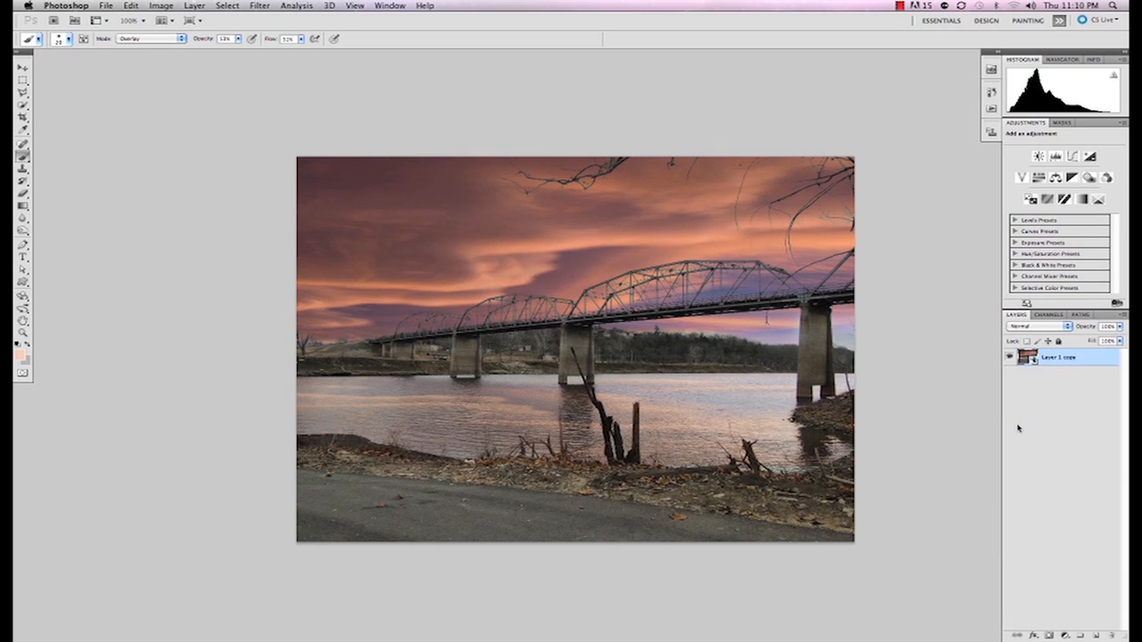
{"action": "left_click", "coordinate": [229, 6]}
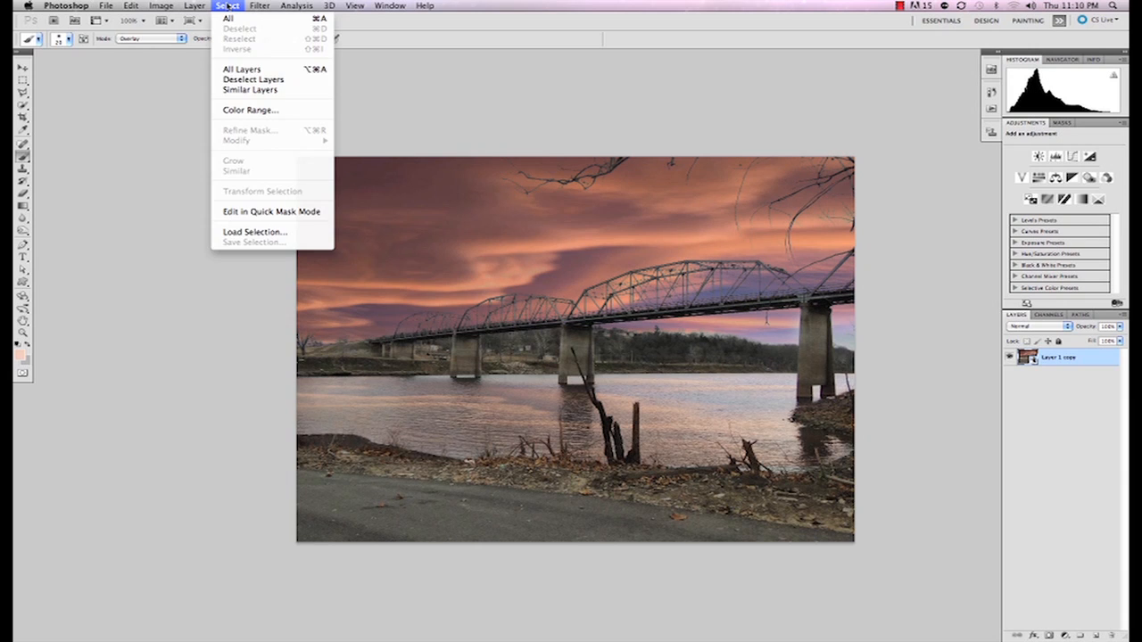
{"action": "mouse_move", "coordinate": [256, 6]}
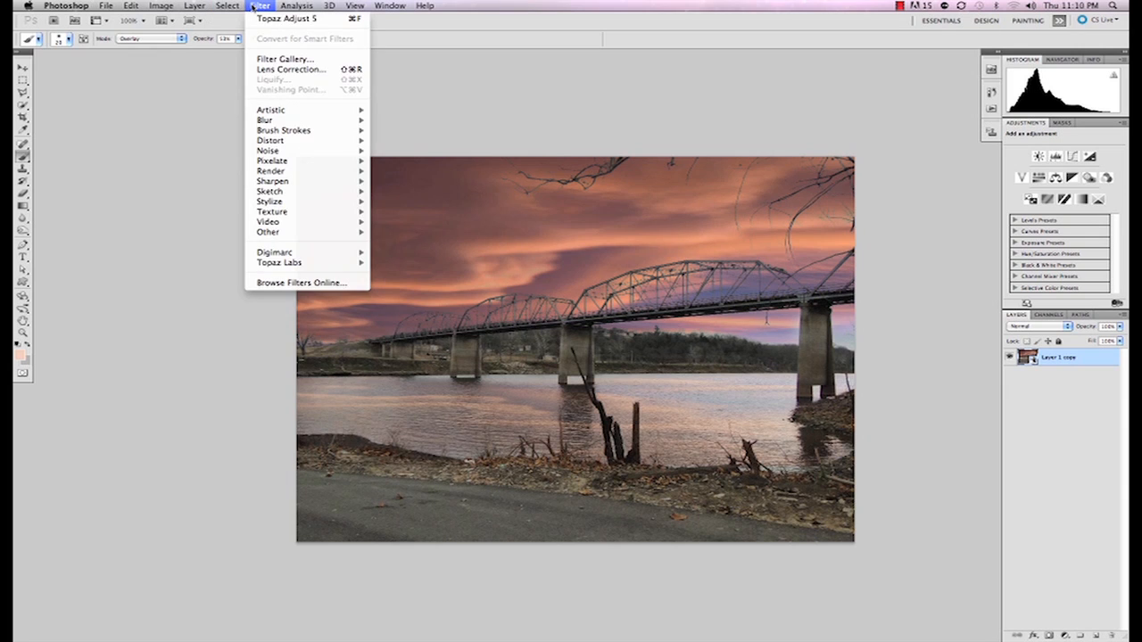
{"action": "mouse_move", "coordinate": [265, 254]}
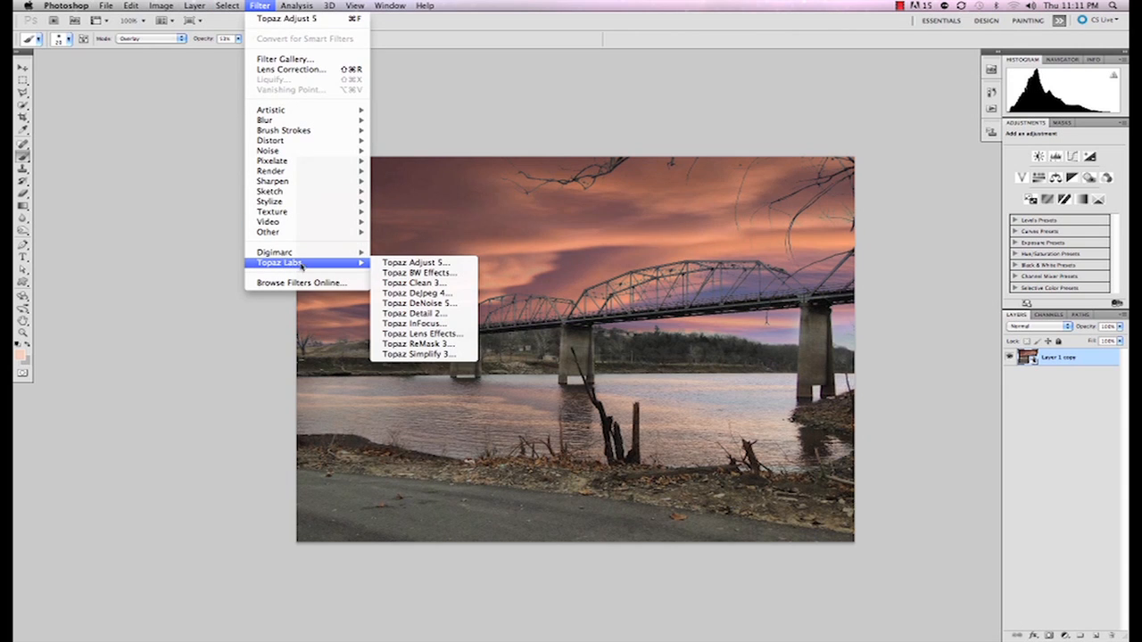
{"action": "left_click", "coordinate": [412, 263]}
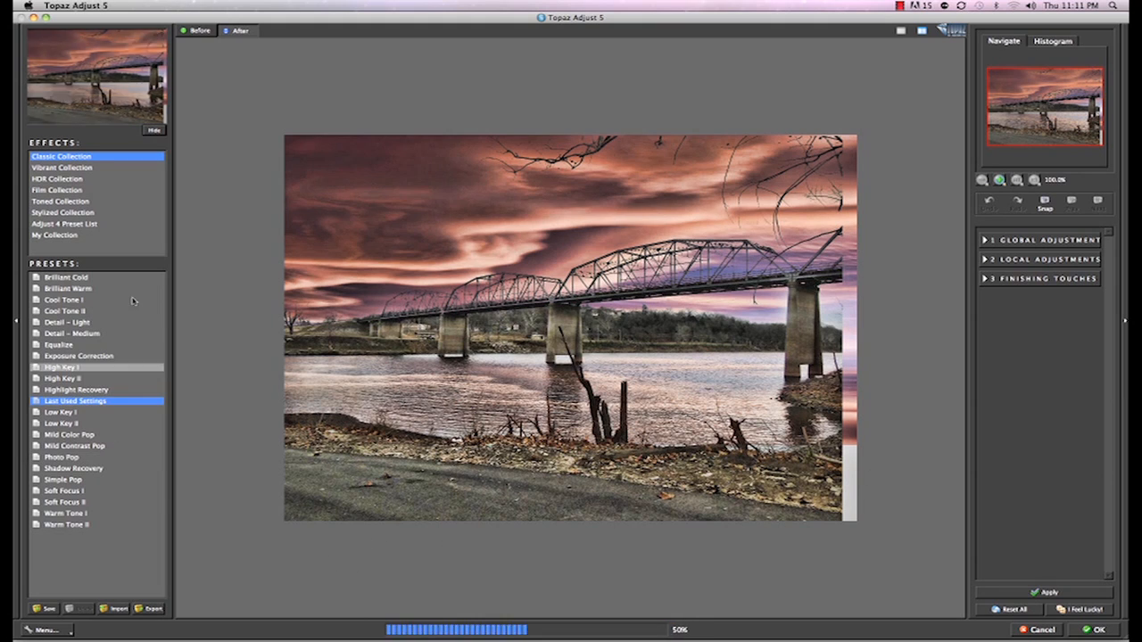
Step: Try the Brilliant Cold preset with adaptive exposure 0.55, 32 regions and brightness -0.60, and reset all adjustments
{"action": "left_click", "coordinate": [59, 281]}
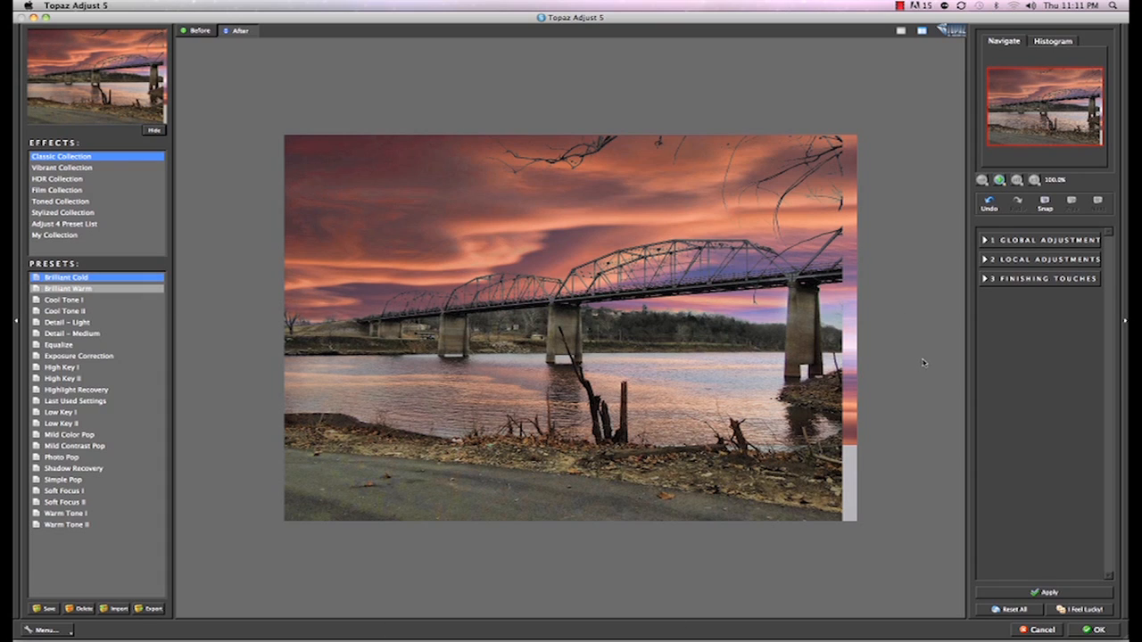
{"action": "left_click", "coordinate": [986, 242]}
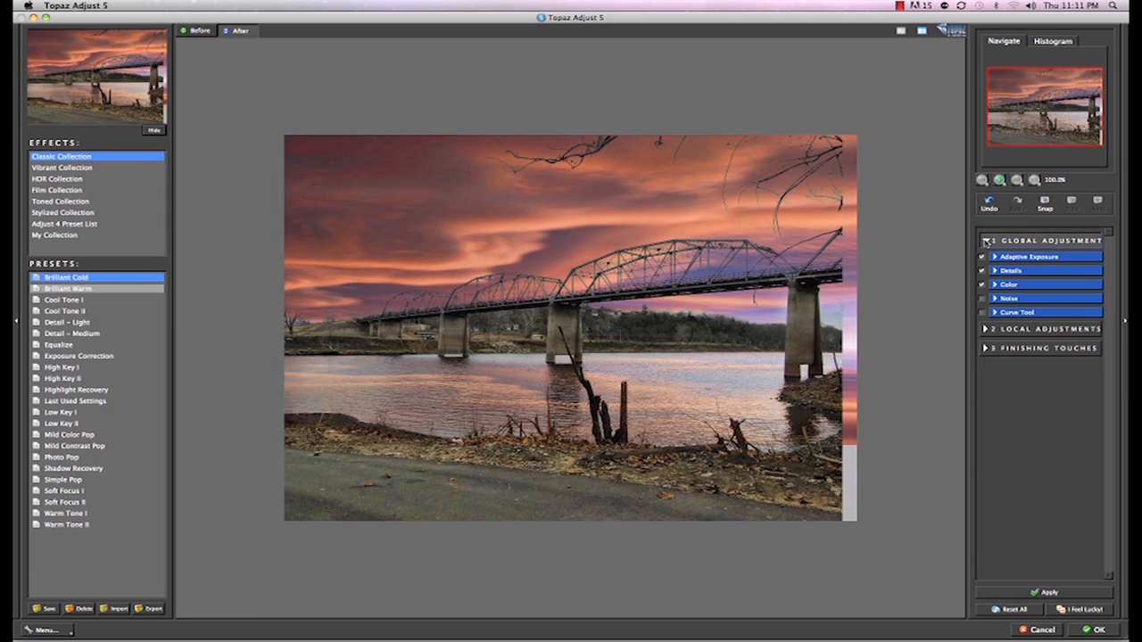
{"action": "left_click", "coordinate": [996, 257]}
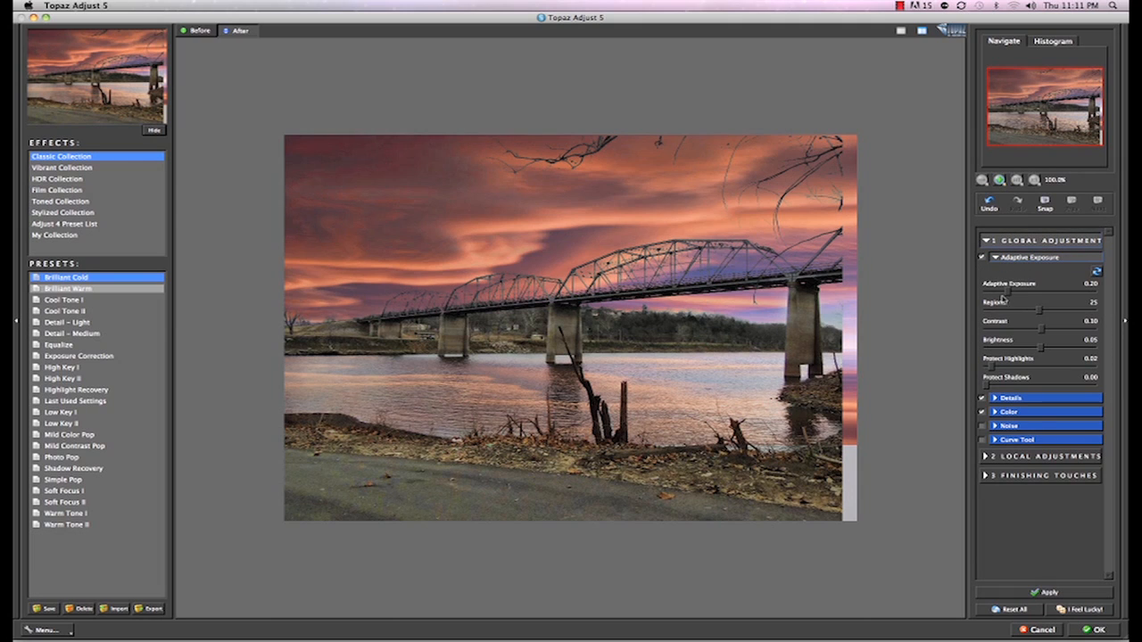
{"action": "left_click_drag", "start_coordinate": [1009, 300], "coordinate": [1046, 301]}
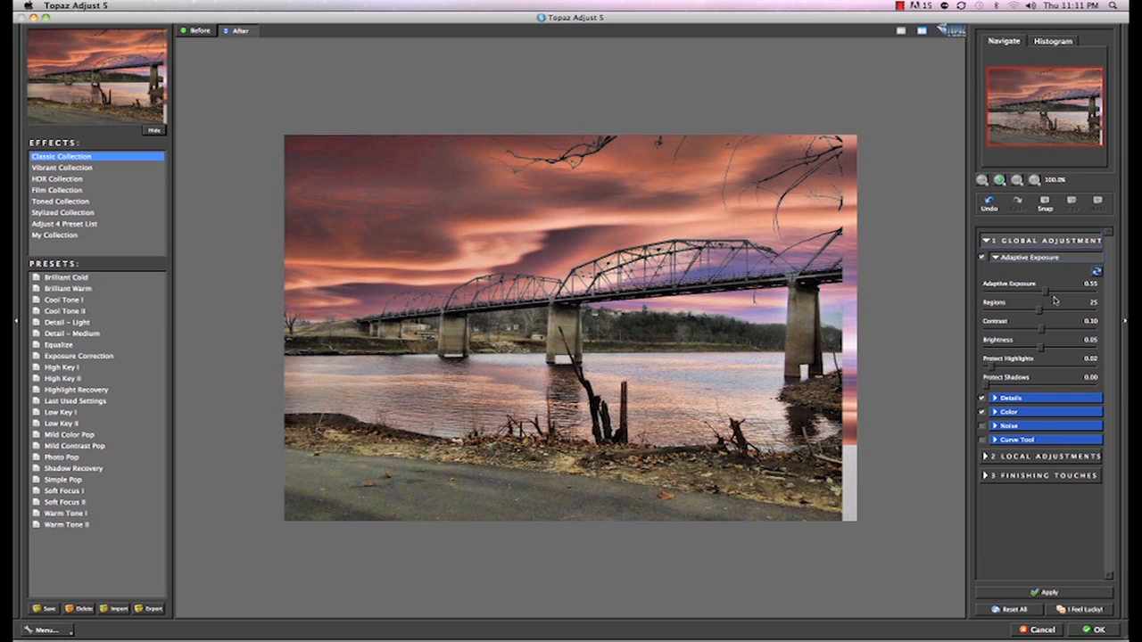
{"action": "left_click_drag", "start_coordinate": [1043, 309], "coordinate": [1057, 312]}
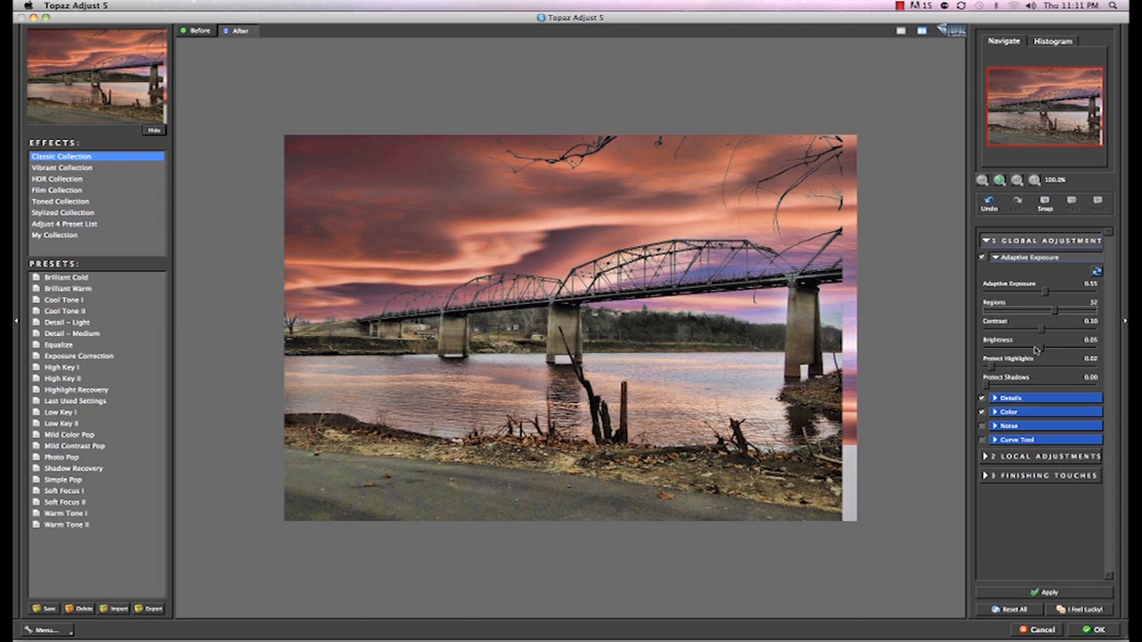
{"action": "left_click_drag", "start_coordinate": [1039, 352], "coordinate": [1032, 351]}
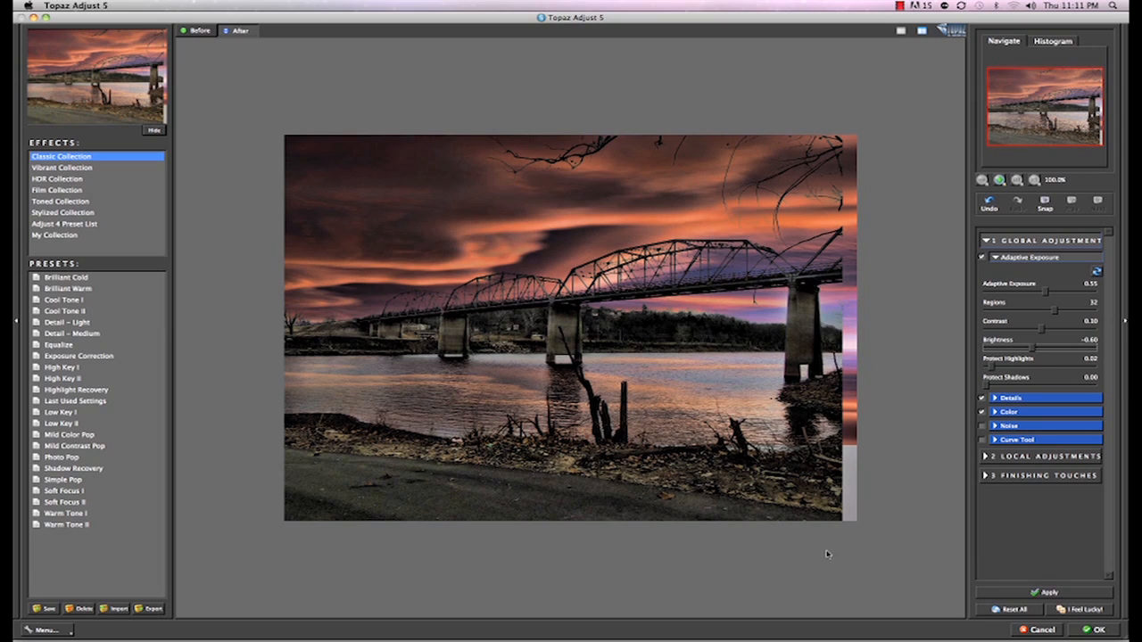
{"action": "left_click", "coordinate": [995, 611]}
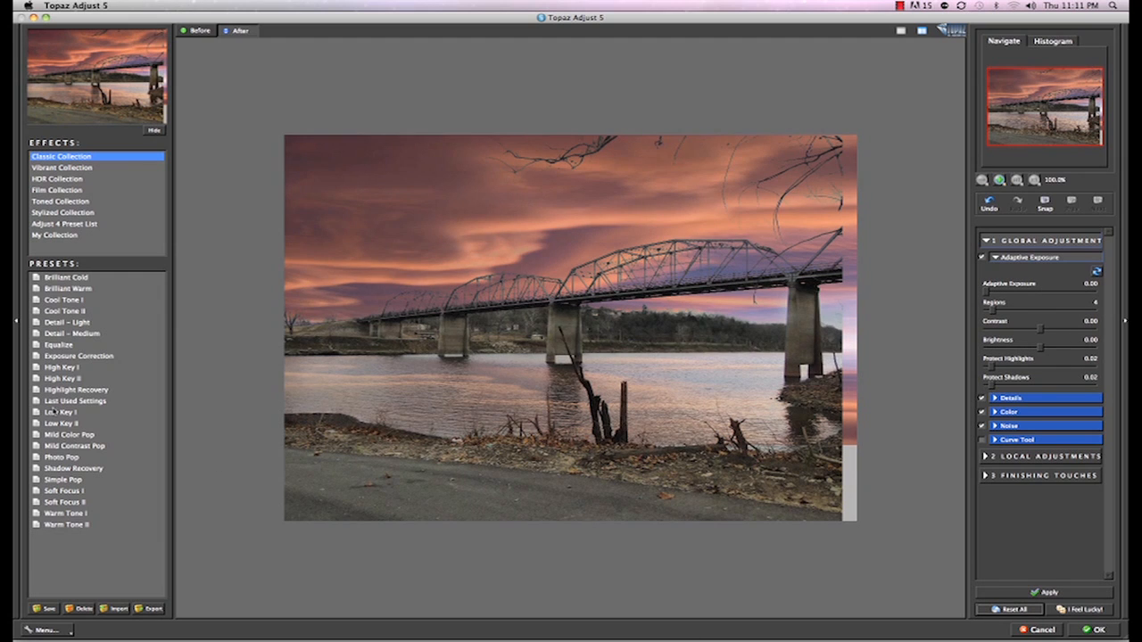
Step: Apply the Photo Pop preset with adaptive exposure 0.82, 34 regions and contrast 1.33, and commit the filter to the photo
{"action": "left_click", "coordinate": [46, 457]}
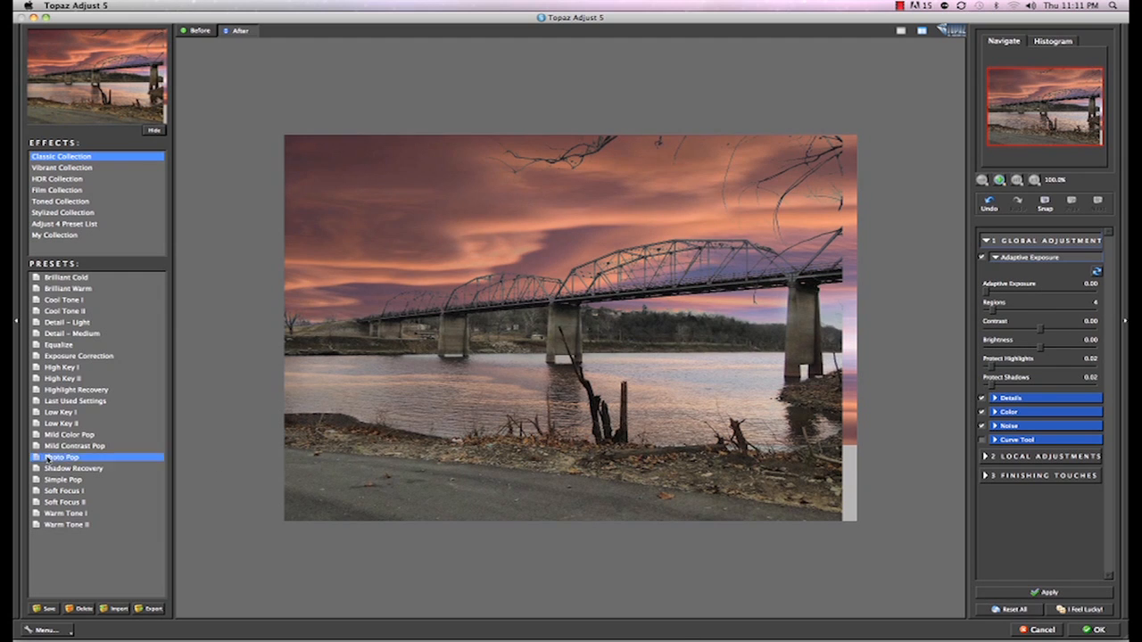
{"action": "left_click", "coordinate": [986, 241]}
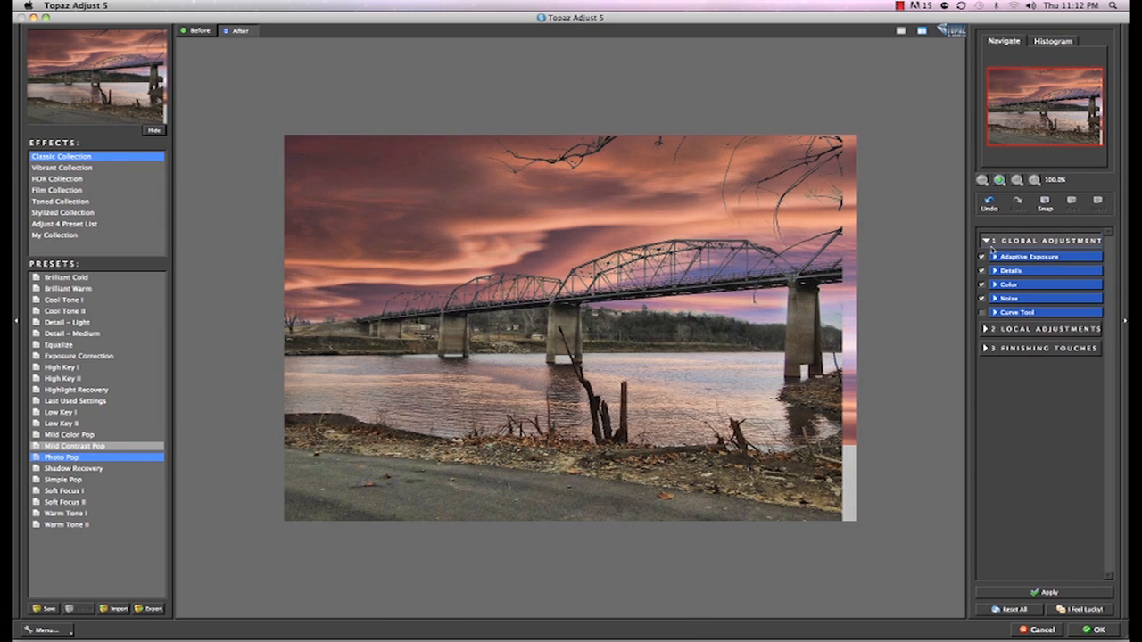
{"action": "left_click", "coordinate": [999, 257]}
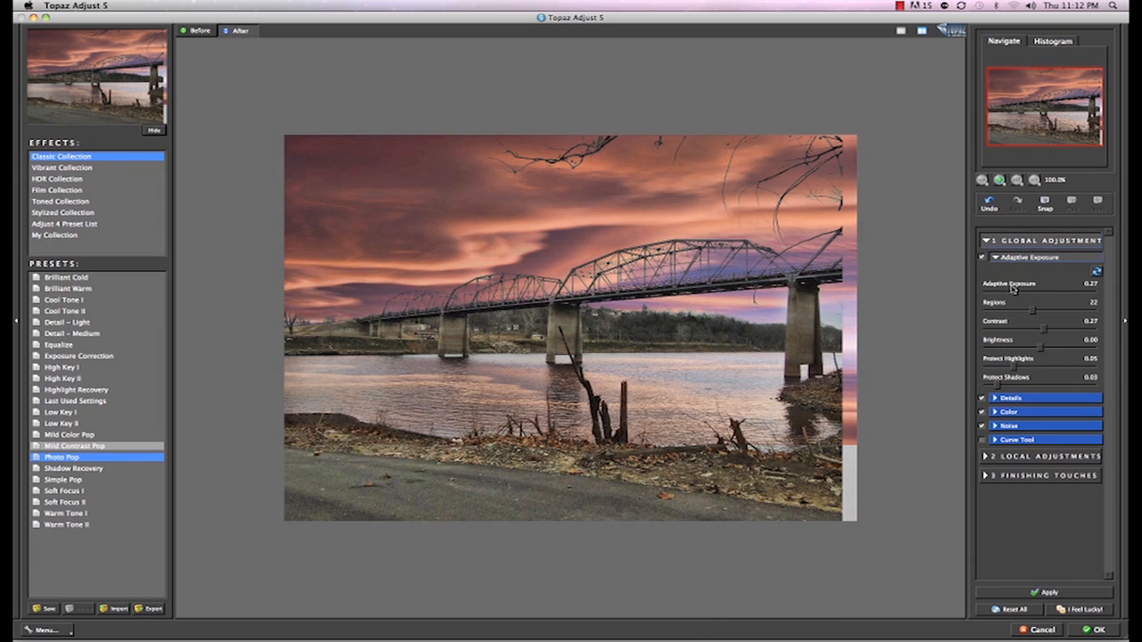
{"action": "left_click_drag", "start_coordinate": [1016, 295], "coordinate": [1050, 300]}
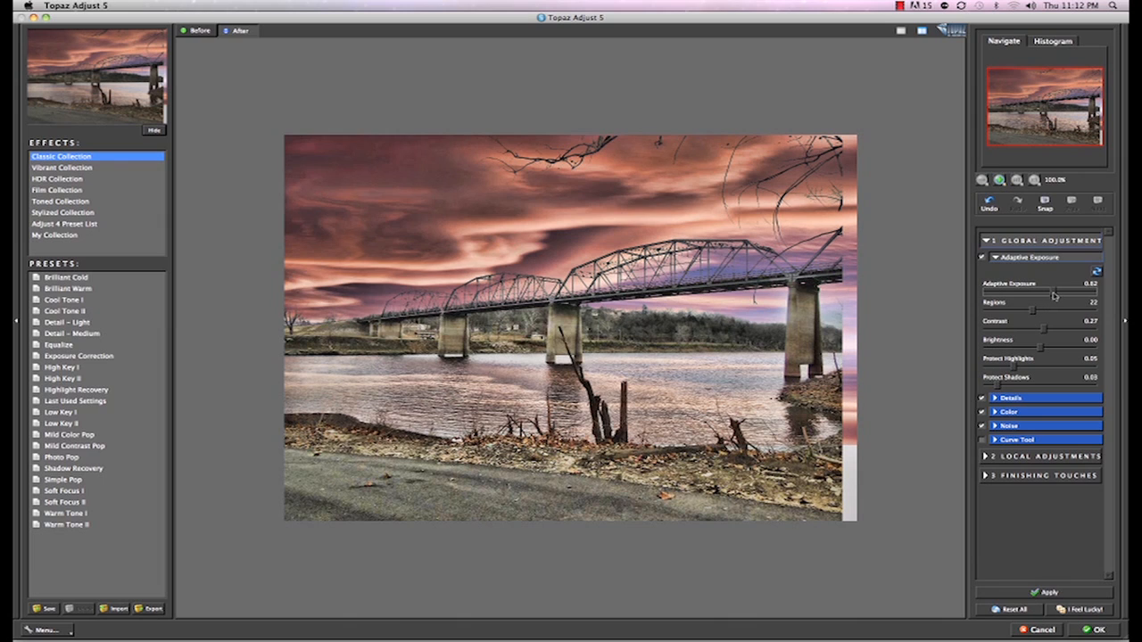
{"action": "left_click_drag", "start_coordinate": [1033, 314], "coordinate": [1053, 314]}
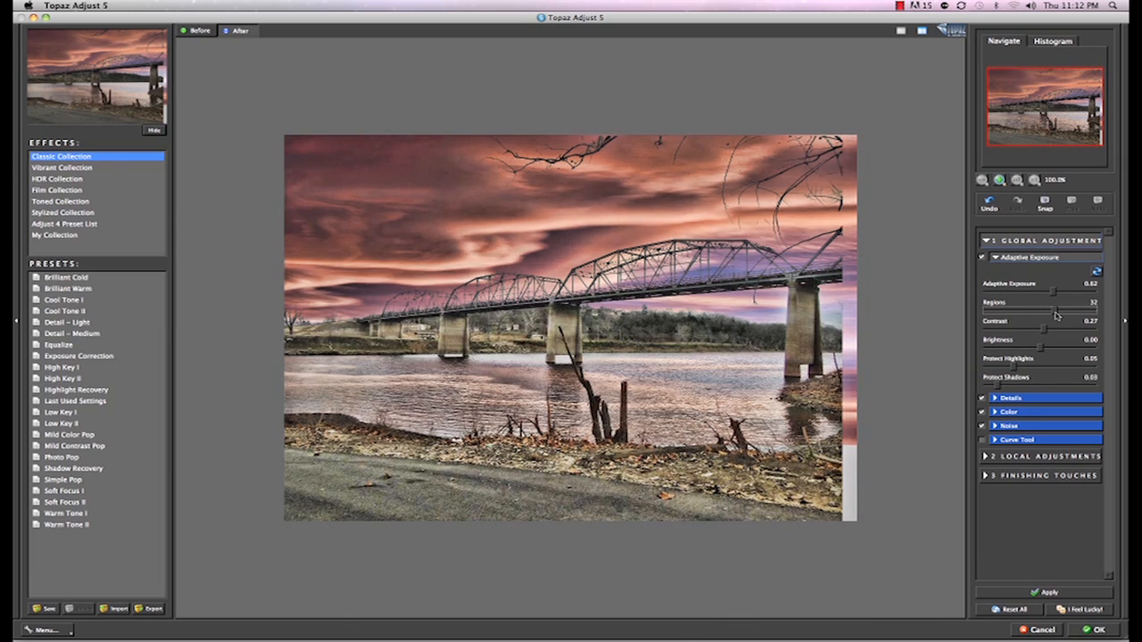
{"action": "left_click_drag", "start_coordinate": [1056, 315], "coordinate": [1058, 316]}
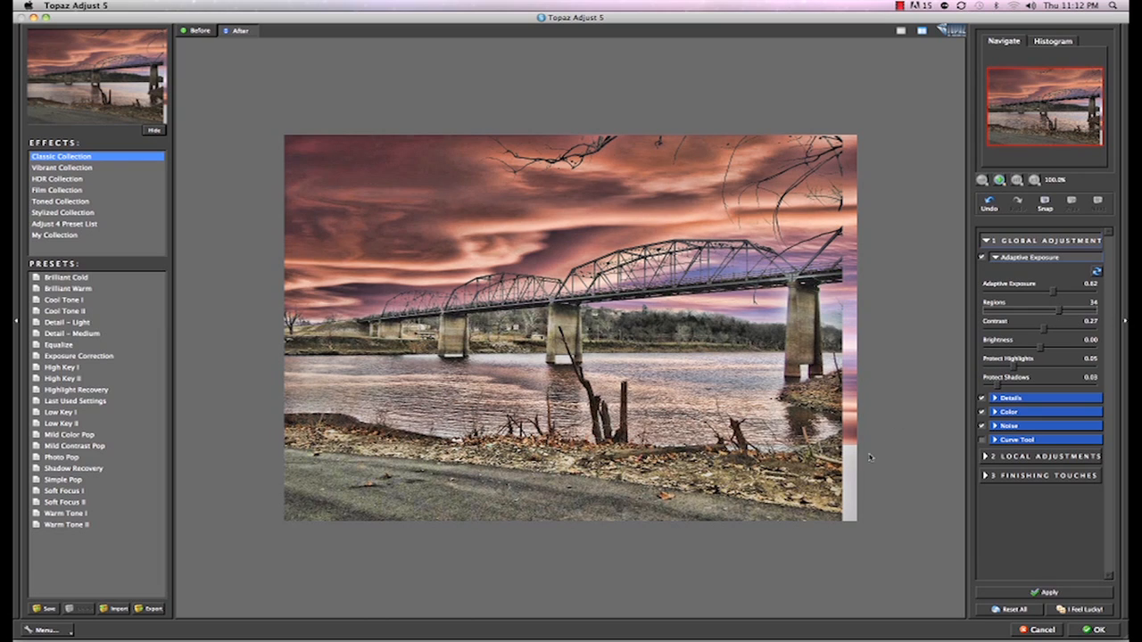
{"action": "left_click", "coordinate": [1042, 330]}
{"action": "left_click_drag", "start_coordinate": [1038, 331], "coordinate": [1052, 330]}
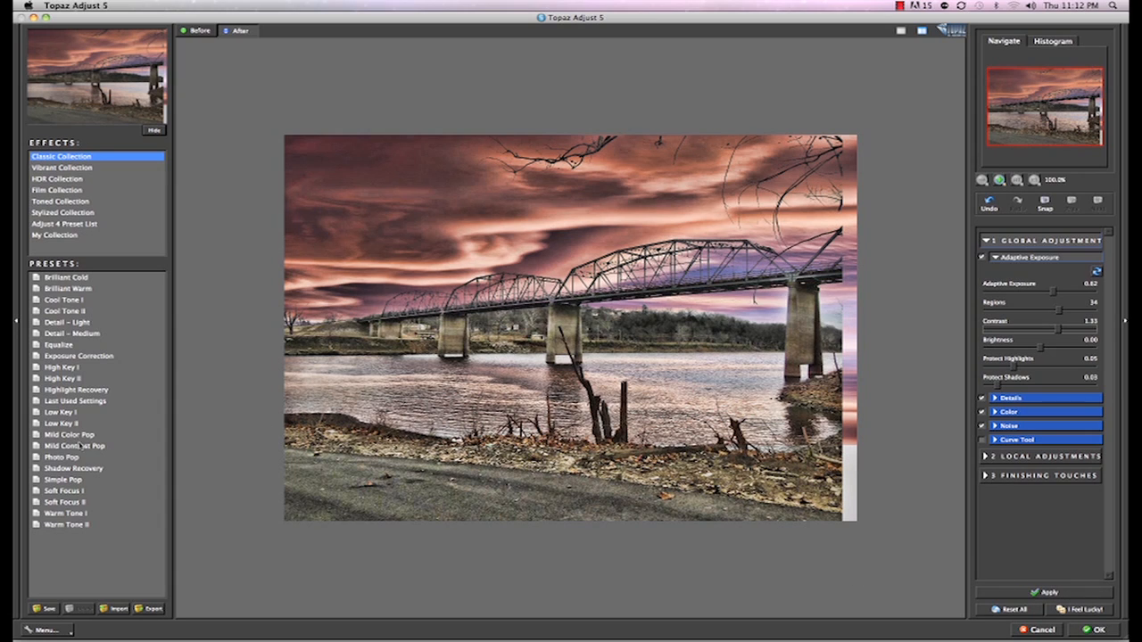
{"action": "left_click", "coordinate": [1044, 593]}
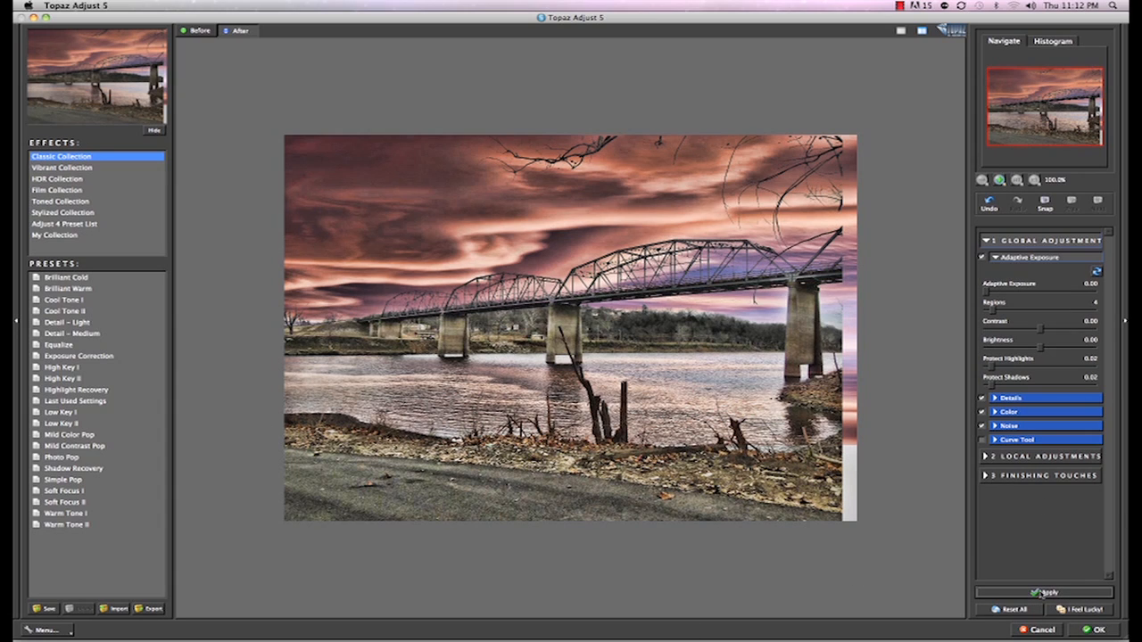
{"action": "left_click", "coordinate": [1097, 630]}
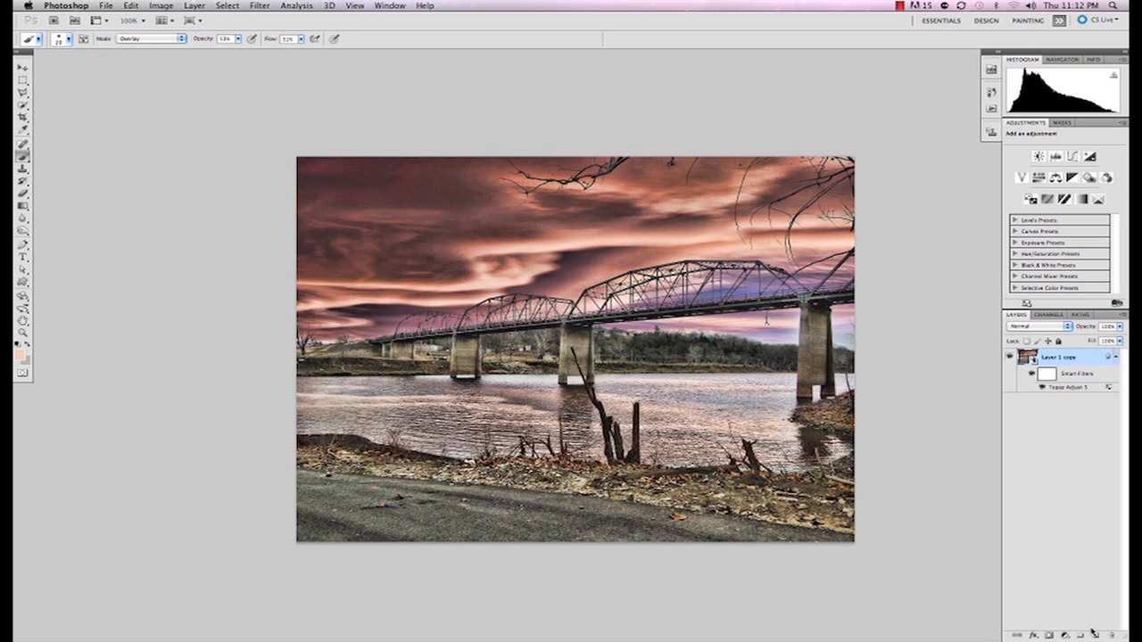
Step: Make a rectangular marquee selection inset from the photo's edges, leaving a border on all four sides
{"action": "left_click", "coordinate": [23, 82]}
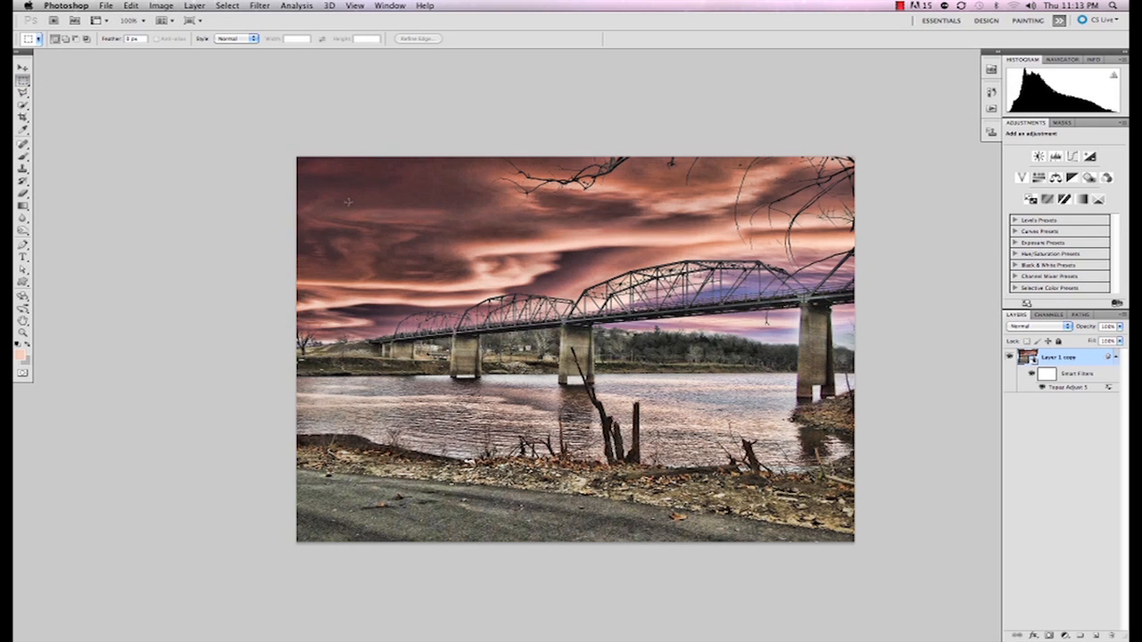
{"action": "left_click_drag", "start_coordinate": [767, 370], "coordinate": [790, 370]}
{"action": "left_click_drag", "start_coordinate": [797, 488], "coordinate": [797, 488]}
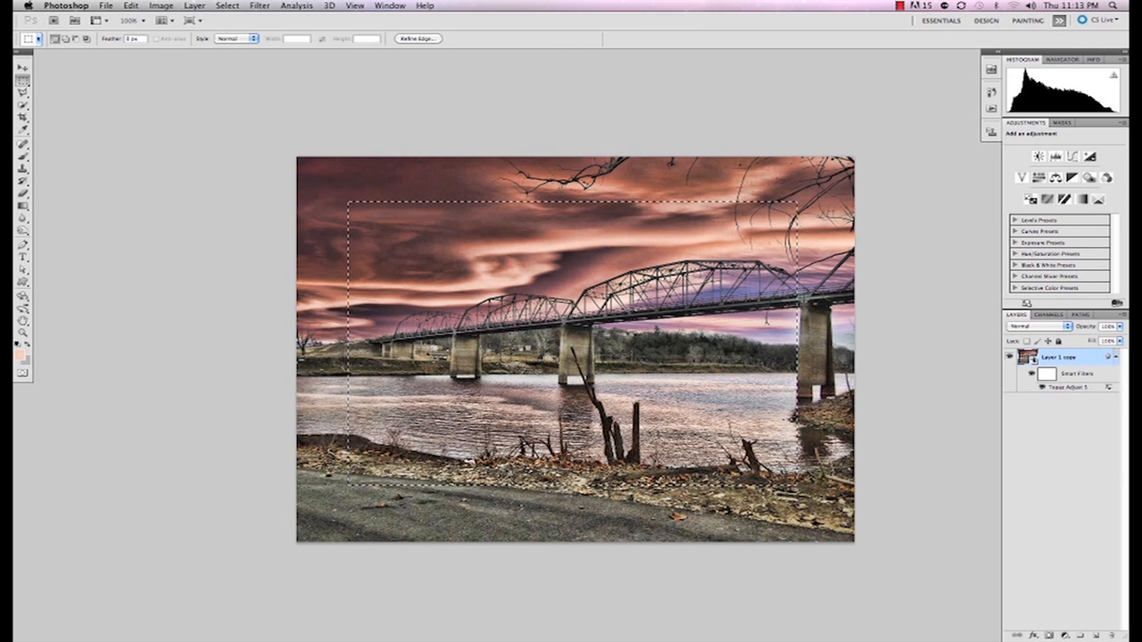
Step: Add irregular, jagged shapes around the rectangular selection's outline with the Polygonal Lasso tool
{"action": "key", "text": "l"}
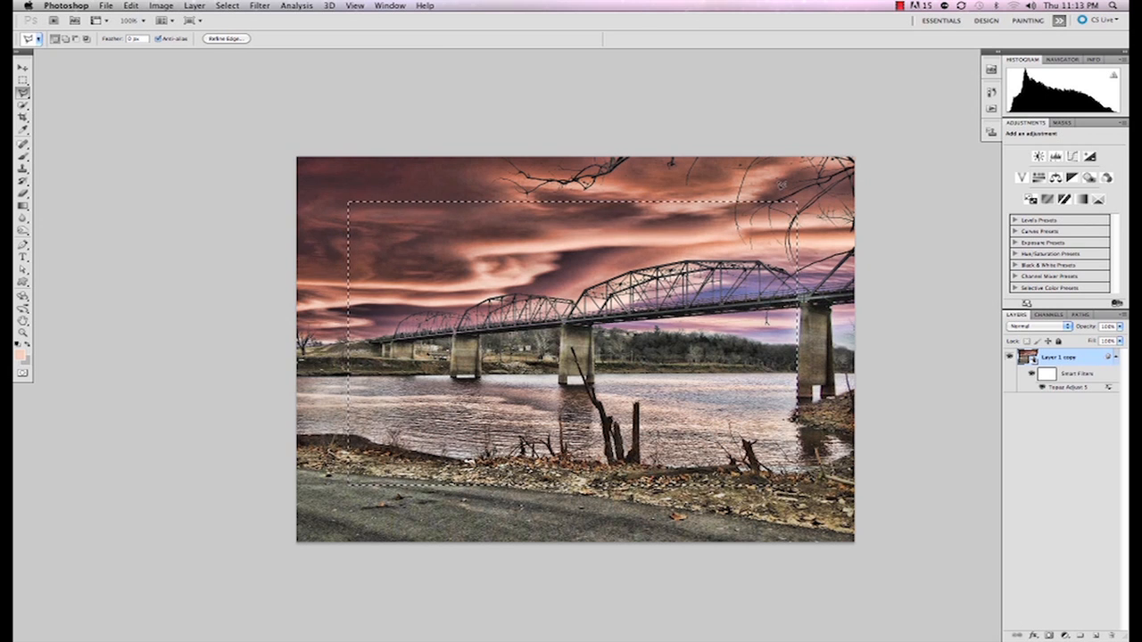
{"action": "left_click", "coordinate": [779, 198], "text": "shift"}
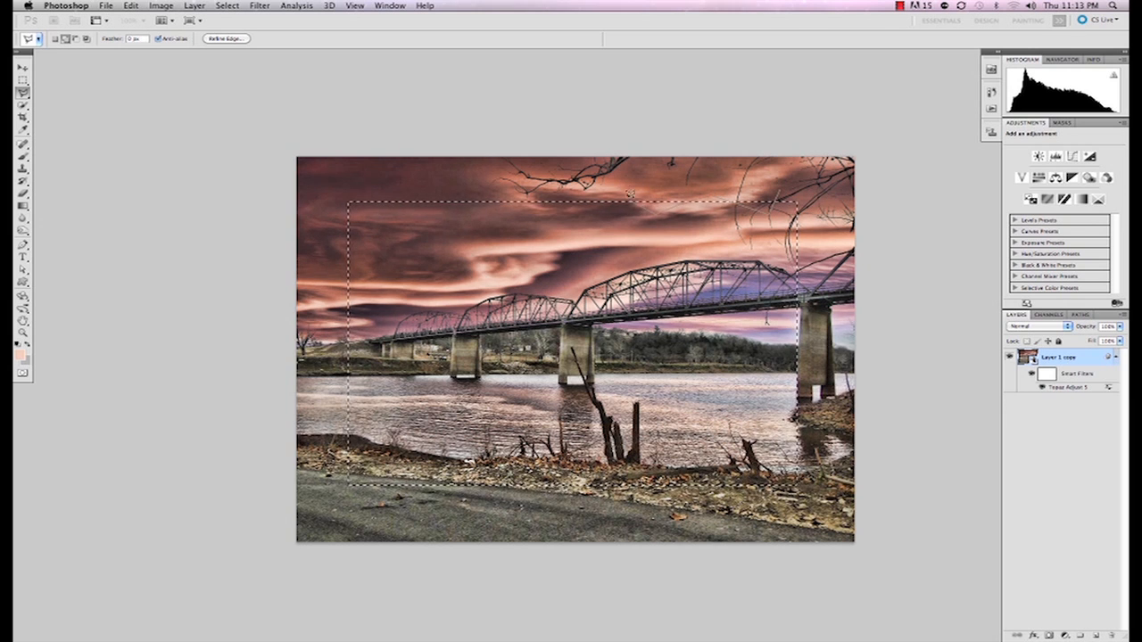
{"action": "left_click", "coordinate": [464, 214]}
{"action": "left_click", "coordinate": [426, 177]}
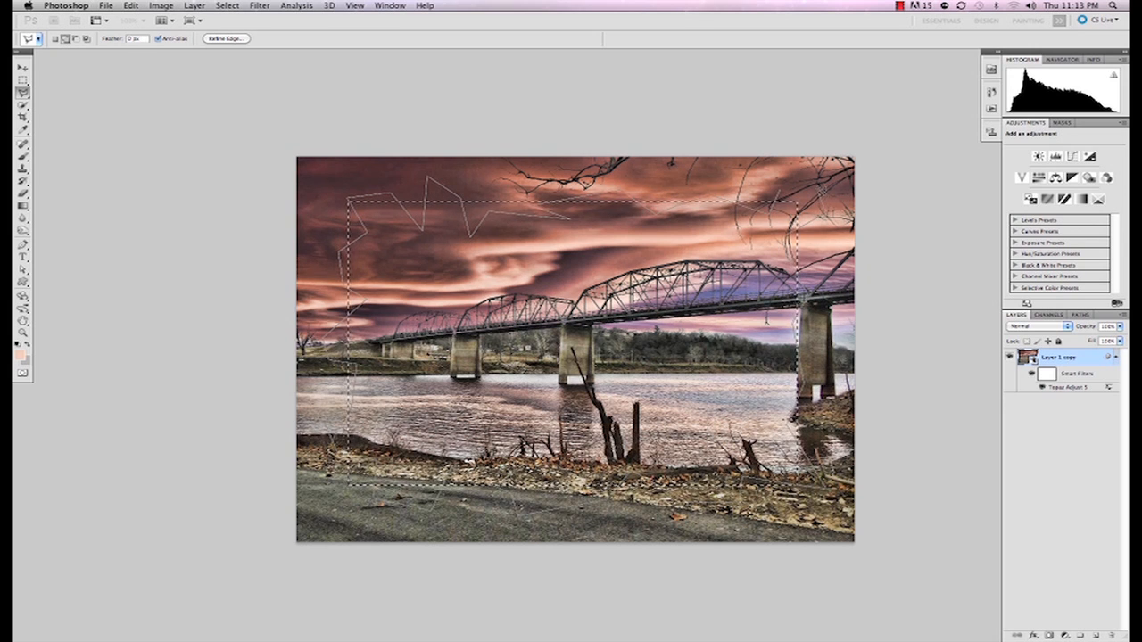
{"action": "left_click", "coordinate": [548, 204]}
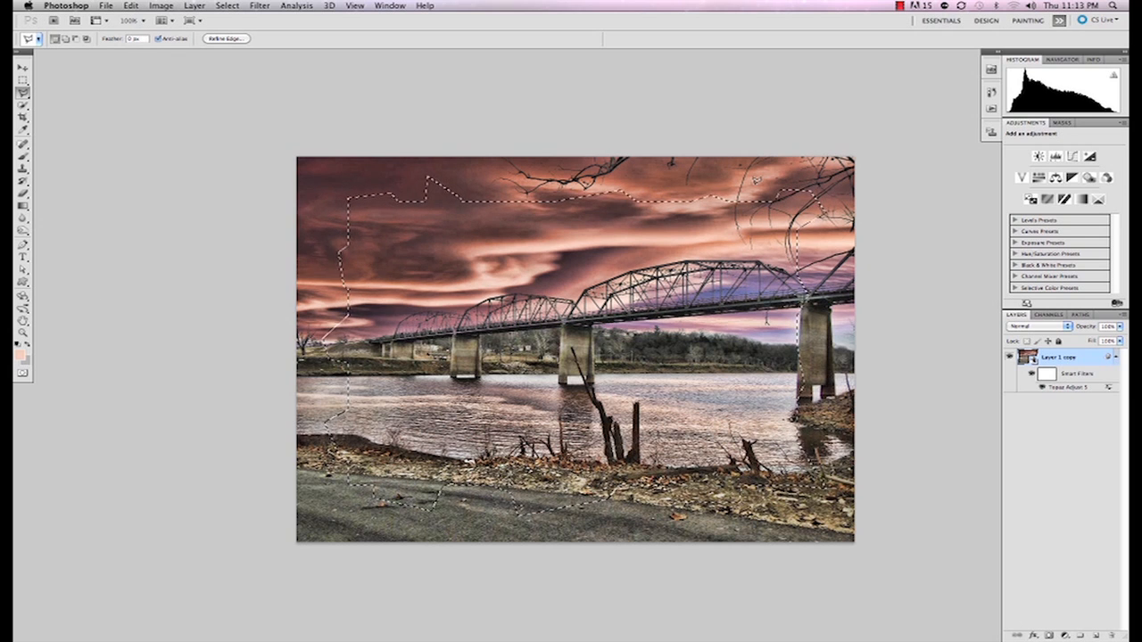
Step: Open Refine Edge for the jagged selection, enable Smart Radius and set the radius to 27.5 px
{"action": "left_click", "coordinate": [226, 38]}
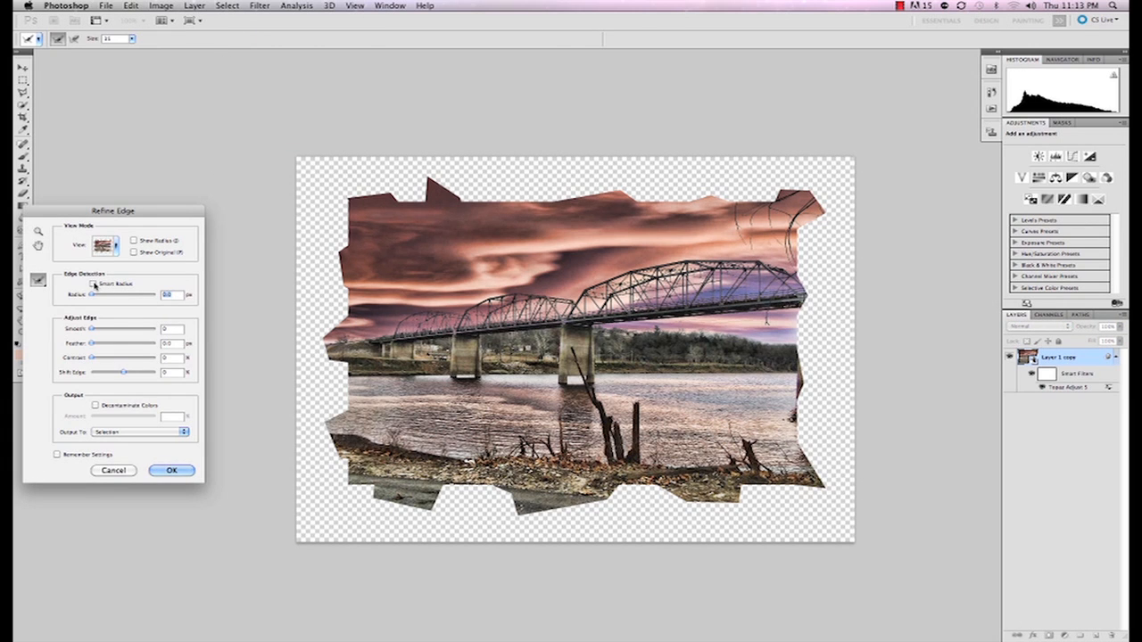
{"action": "left_click", "coordinate": [94, 284]}
{"action": "left_click_drag", "start_coordinate": [93, 295], "coordinate": [137, 298]}
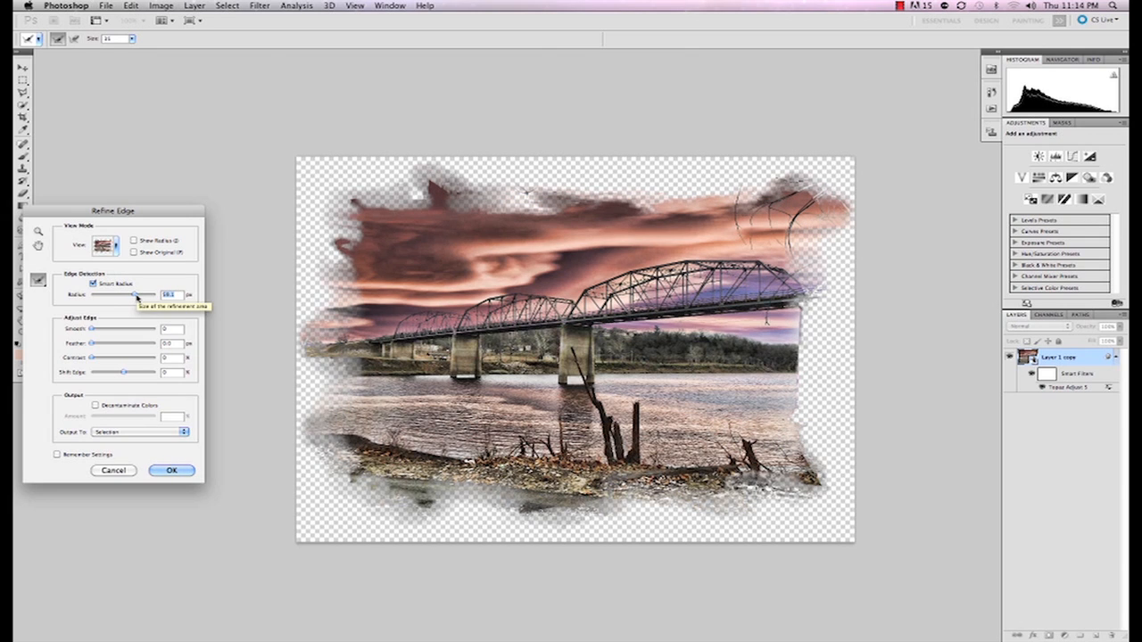
{"action": "left_click_drag", "start_coordinate": [137, 298], "coordinate": [140, 298]}
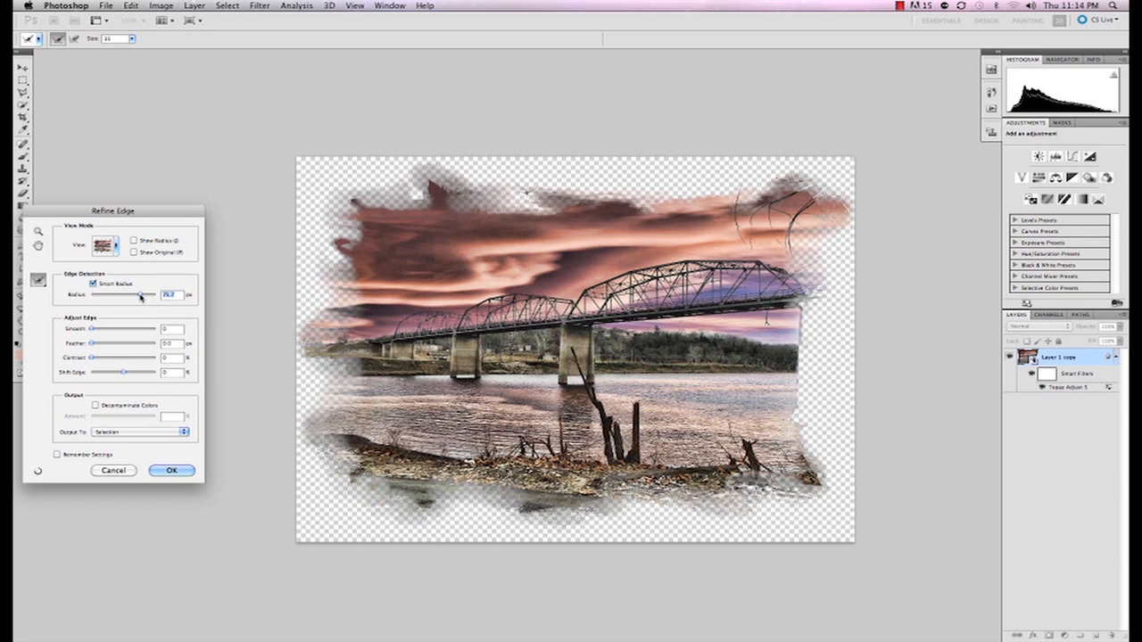
{"action": "mouse_move", "coordinate": [141, 298]}
{"action": "left_mouse_down"}
{"action": "mouse_move", "coordinate": [129, 297]}
{"action": "mouse_move", "coordinate": [143, 299]}
{"action": "left_mouse_up"}
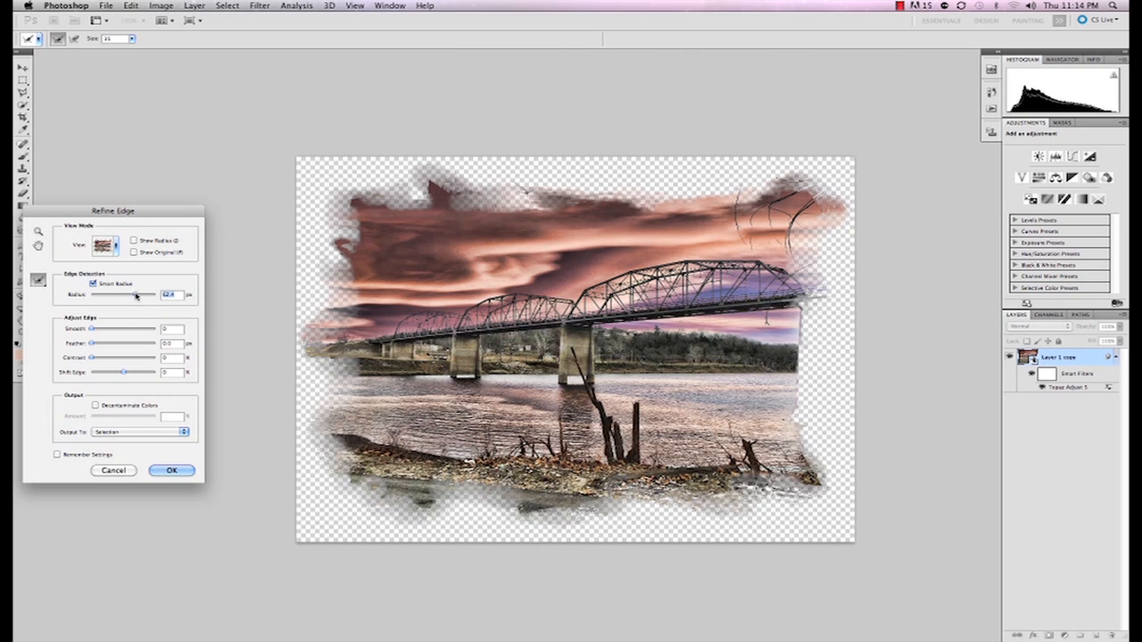
{"action": "left_click_drag", "start_coordinate": [132, 297], "coordinate": [145, 297]}
{"action": "left_click_drag", "start_coordinate": [143, 296], "coordinate": [122, 298]}
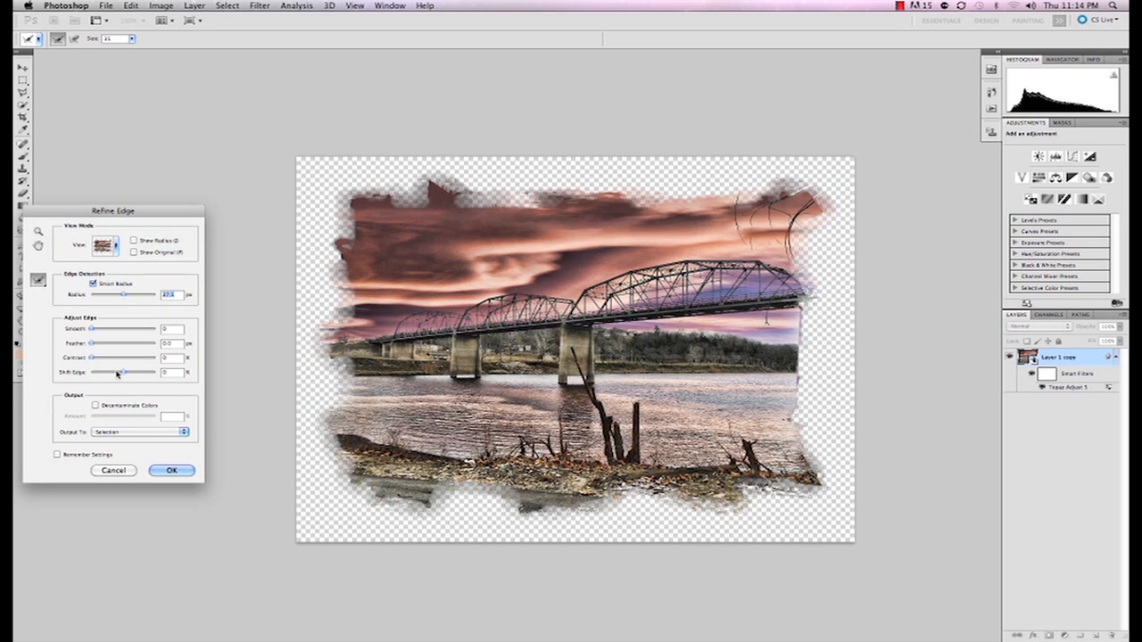
Step: Set the edge contrast to 100%, enable Decontaminate Colors and output the refined selection as a new masked layer
{"action": "left_click", "coordinate": [92, 359]}
{"action": "left_click_drag", "start_coordinate": [92, 359], "coordinate": [165, 372]}
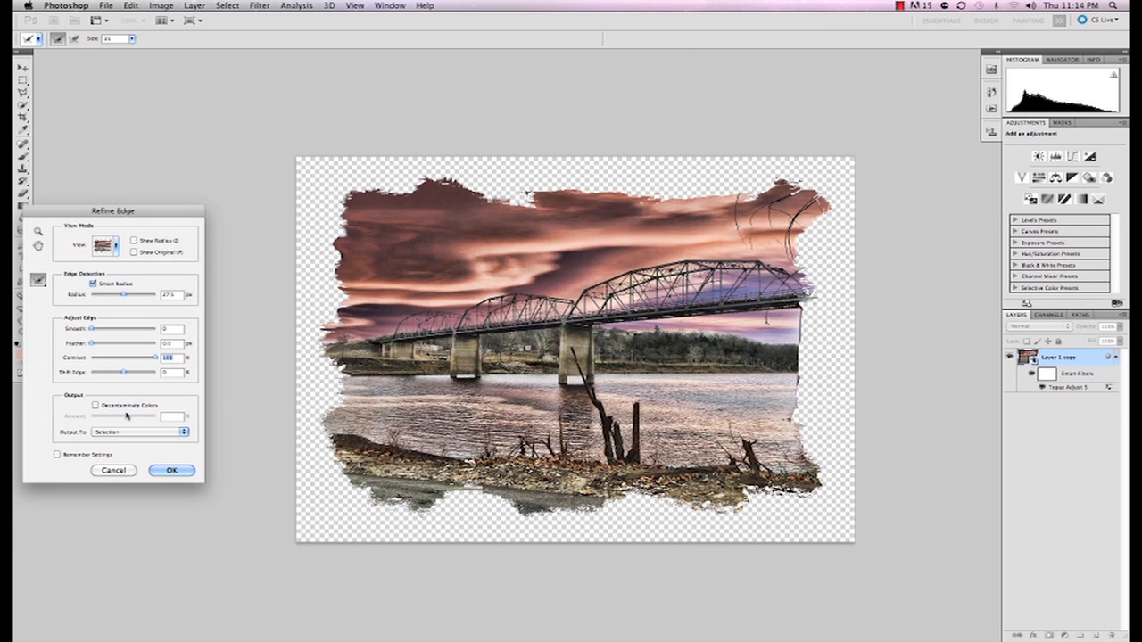
{"action": "left_click", "coordinate": [96, 406]}
{"action": "left_click", "coordinate": [153, 470]}
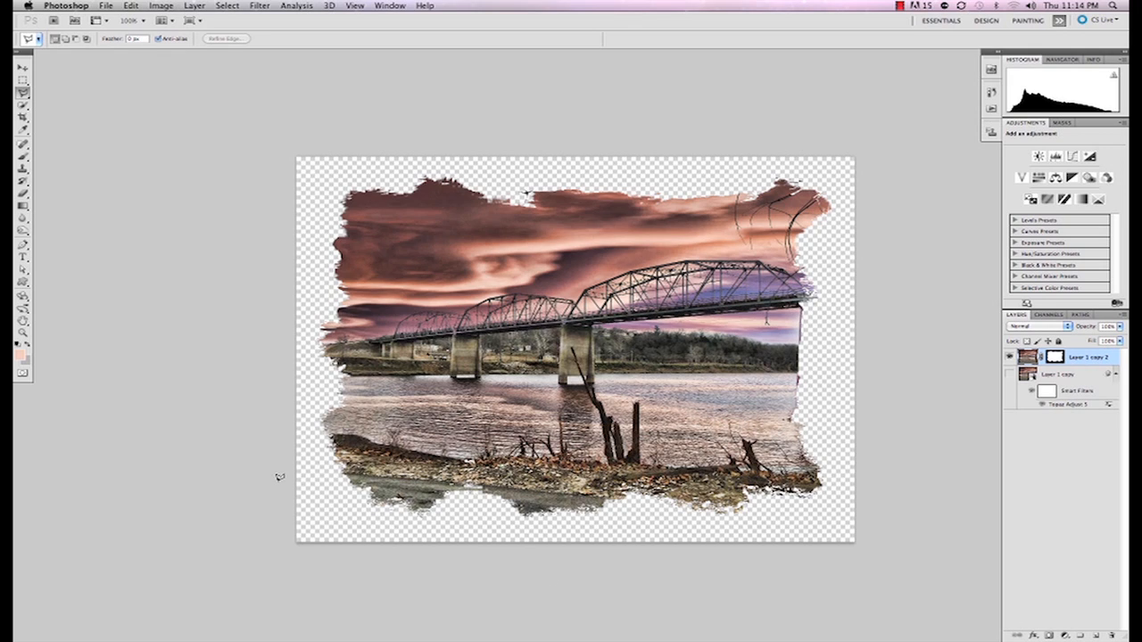
Step: Duplicate the masked photo layer with the ragged edge and hide the duplicate
{"action": "key", "text": "super+j"}
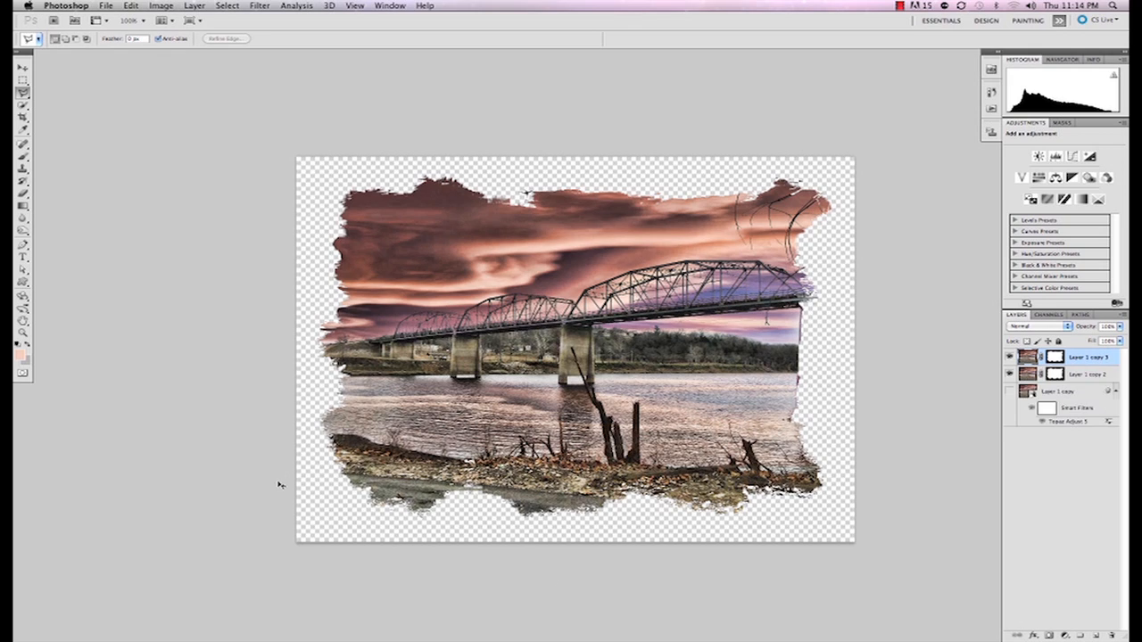
{"action": "left_click", "coordinate": [1010, 357]}
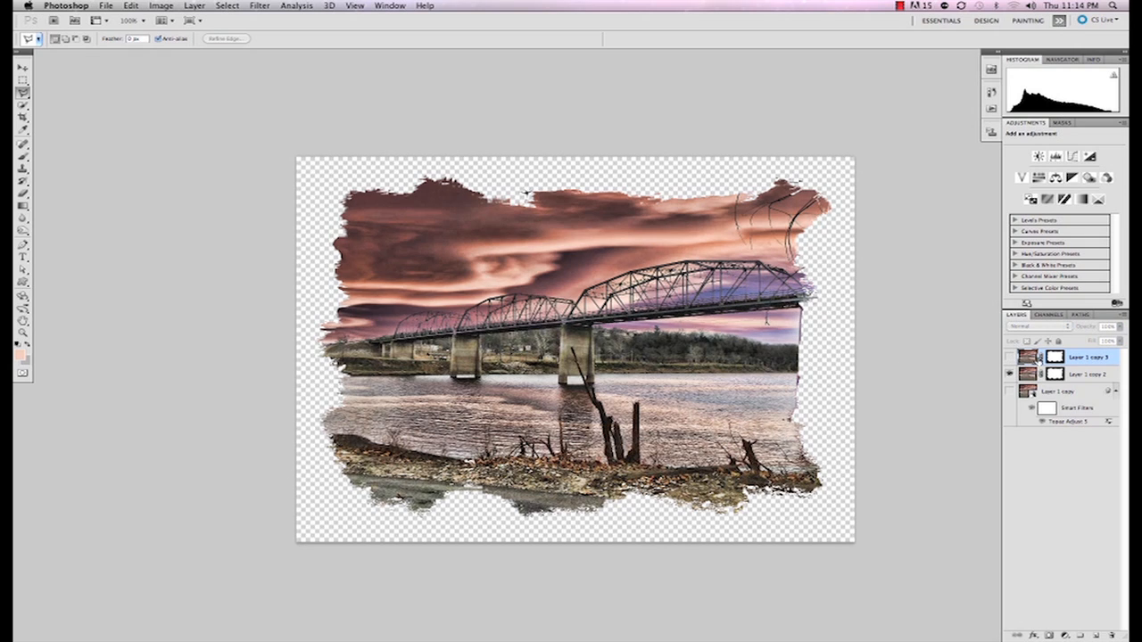
Step: Add a Levels adjustment clipped to the lower masked layer and set its white output level to 0 to turn that layer black
{"action": "left_click", "coordinate": [1029, 375]}
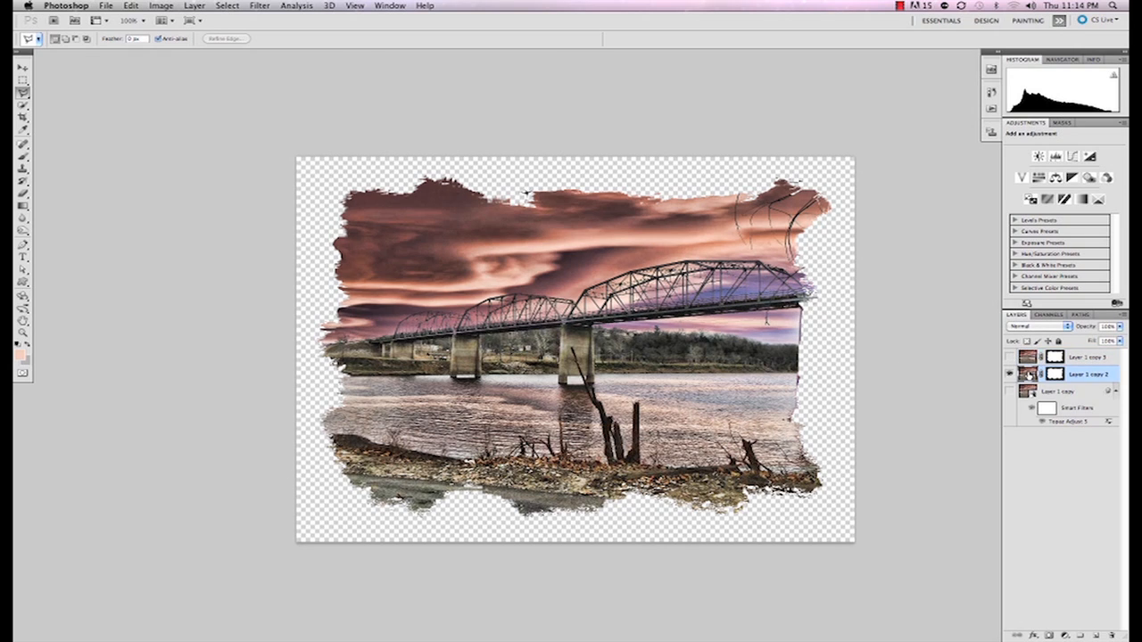
{"action": "left_click", "coordinate": [1065, 637]}
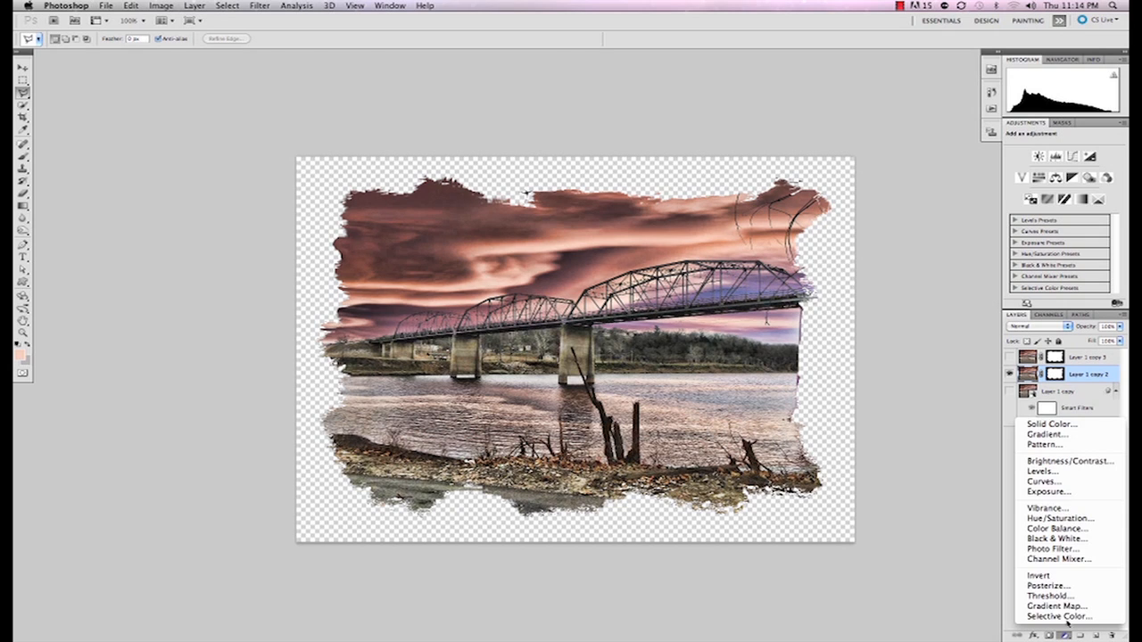
{"action": "left_click", "coordinate": [1065, 472]}
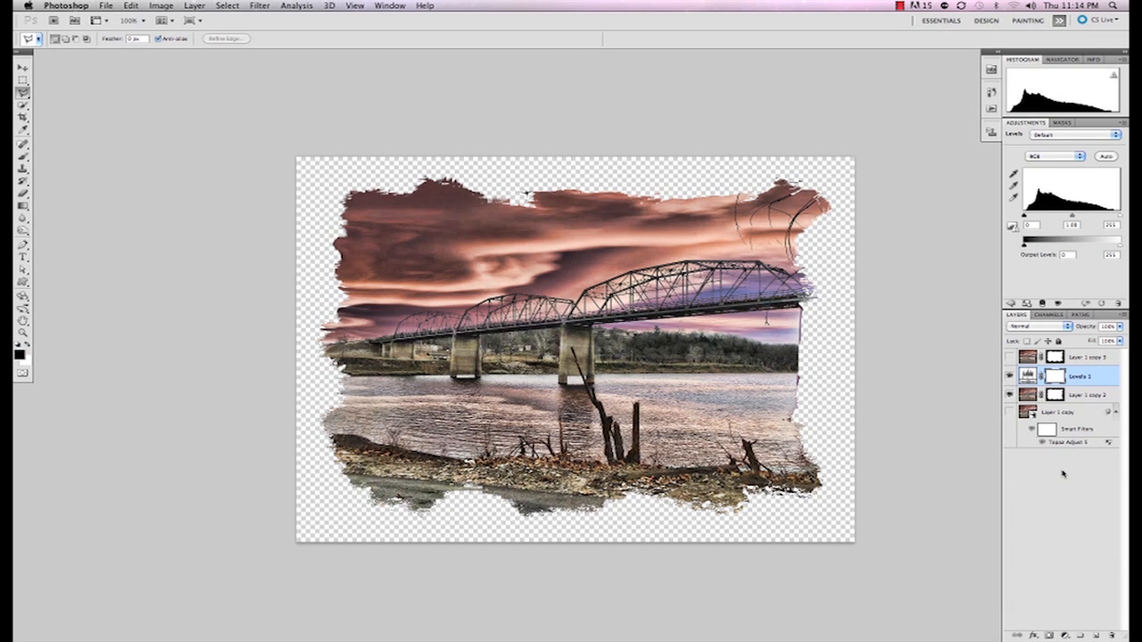
{"action": "left_click", "coordinate": [1090, 387], "text": "alt"}
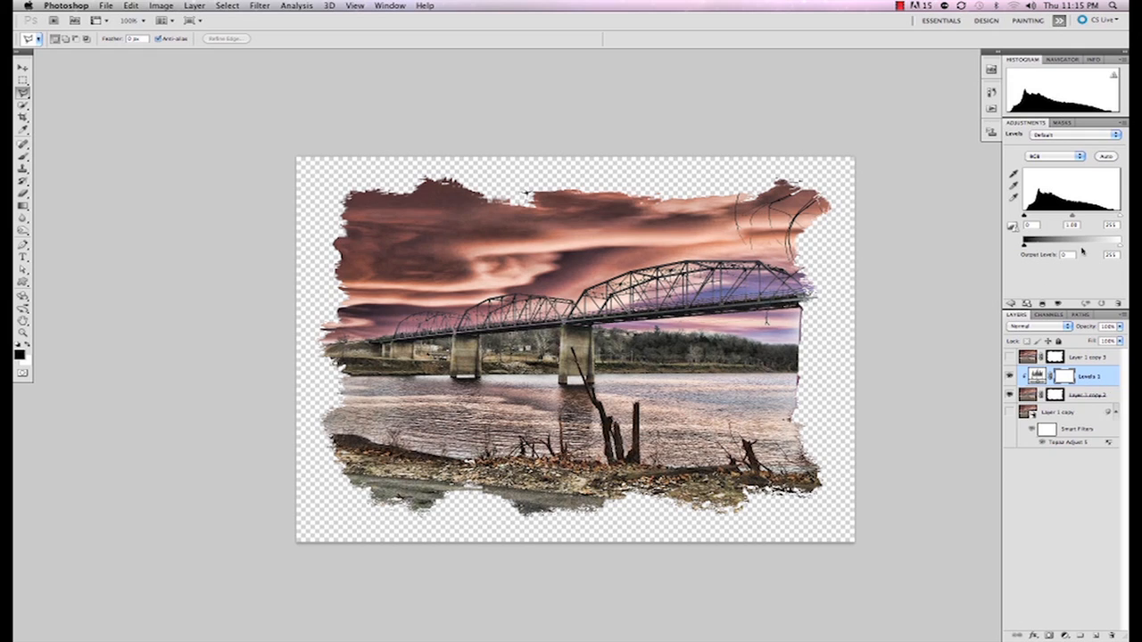
{"action": "left_click_drag", "start_coordinate": [1120, 249], "coordinate": [998, 243]}
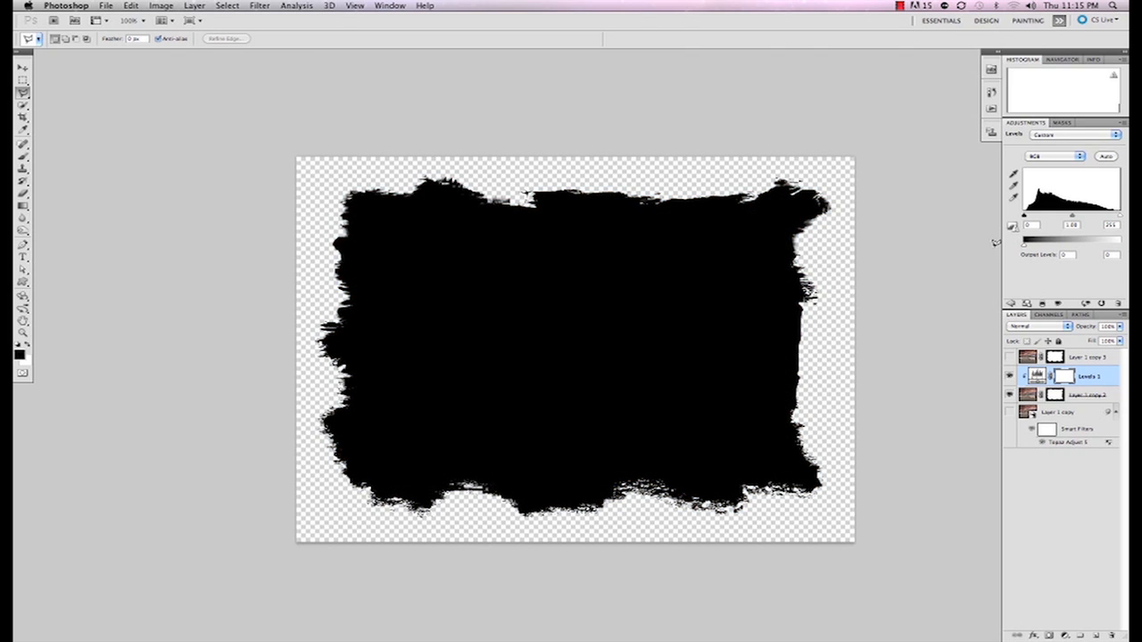
Step: Show the top photo layer and stretch the black layer outward on all four sides, to about 103% width and 108% height
{"action": "left_click", "coordinate": [1009, 358]}
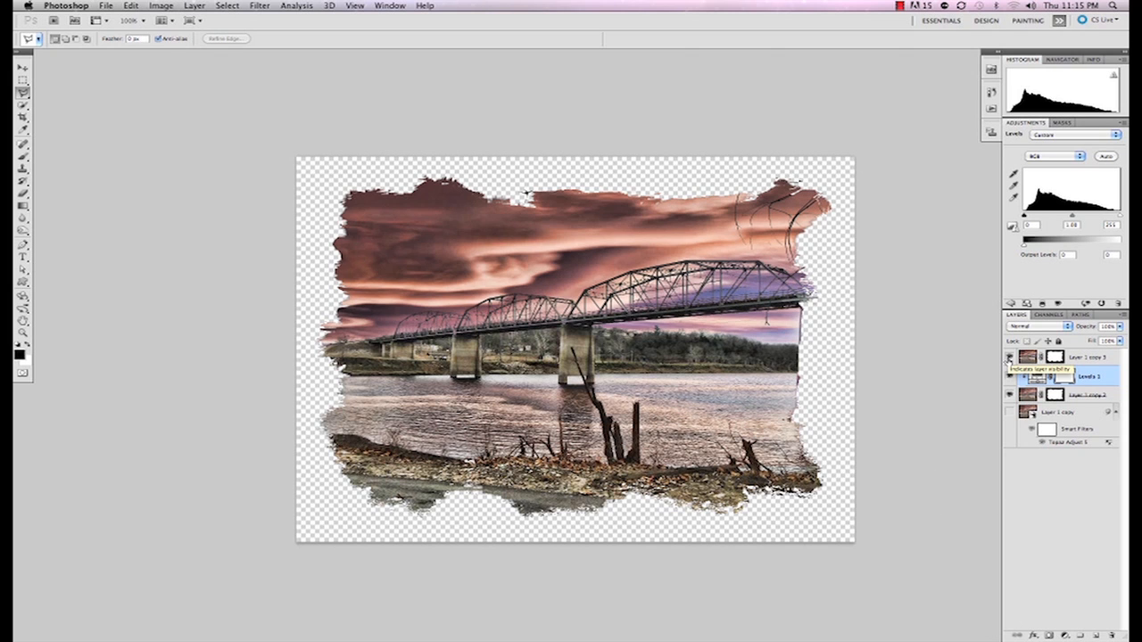
{"action": "left_click", "coordinate": [1030, 395]}
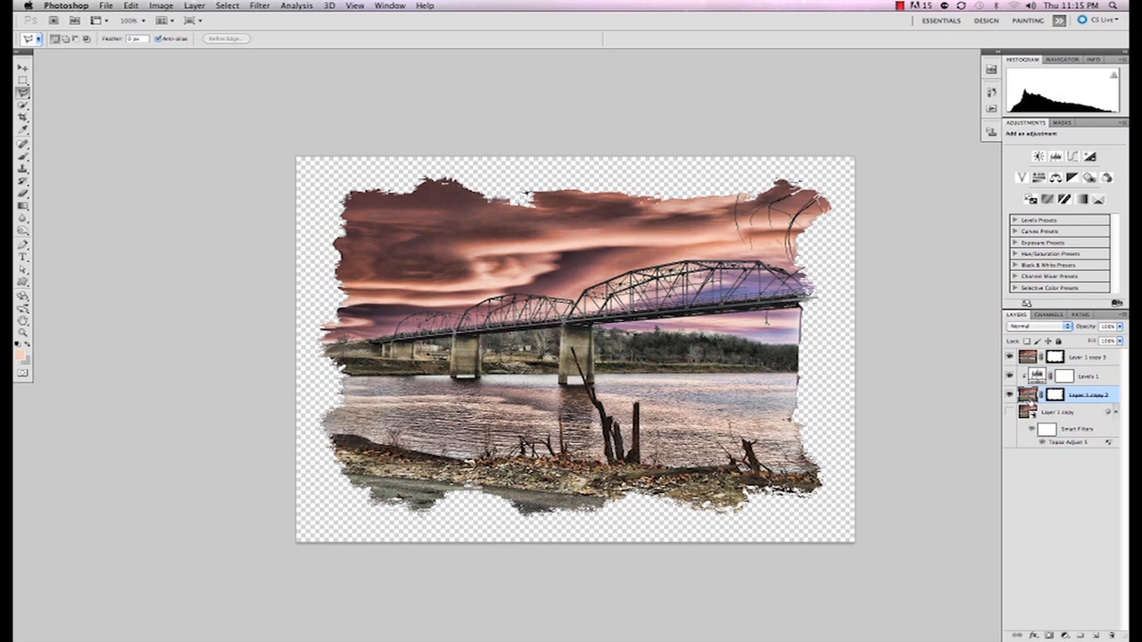
{"action": "key", "text": "super+t"}
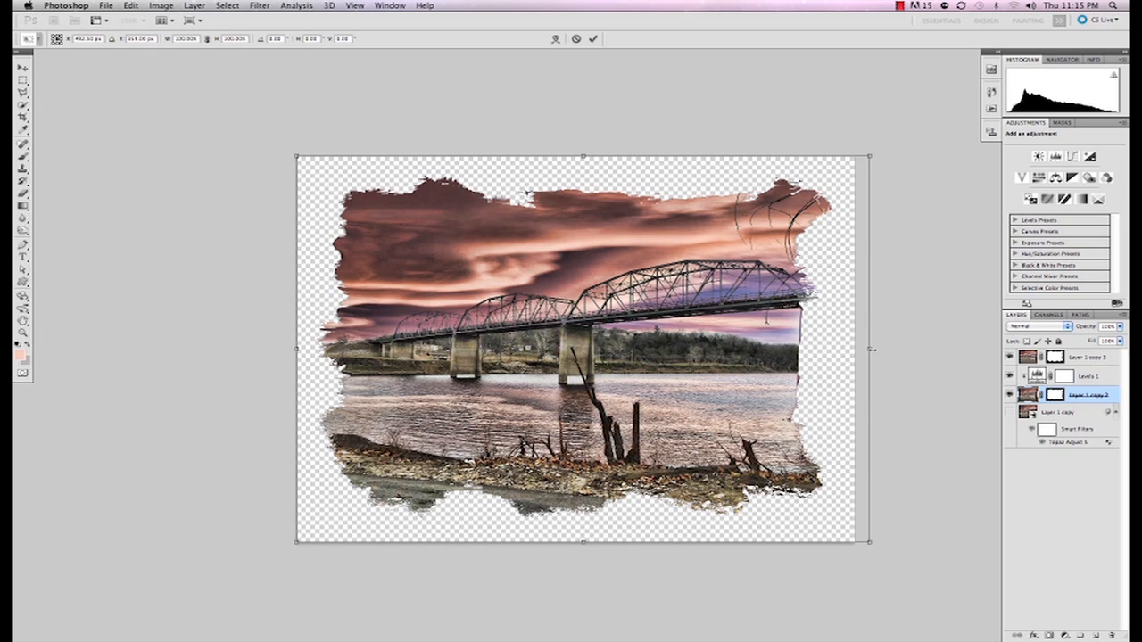
{"action": "left_click_drag", "start_coordinate": [872, 350], "coordinate": [880, 350]}
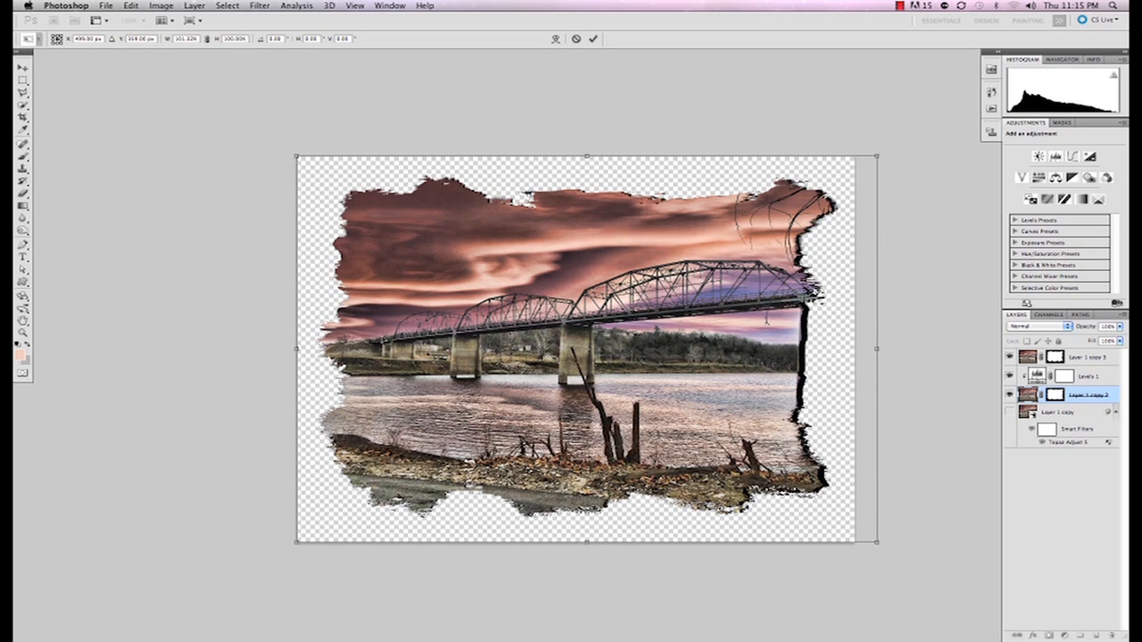
{"action": "left_click_drag", "start_coordinate": [294, 349], "coordinate": [285, 350]}
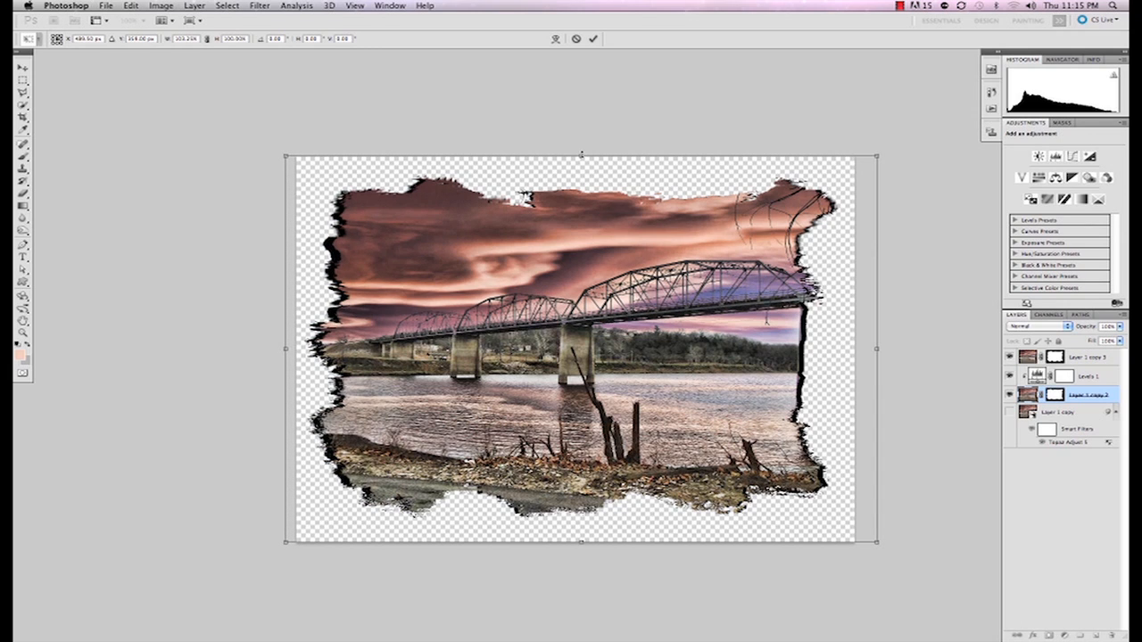
{"action": "left_click_drag", "start_coordinate": [582, 155], "coordinate": [582, 147]}
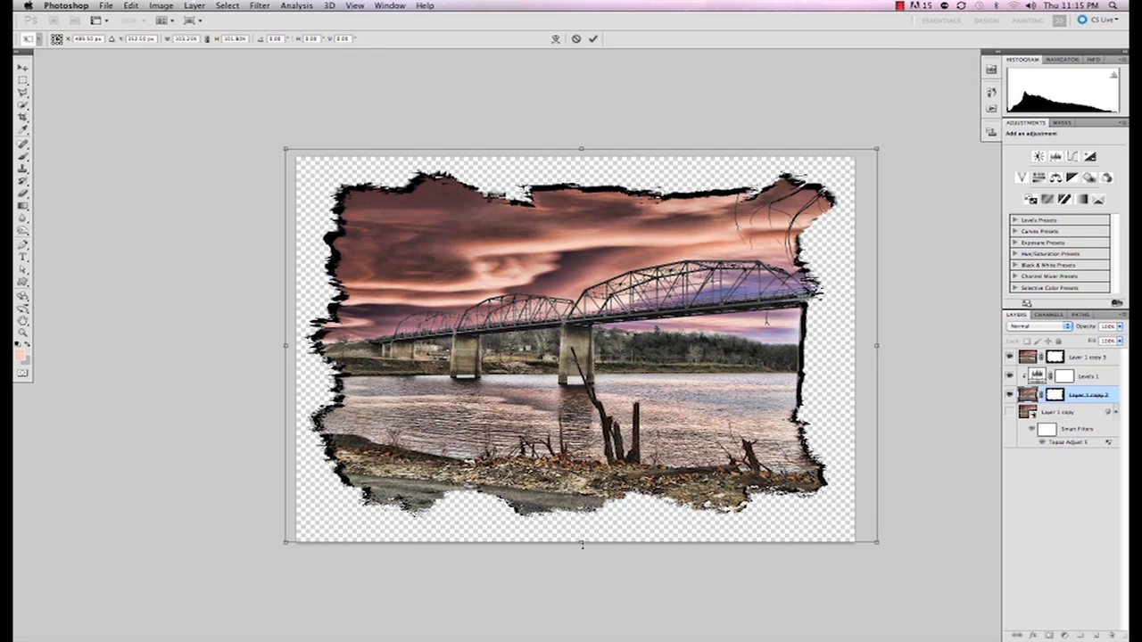
{"action": "left_click_drag", "start_coordinate": [581, 544], "coordinate": [583, 566]}
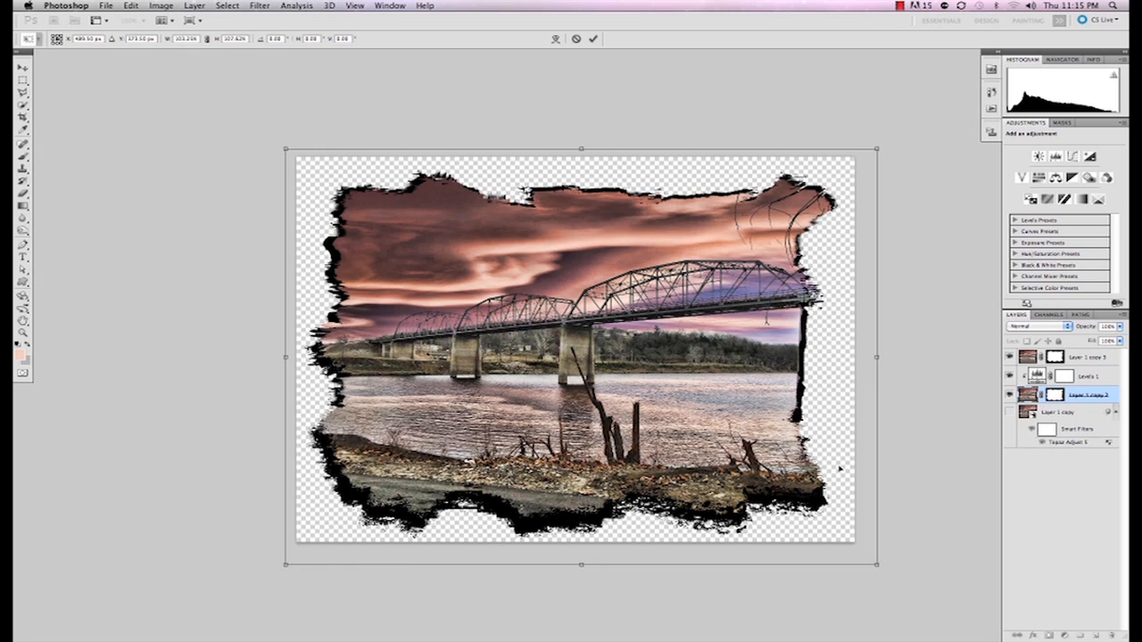
{"action": "key", "text": "Return"}
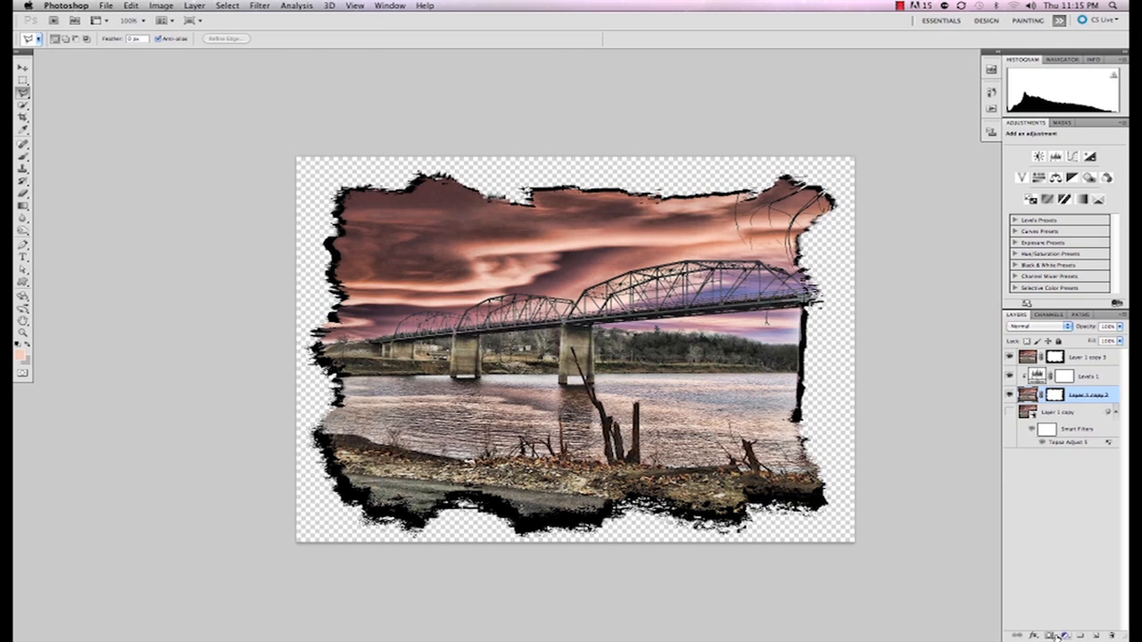
Step: Add an empty layer beneath the black edge layer and set the foreground color to dark blue, 171754
{"action": "left_click", "coordinate": [1096, 637]}
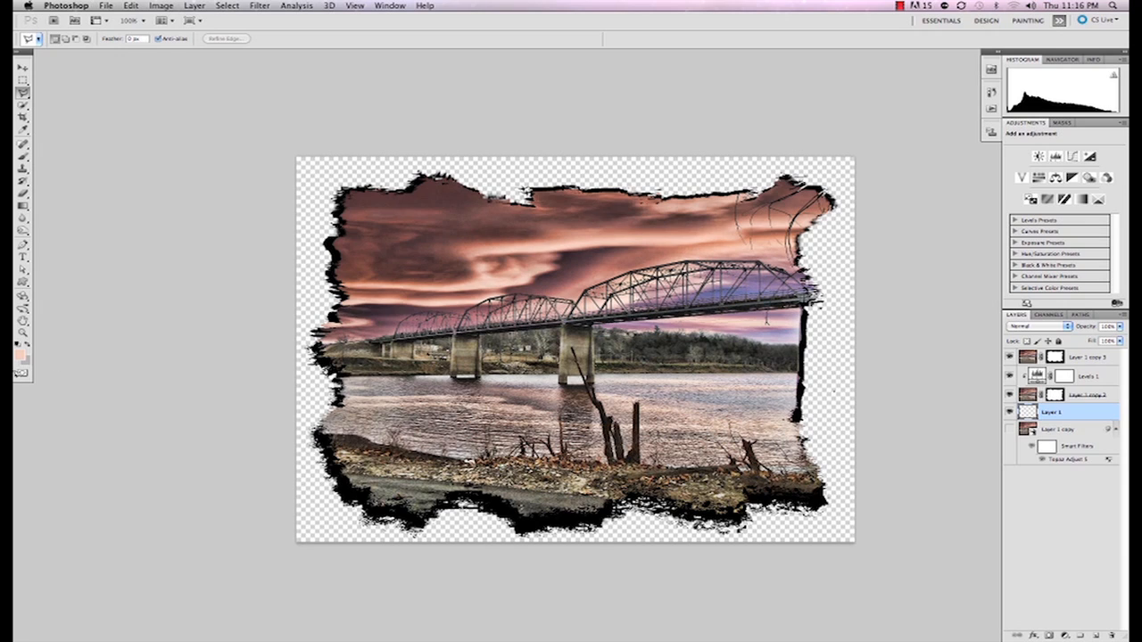
{"action": "left_click", "coordinate": [22, 351]}
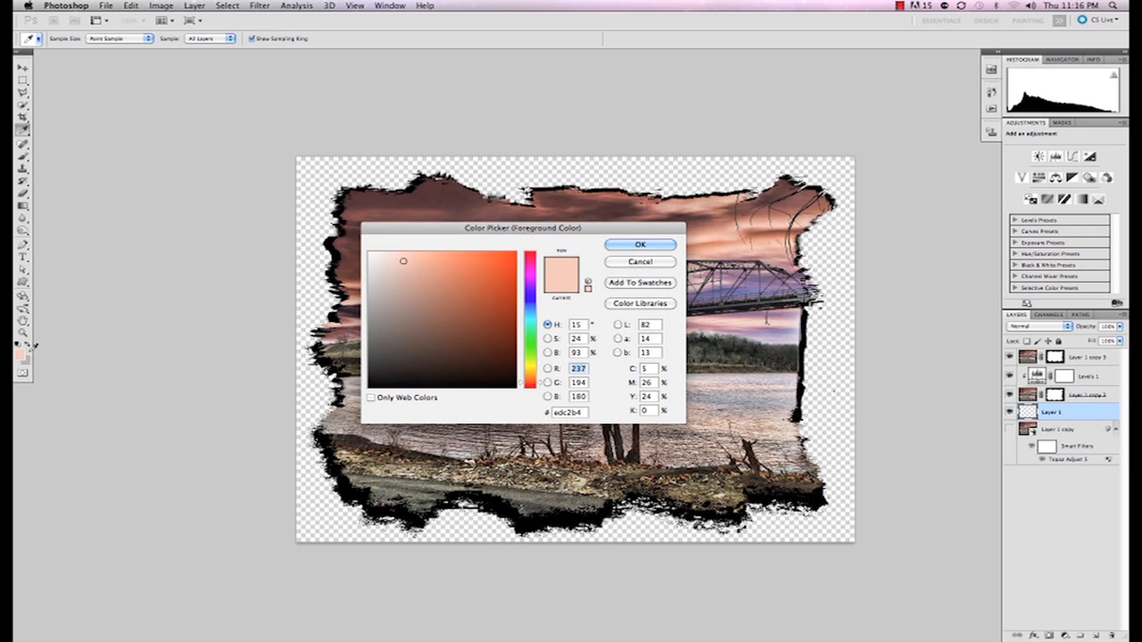
{"action": "left_click_drag", "start_coordinate": [597, 230], "coordinate": [303, 80]}
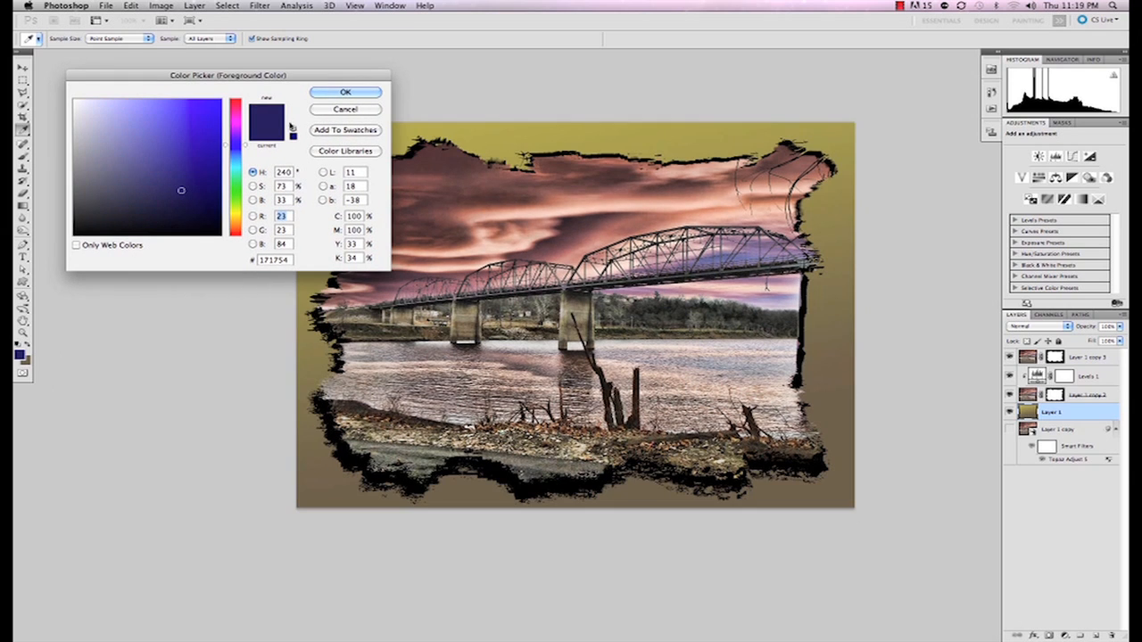
{"action": "left_click", "coordinate": [330, 91]}
Step: Fill the new background layer with a gradient running from dark blue at the photo's top to brown at the bottom
{"action": "key", "text": "g"}
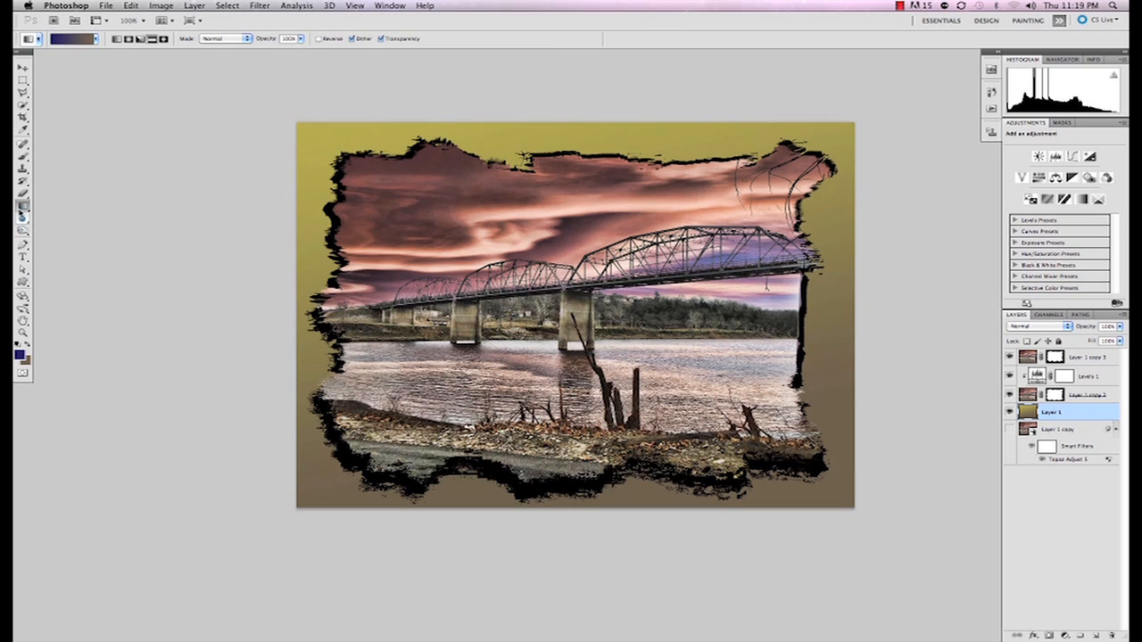
{"action": "left_click_drag", "start_coordinate": [467, 90], "coordinate": [513, 208]}
{"action": "left_click_drag", "start_coordinate": [852, 305], "coordinate": [774, 305]}
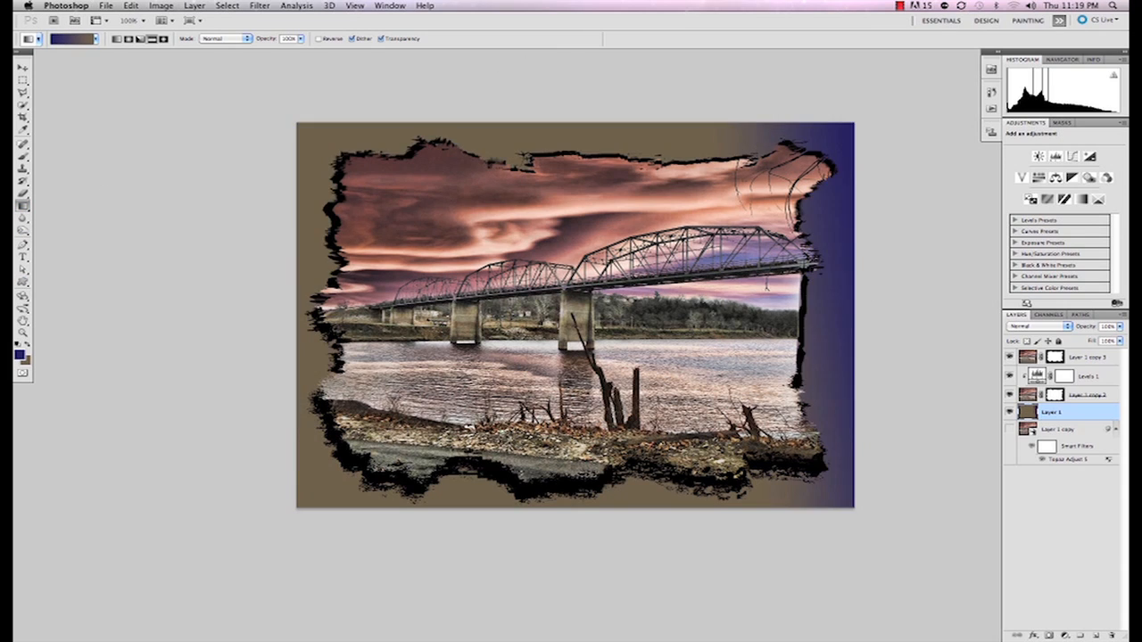
{"action": "left_click_drag", "start_coordinate": [540, 140], "coordinate": [538, 207]}
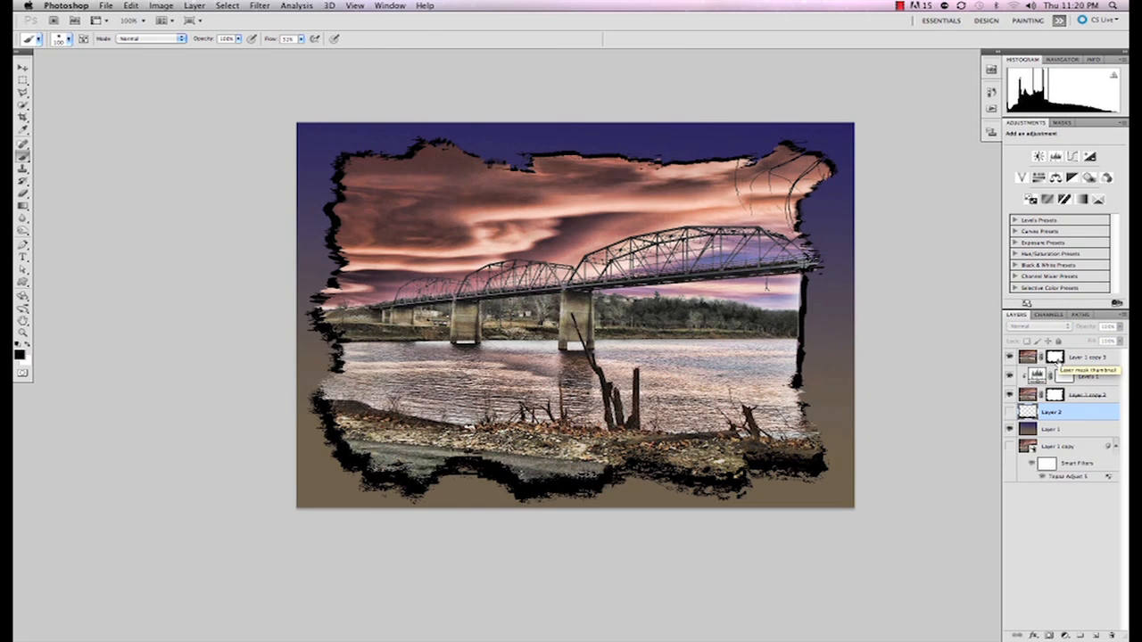
Step: Paint white on the top photo layer's mask to reveal the road and shoreline across the bottom and up the lower-left side
{"action": "left_click", "coordinate": [1056, 360]}
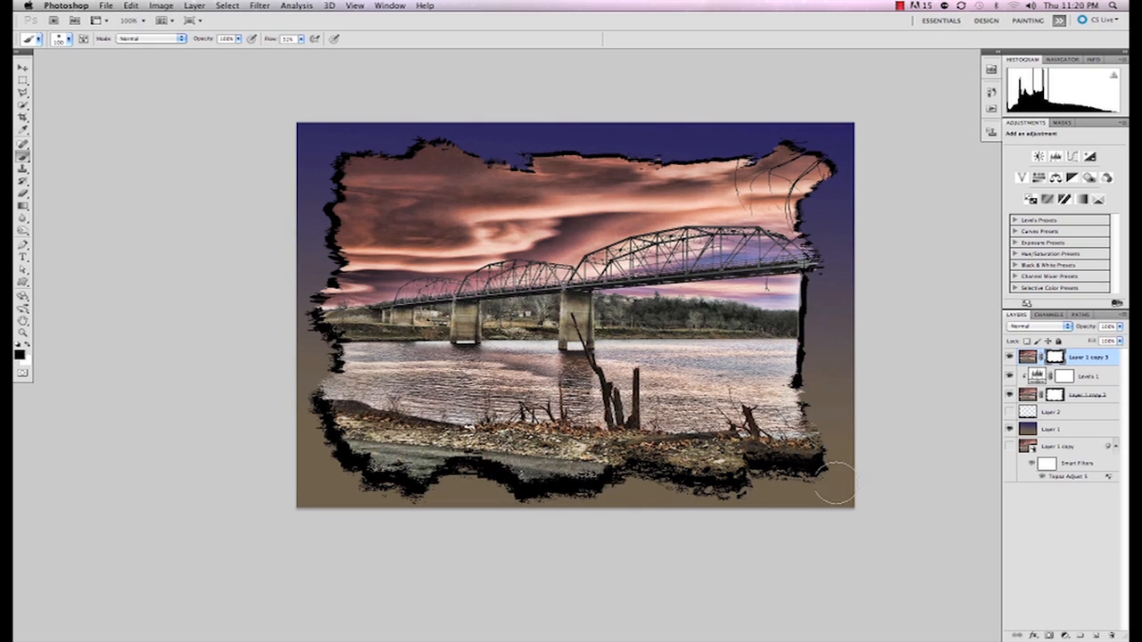
{"action": "key", "text": "x"}
{"action": "mouse_move", "coordinate": [859, 474]}
{"action": "left_mouse_down"}
{"action": "mouse_move", "coordinate": [690, 488]}
{"action": "mouse_move", "coordinate": [780, 498]}
{"action": "mouse_move", "coordinate": [659, 490]}
{"action": "mouse_move", "coordinate": [833, 490]}
{"action": "mouse_move", "coordinate": [629, 470]}
{"action": "mouse_move", "coordinate": [801, 515]}
{"action": "mouse_move", "coordinate": [629, 502]}
{"action": "left_mouse_up"}
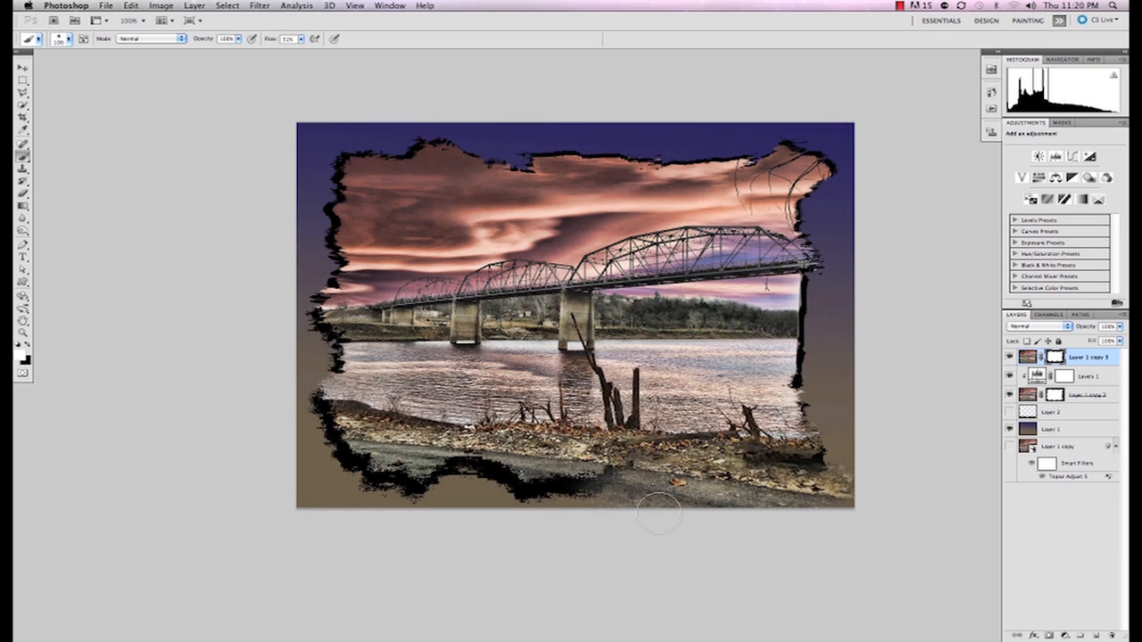
{"action": "mouse_move", "coordinate": [878, 526]}
{"action": "left_mouse_down"}
{"action": "mouse_move", "coordinate": [740, 474]}
{"action": "mouse_move", "coordinate": [800, 480]}
{"action": "left_mouse_up"}
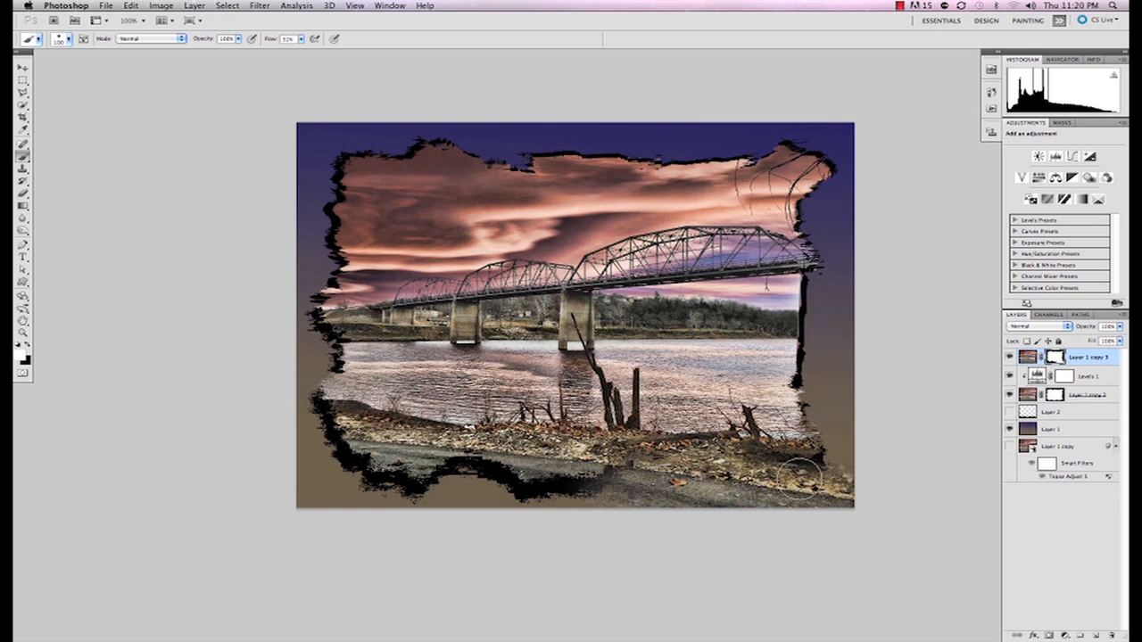
{"action": "mouse_move", "coordinate": [727, 488]}
{"action": "left_mouse_down"}
{"action": "mouse_move", "coordinate": [524, 498]}
{"action": "mouse_move", "coordinate": [561, 491]}
{"action": "mouse_move", "coordinate": [671, 519]}
{"action": "mouse_move", "coordinate": [501, 500]}
{"action": "mouse_move", "coordinate": [432, 480]}
{"action": "mouse_move", "coordinate": [585, 493]}
{"action": "mouse_move", "coordinate": [510, 458]}
{"action": "mouse_move", "coordinate": [754, 499]}
{"action": "mouse_move", "coordinate": [655, 479]}
{"action": "mouse_move", "coordinate": [432, 468]}
{"action": "mouse_move", "coordinate": [390, 479]}
{"action": "mouse_move", "coordinate": [336, 466]}
{"action": "mouse_move", "coordinate": [348, 469]}
{"action": "mouse_move", "coordinate": [343, 451]}
{"action": "mouse_move", "coordinate": [308, 437]}
{"action": "mouse_move", "coordinate": [317, 423]}
{"action": "mouse_move", "coordinate": [294, 414]}
{"action": "mouse_move", "coordinate": [306, 407]}
{"action": "mouse_move", "coordinate": [278, 404]}
{"action": "mouse_move", "coordinate": [315, 449]}
{"action": "mouse_move", "coordinate": [317, 478]}
{"action": "mouse_move", "coordinate": [420, 527]}
{"action": "mouse_move", "coordinate": [402, 530]}
{"action": "mouse_move", "coordinate": [567, 524]}
{"action": "mouse_move", "coordinate": [392, 509]}
{"action": "mouse_move", "coordinate": [468, 521]}
{"action": "mouse_move", "coordinate": [275, 402]}
{"action": "mouse_move", "coordinate": [324, 393]}
{"action": "mouse_move", "coordinate": [336, 364]}
{"action": "mouse_move", "coordinate": [271, 388]}
{"action": "mouse_move", "coordinate": [345, 396]}
{"action": "mouse_move", "coordinate": [241, 415]}
{"action": "mouse_move", "coordinate": [222, 395]}
{"action": "mouse_move", "coordinate": [322, 393]}
{"action": "mouse_move", "coordinate": [298, 382]}
{"action": "mouse_move", "coordinate": [319, 368]}
{"action": "mouse_move", "coordinate": [262, 366]}
{"action": "mouse_move", "coordinate": [319, 344]}
{"action": "left_mouse_up"}
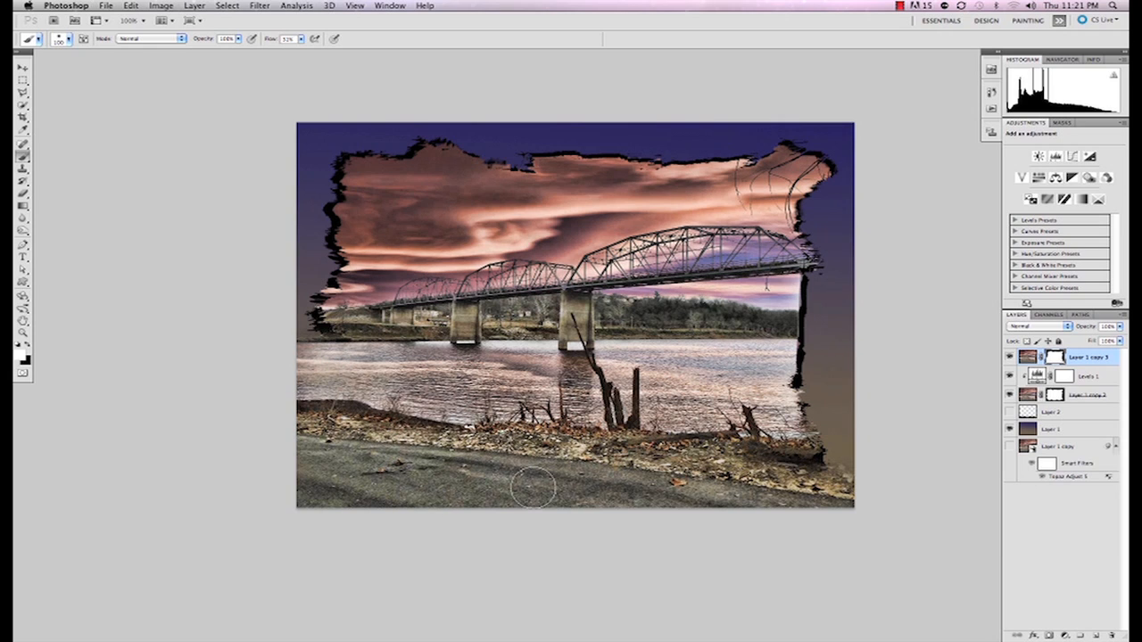
Step: Rework the top layer's mask along the photo's right side with black and white paint, revealing the road and shoreline in the lower-right corner
{"action": "mouse_move", "coordinate": [816, 454]}
{"action": "left_mouse_down"}
{"action": "mouse_move", "coordinate": [845, 477]}
{"action": "mouse_move", "coordinate": [848, 400]}
{"action": "mouse_move", "coordinate": [862, 395]}
{"action": "mouse_move", "coordinate": [797, 415]}
{"action": "mouse_move", "coordinate": [817, 362]}
{"action": "mouse_move", "coordinate": [874, 367]}
{"action": "mouse_move", "coordinate": [853, 370]}
{"action": "mouse_move", "coordinate": [876, 387]}
{"action": "mouse_move", "coordinate": [782, 385]}
{"action": "left_mouse_up"}
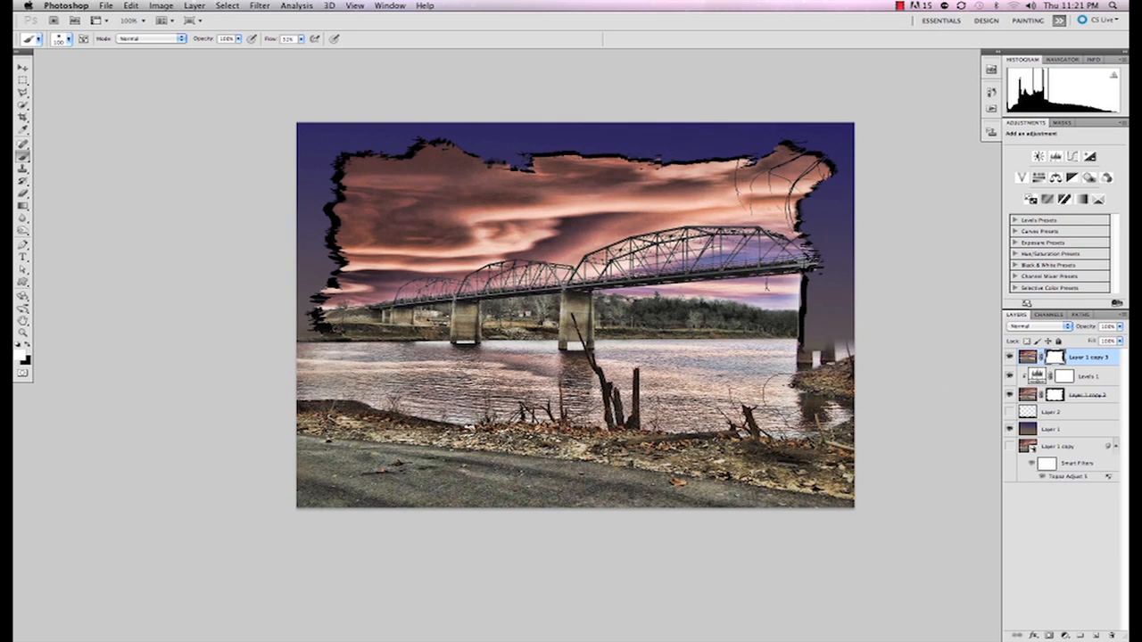
{"action": "mouse_move", "coordinate": [860, 379]}
{"action": "left_mouse_down"}
{"action": "mouse_move", "coordinate": [864, 352]}
{"action": "mouse_move", "coordinate": [831, 346]}
{"action": "mouse_move", "coordinate": [866, 386]}
{"action": "mouse_move", "coordinate": [827, 338]}
{"action": "mouse_move", "coordinate": [853, 396]}
{"action": "mouse_move", "coordinate": [827, 413]}
{"action": "mouse_move", "coordinate": [859, 420]}
{"action": "mouse_move", "coordinate": [843, 328]}
{"action": "mouse_move", "coordinate": [832, 323]}
{"action": "mouse_move", "coordinate": [811, 372]}
{"action": "mouse_move", "coordinate": [837, 456]}
{"action": "mouse_move", "coordinate": [820, 420]}
{"action": "mouse_move", "coordinate": [833, 452]}
{"action": "mouse_move", "coordinate": [877, 487]}
{"action": "left_mouse_up"}
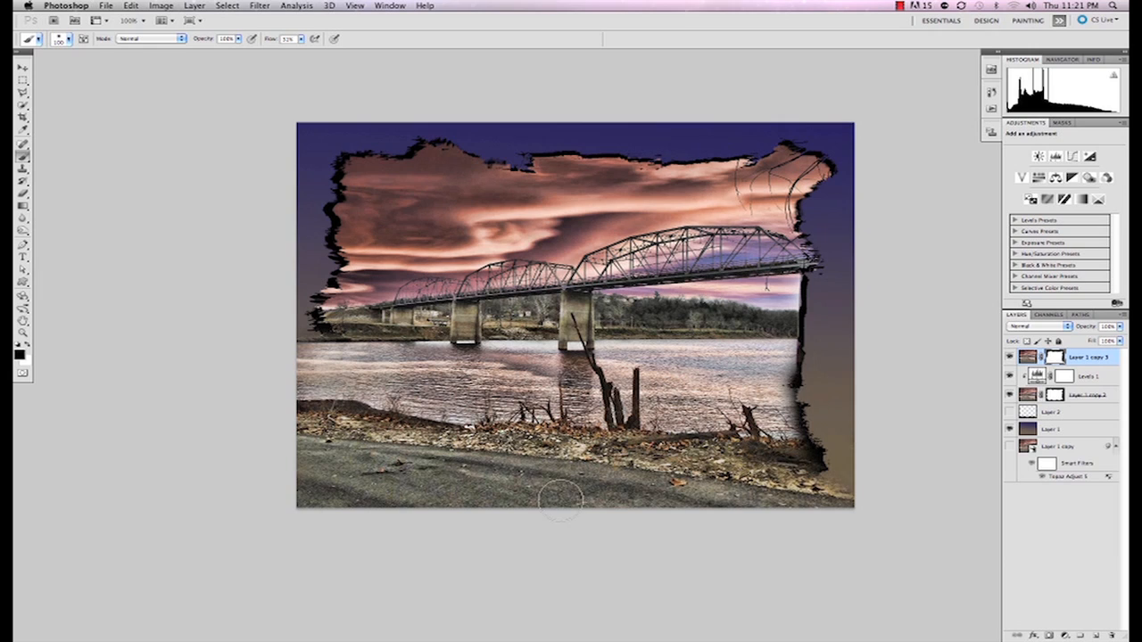
{"action": "key", "text": "x"}
{"action": "mouse_move", "coordinate": [571, 473]}
{"action": "left_mouse_down"}
{"action": "mouse_move", "coordinate": [829, 510]}
{"action": "mouse_move", "coordinate": [822, 500]}
{"action": "left_mouse_up"}
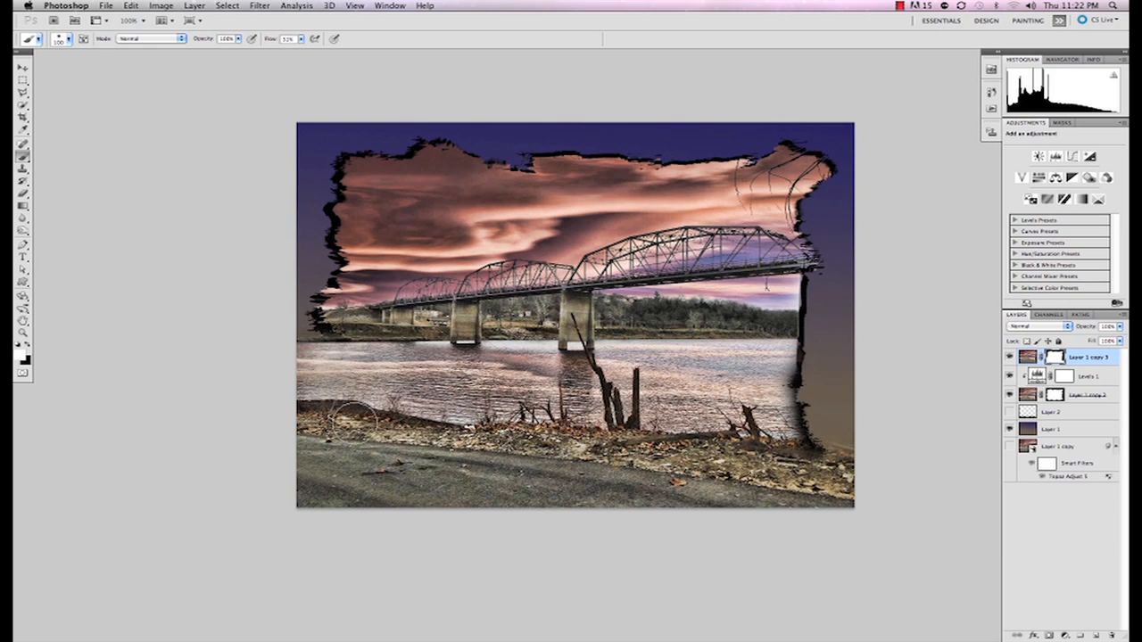
{"action": "mouse_move", "coordinate": [879, 471]}
{"action": "left_mouse_down"}
{"action": "mouse_move", "coordinate": [798, 420]}
{"action": "mouse_move", "coordinate": [803, 435]}
{"action": "mouse_move", "coordinate": [872, 444]}
{"action": "mouse_move", "coordinate": [789, 419]}
{"action": "left_mouse_up"}
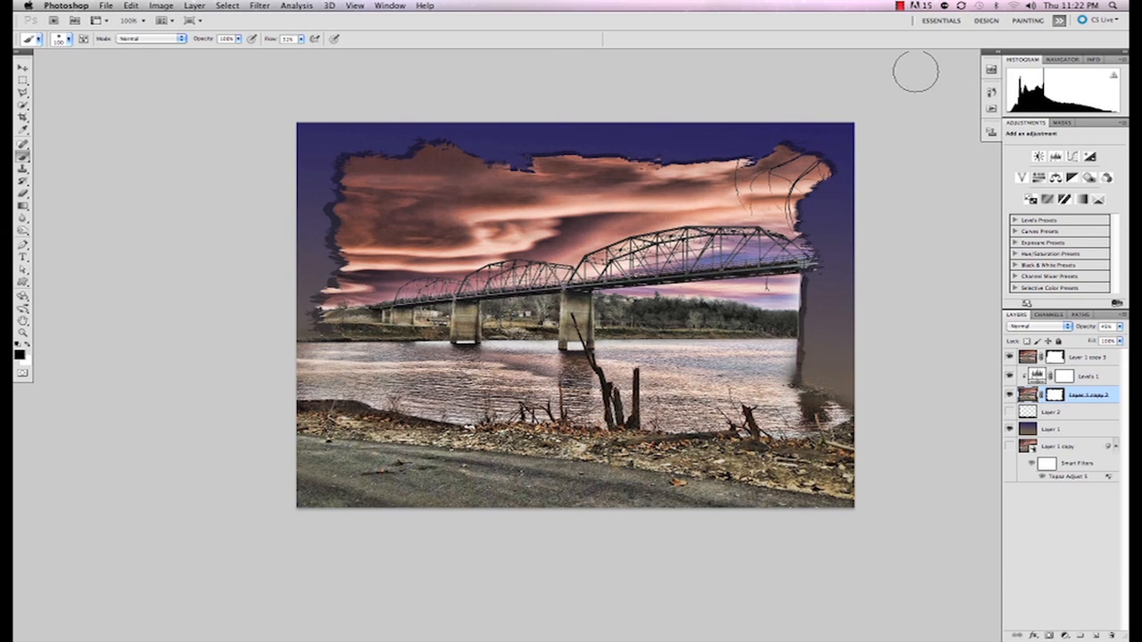
{"action": "left_click", "coordinate": [899, 5]}
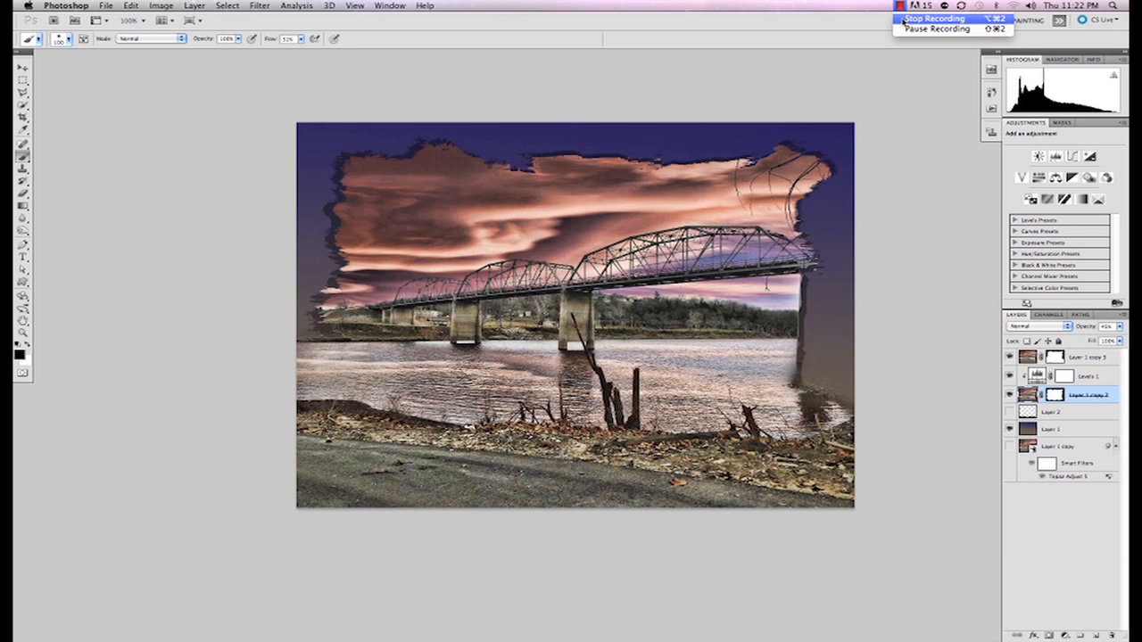
{"action": "left_click", "coordinate": [904, 20]}
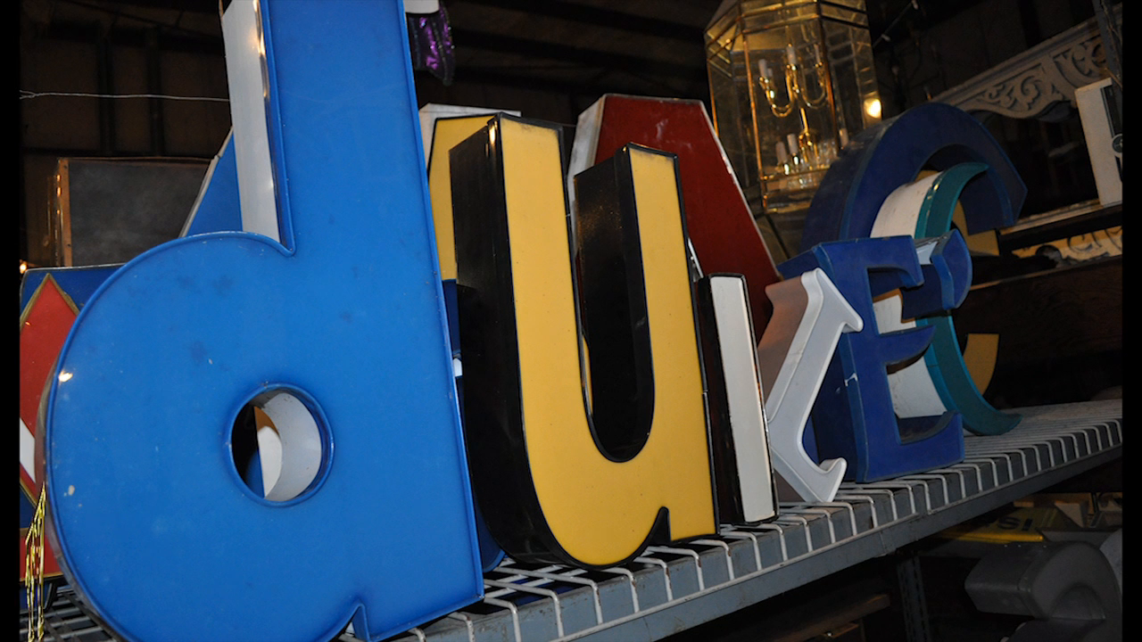